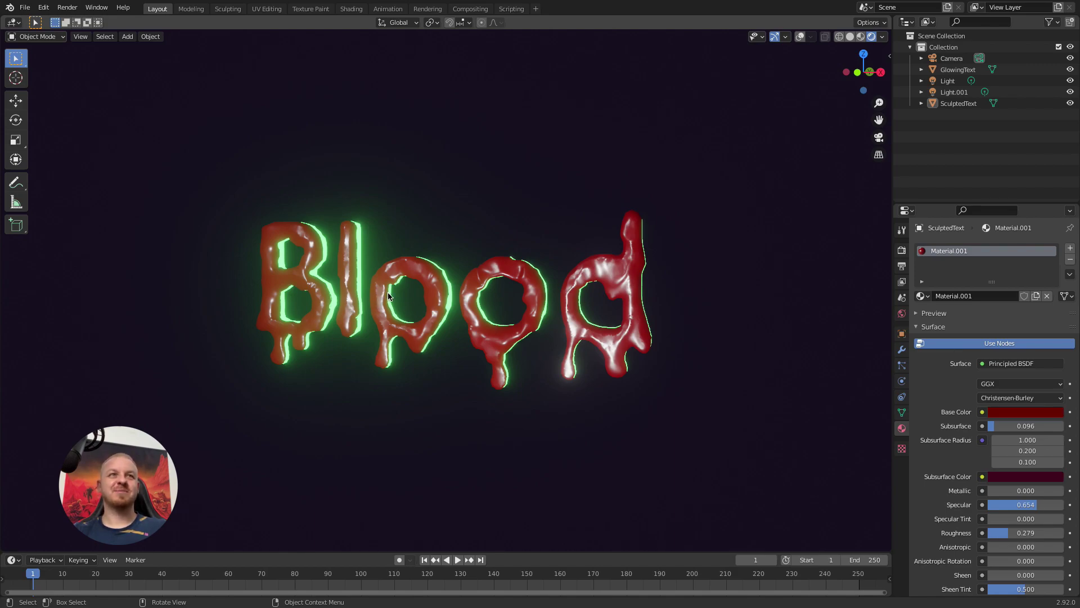
middle_click_drag(383, 289, 484, 313)
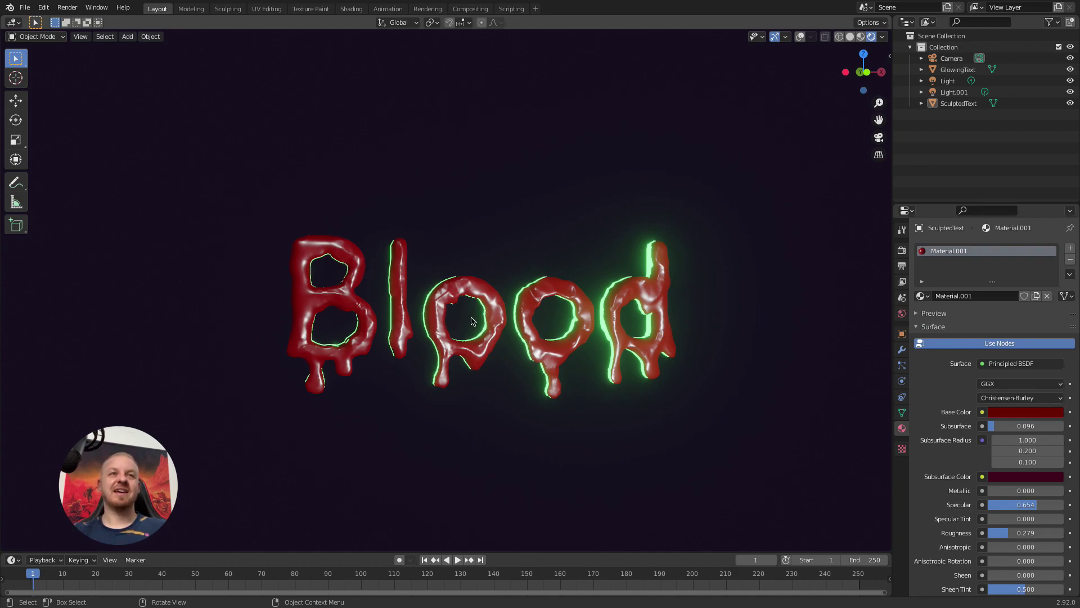
middle_click_drag(462, 321, 495, 344)
scroll(500, 349, "up", 2)
middle_click_drag(506, 353, 502, 322)
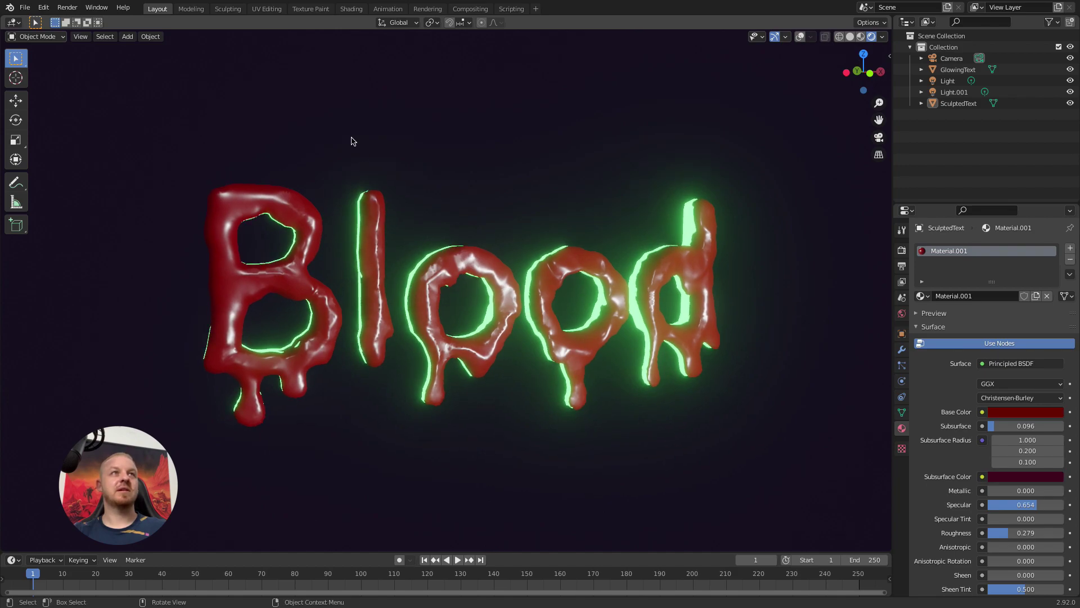
Step: Try pulling spikes out of the B and the first o with the Snake Hook brush in the Sculpting workspace, and undo them
left_click(228, 9)
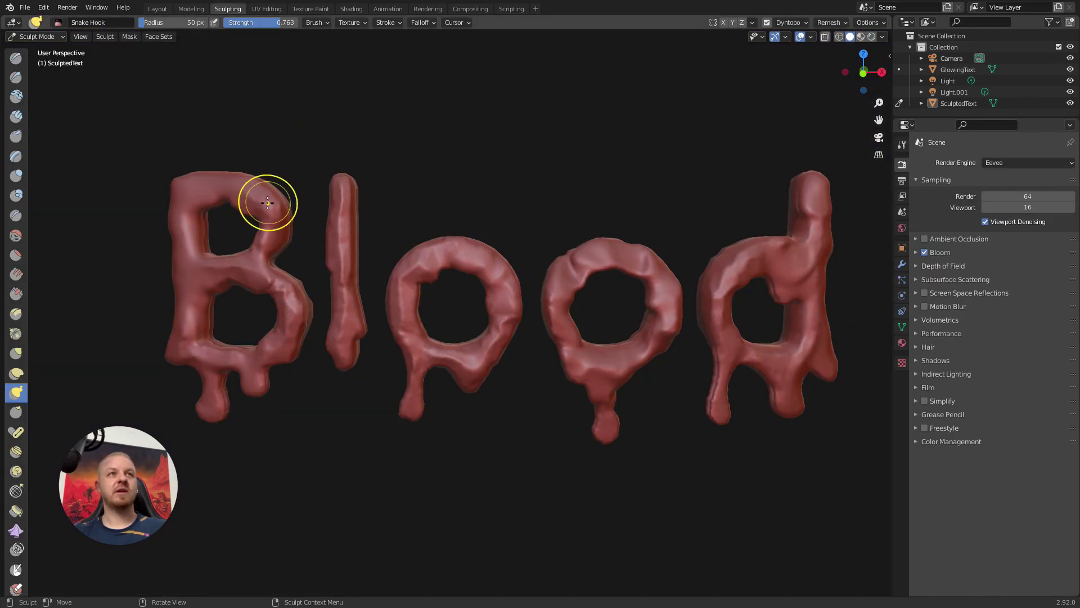
left_click_drag(253, 188, 302, 160)
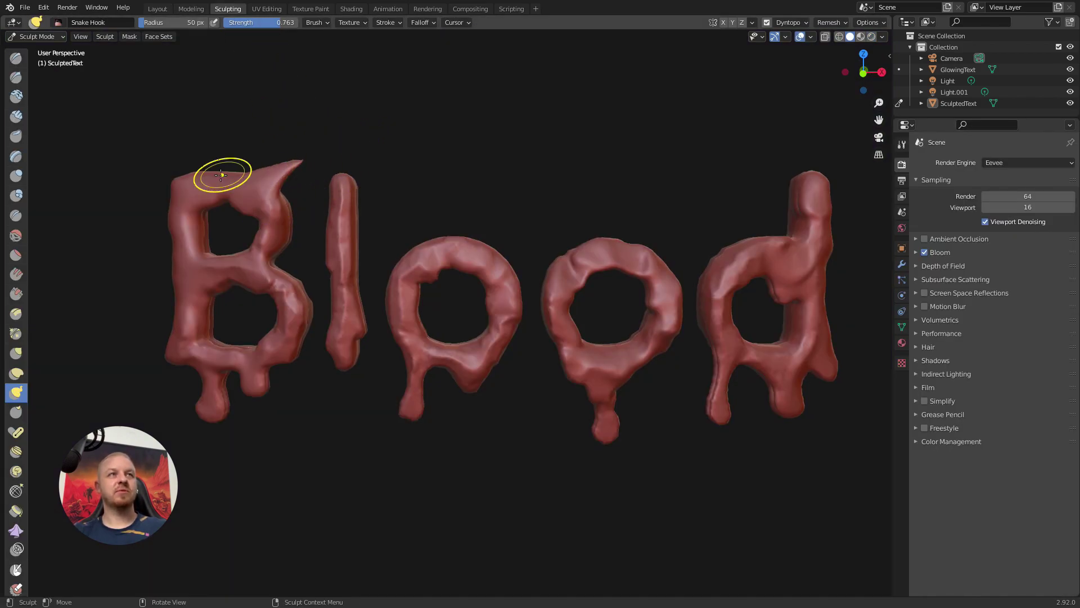
left_click_drag(222, 174, 217, 120)
left_click_drag(186, 180, 147, 138)
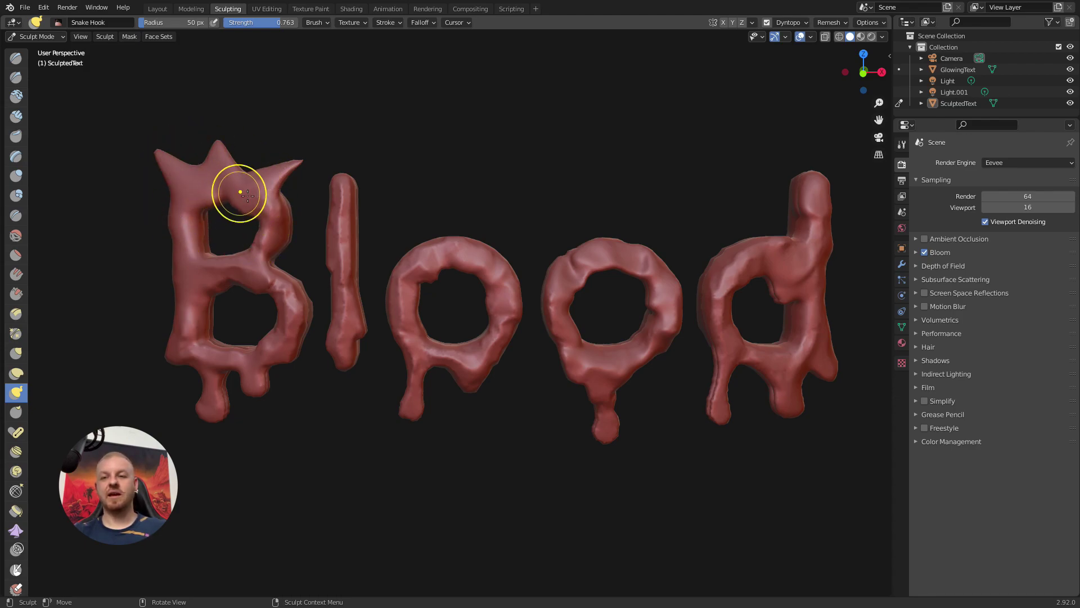
left_click_drag(424, 248, 446, 168)
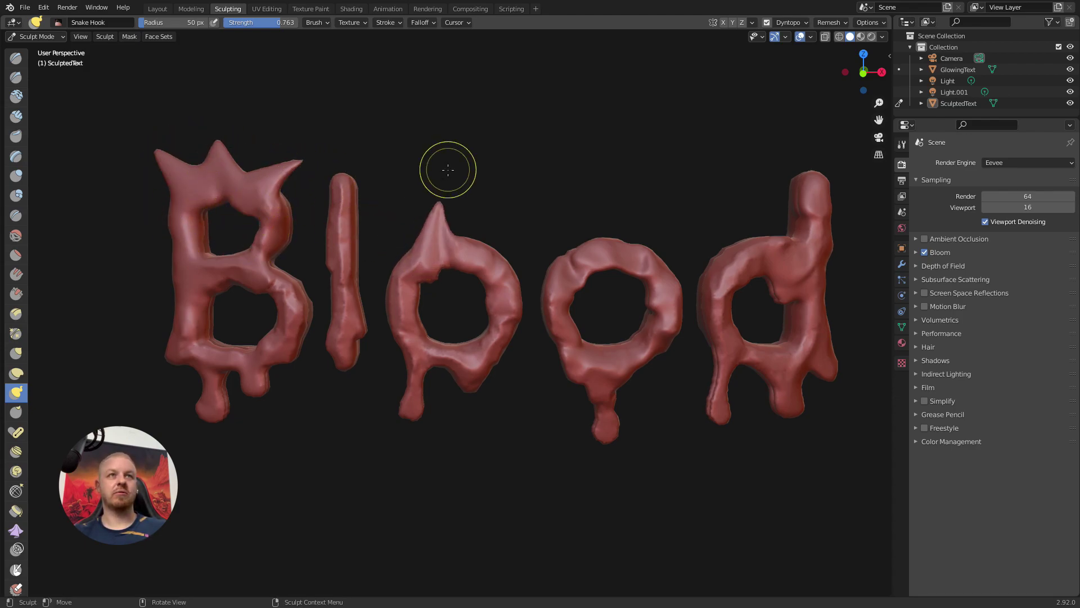
key("ctrl+z")
key("ctrl+z")
key("ctrl+z")
key("ctrl+z")
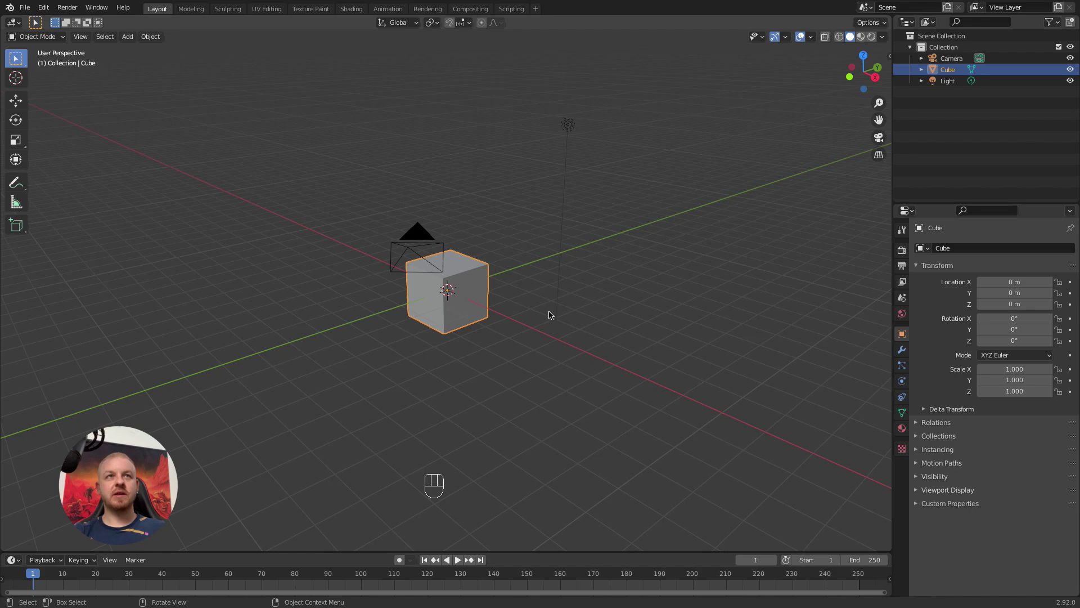
Step: Delete the default cube and add a text object at the world origin
key("x")
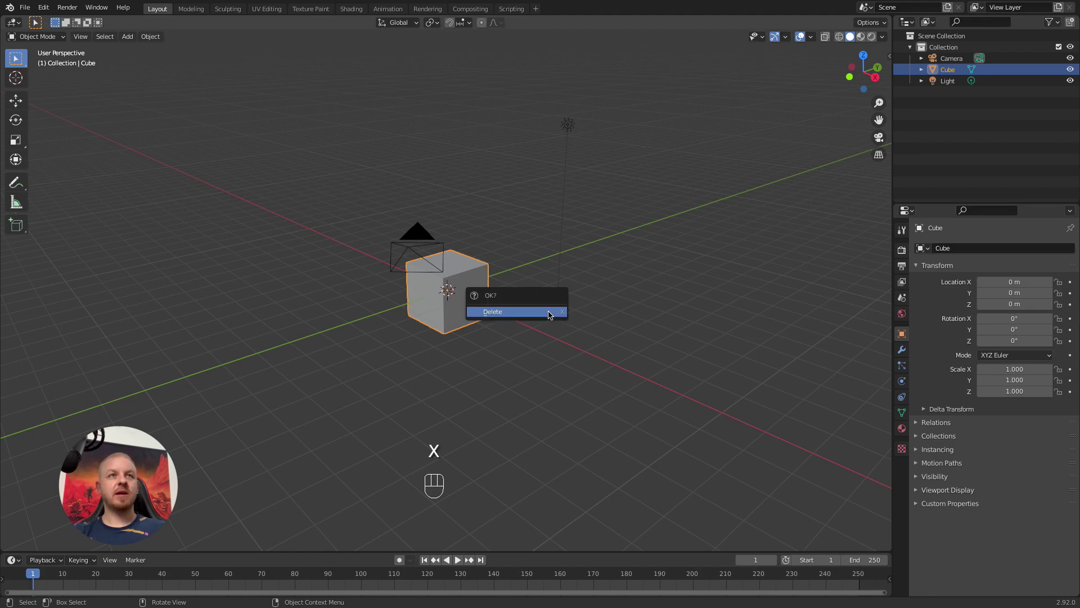
left_click(546, 312)
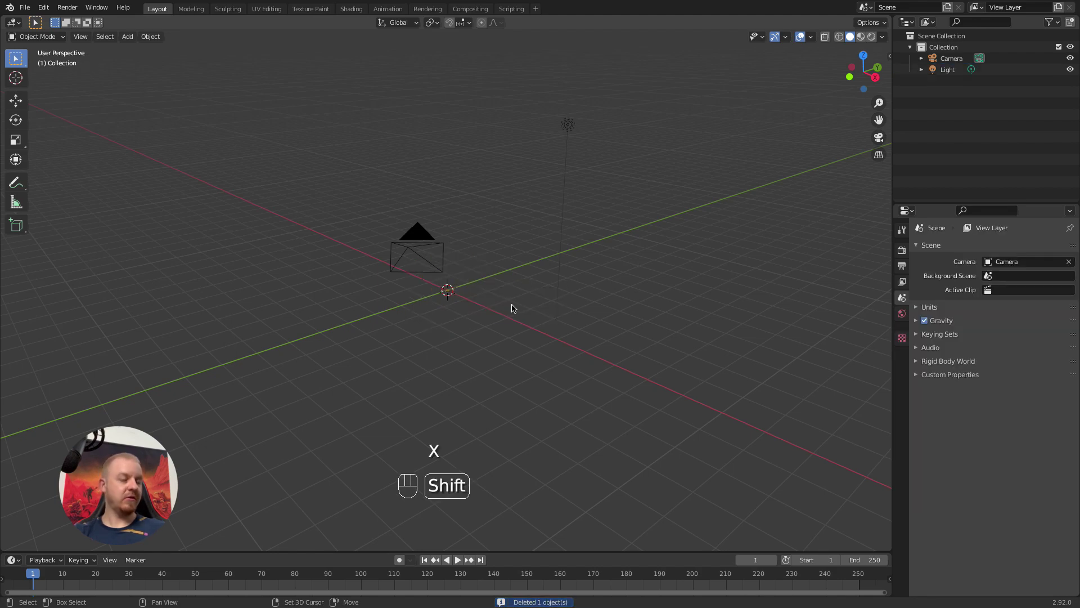
key("shift+a")
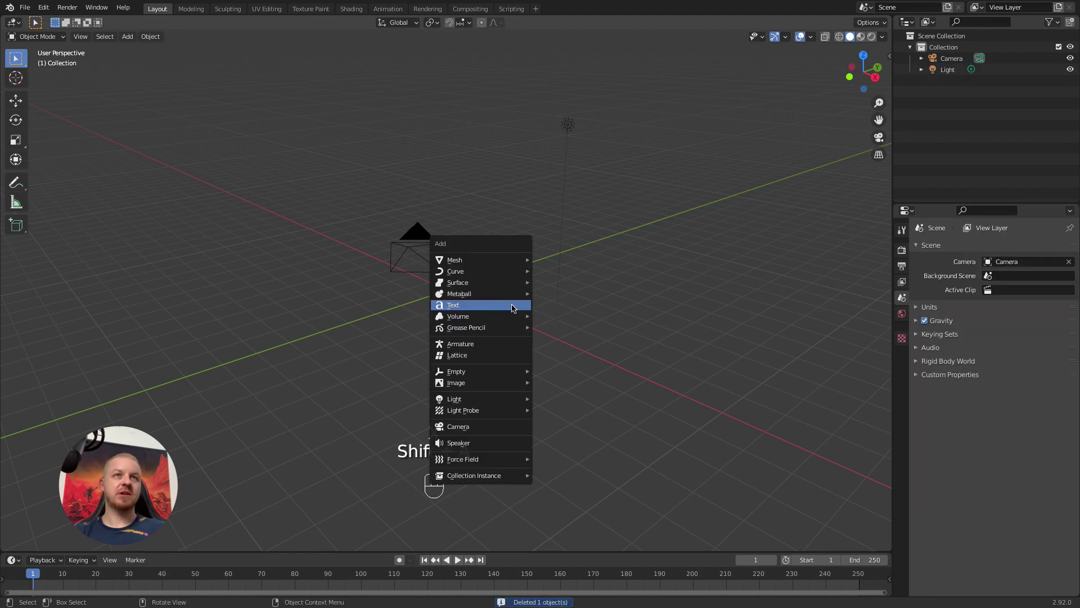
left_click(482, 305)
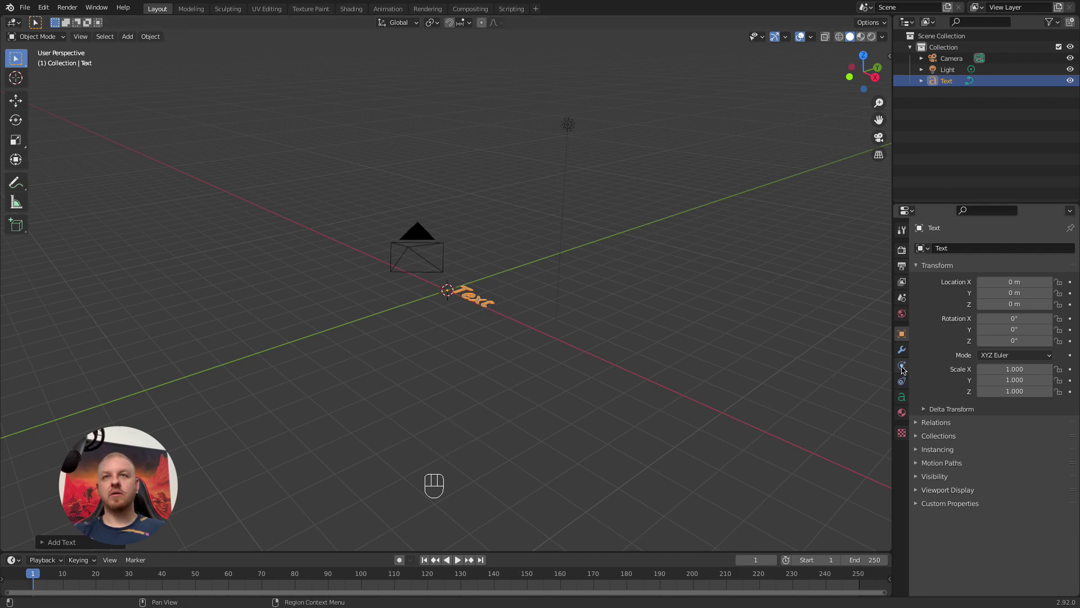
Step: Set the text object's horizontal paragraph alignment to Center
left_click(903, 397)
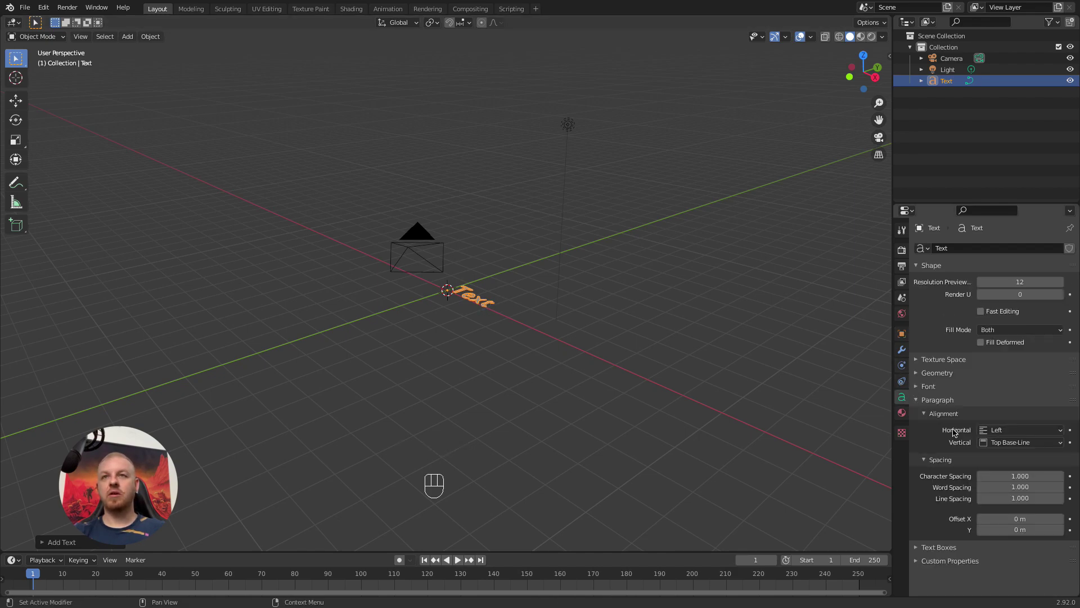
left_click(1010, 430)
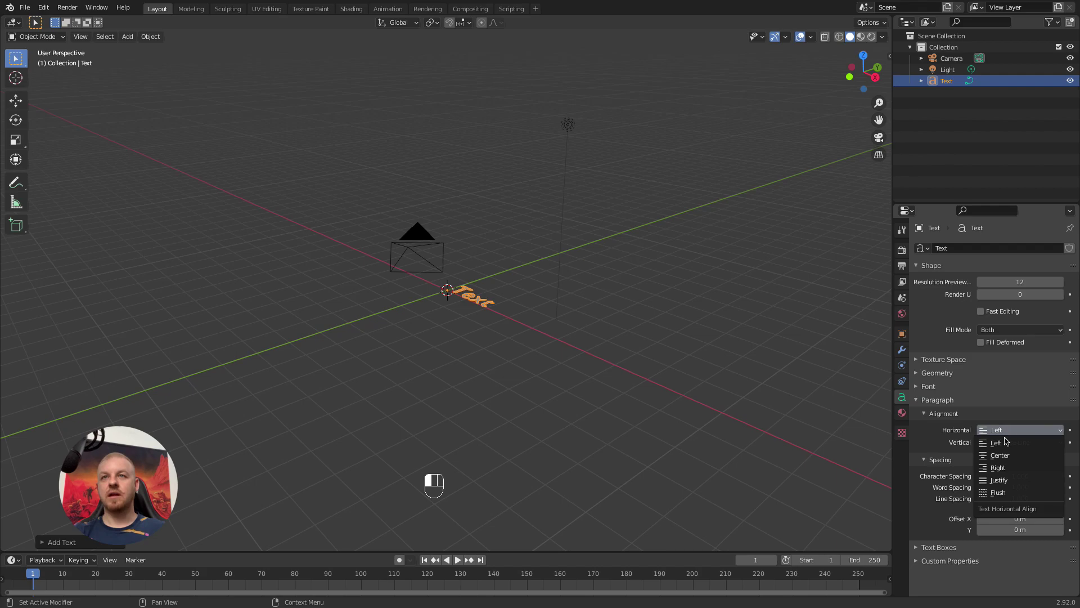
left_click(1000, 455)
Step: Replace the text object's default wording with "Blood"
middle_click_drag(349, 330, 466, 324)
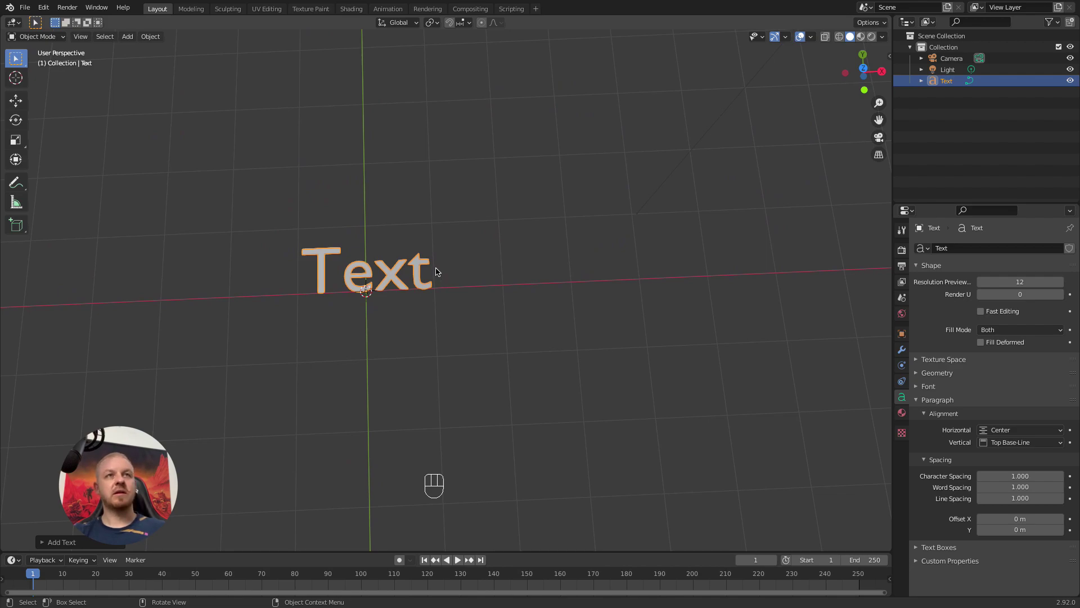
key("Tab")
key("BackSpace")
key("BackSpace")
key("BackSpace")
key("BackSpace")
type("Blood")
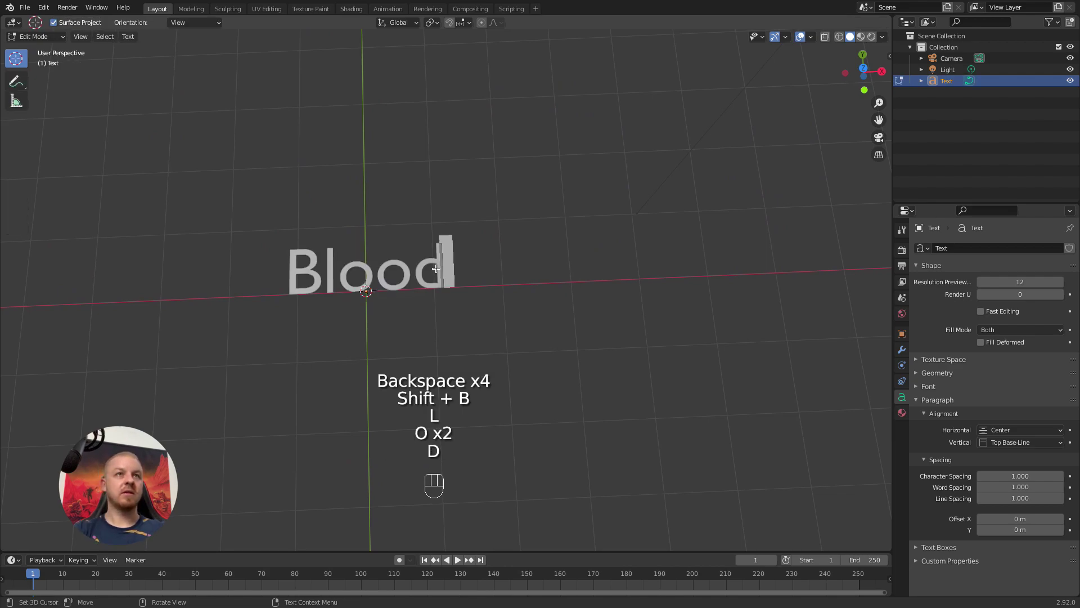
key("Tab")
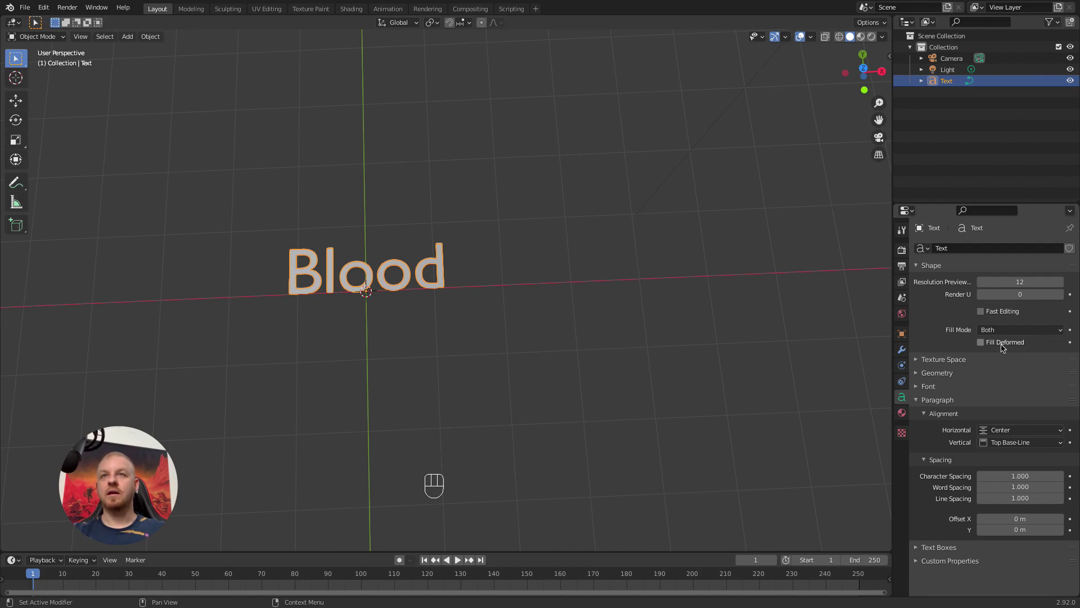
Step: Give the Blood text thickness by setting its geometry extrusion to 0.08 m
left_click(929, 371)
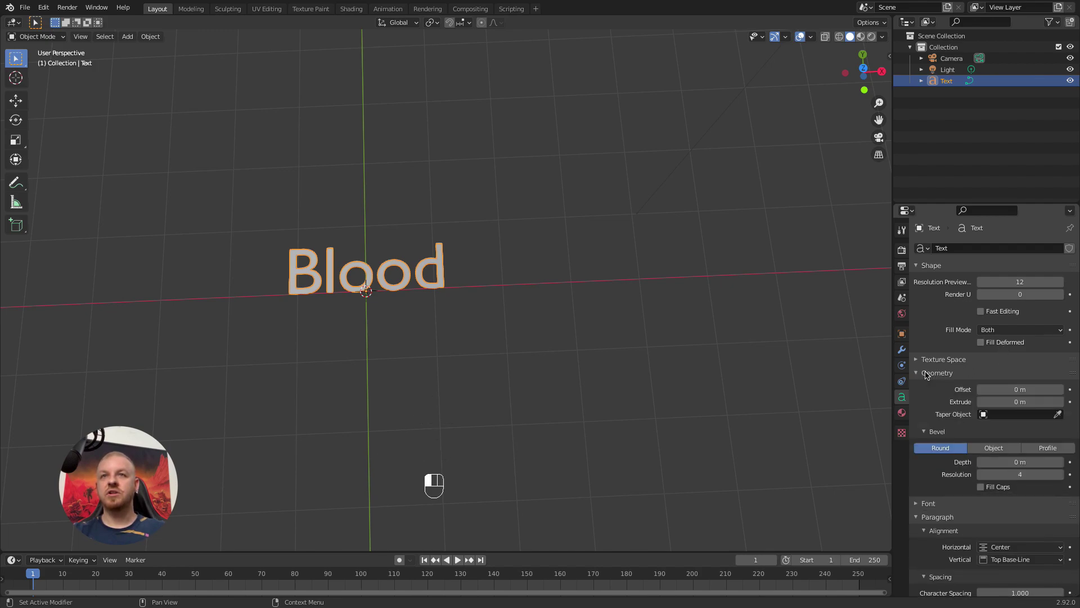
left_click_drag(1020, 401, 1047, 401)
middle_click_drag(362, 374, 402, 319)
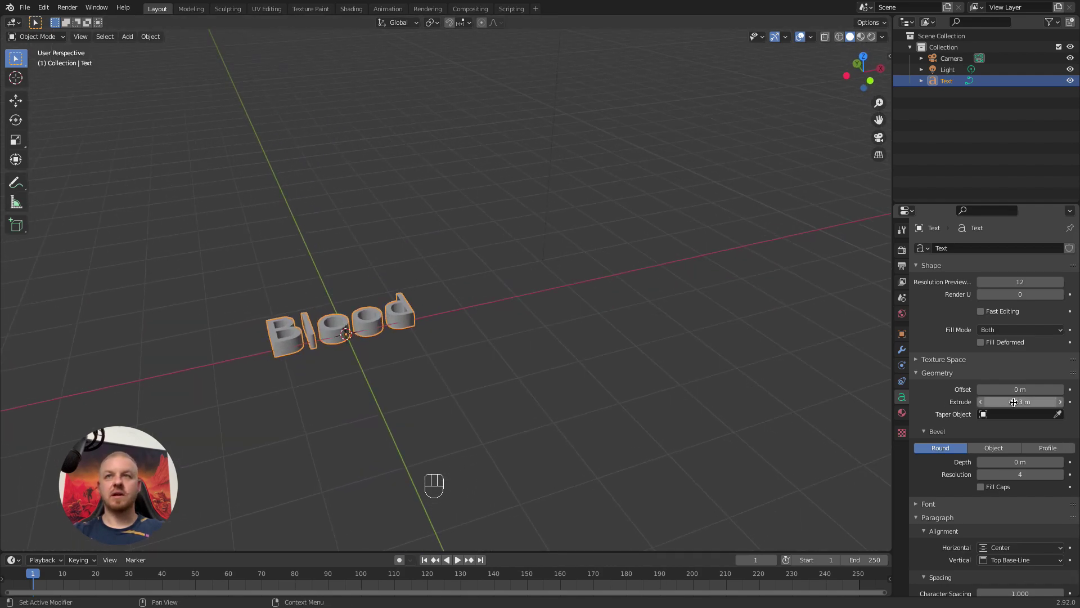
left_click_drag(1019, 401, 1004, 401)
Step: Convert the Blood text object to a mesh and inspect its topology in Edit Mode
scroll(364, 378, "up", 3)
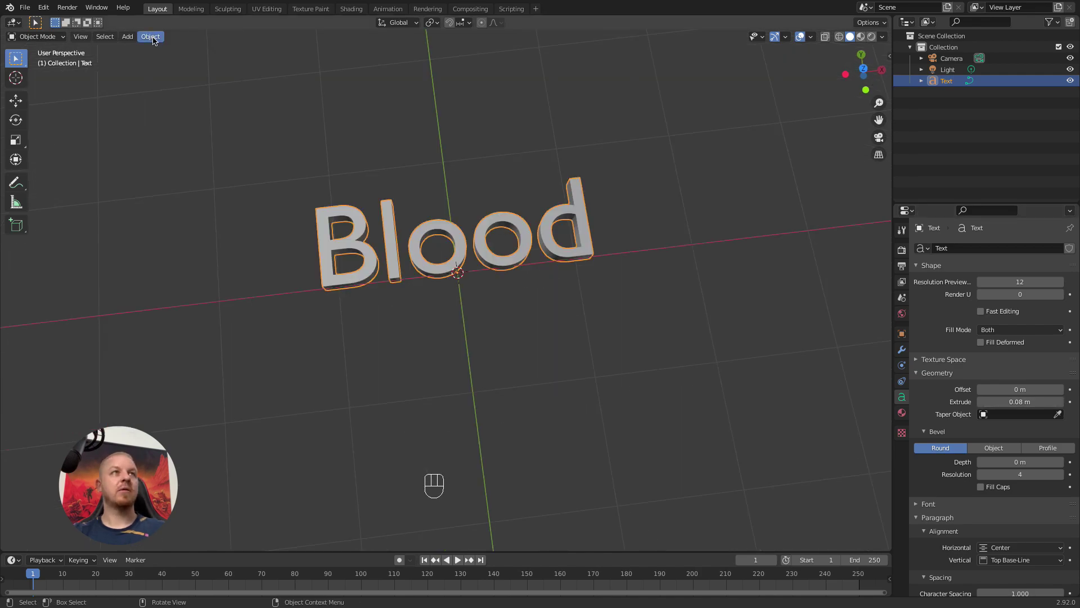
left_click(150, 37)
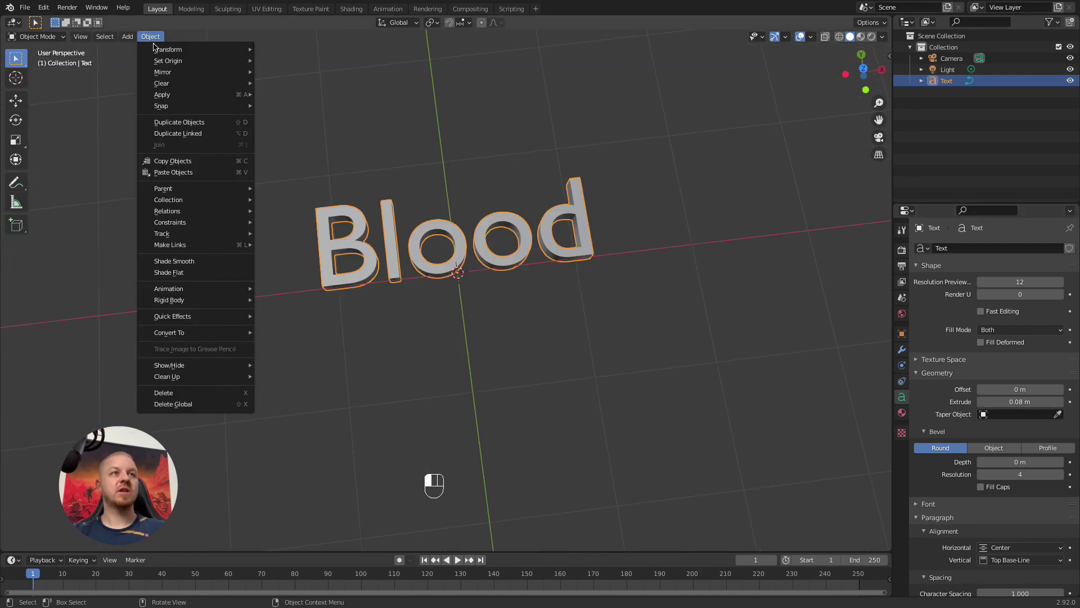
mouse_move(197, 336)
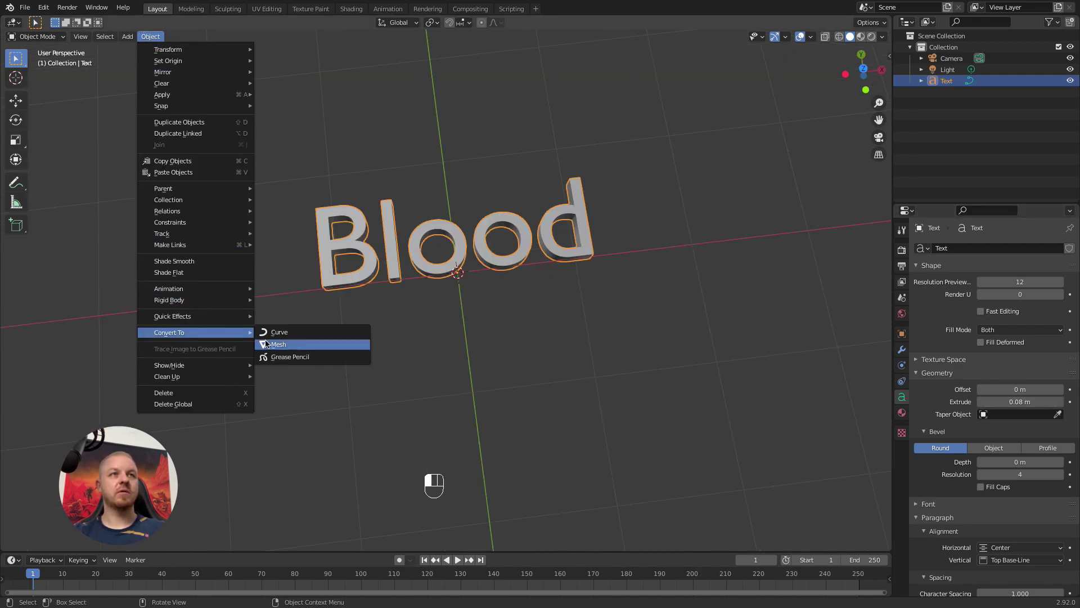
left_click(298, 345)
key("Tab")
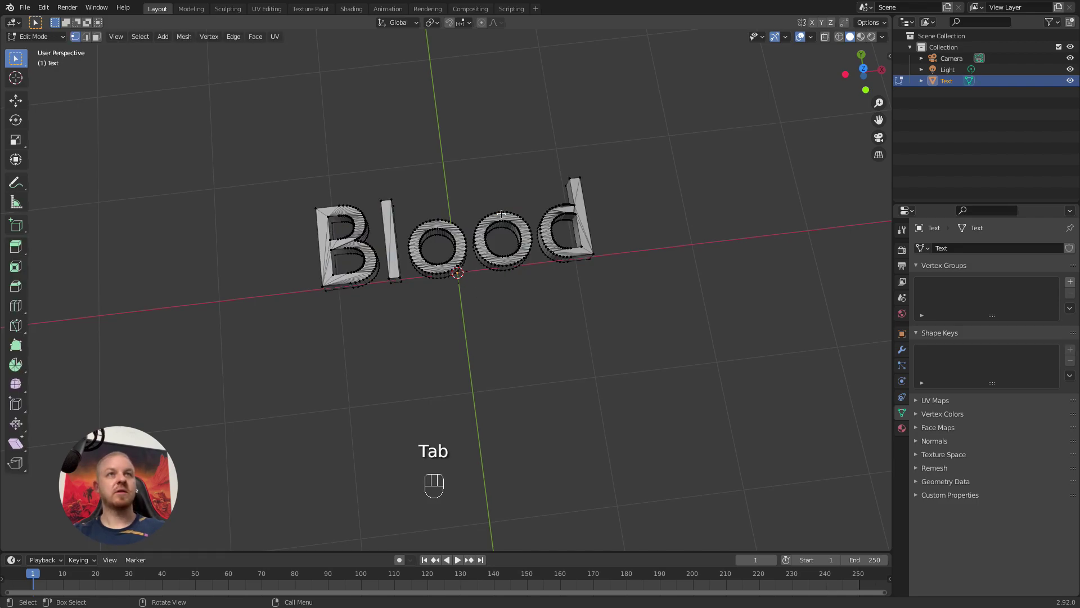
middle_click_drag(522, 243, 494, 289)
scroll(480, 181, "up", 4)
middle_click_drag(486, 183, 504, 276, "shift")
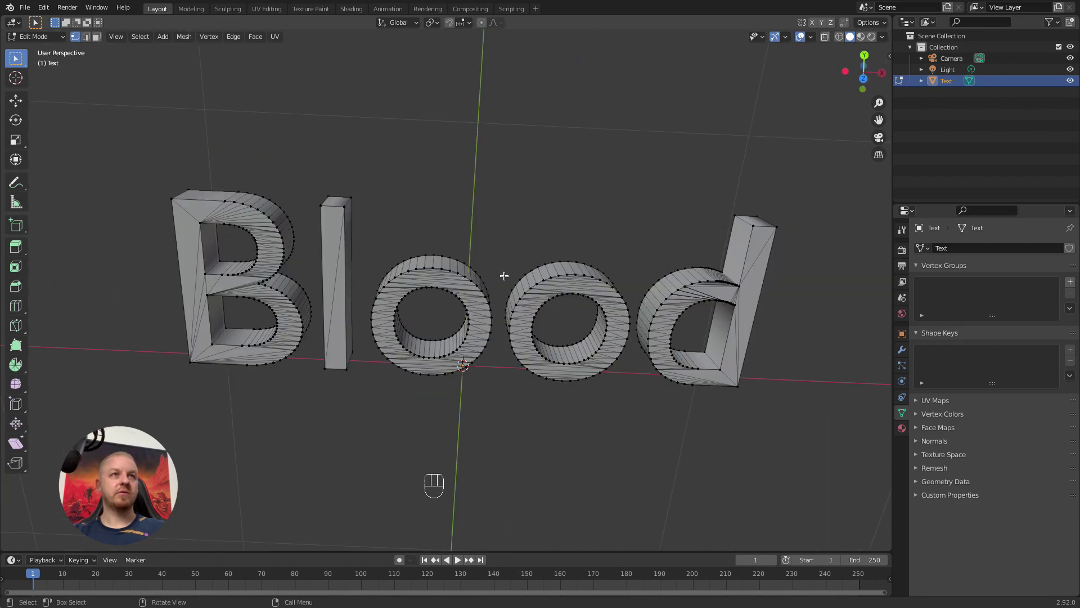
key("Tab")
Step: Stand the Blood text upright by rotating it 90° about the X axis, and apply the rotation
middle_click_drag(477, 385, 513, 337)
type("r")
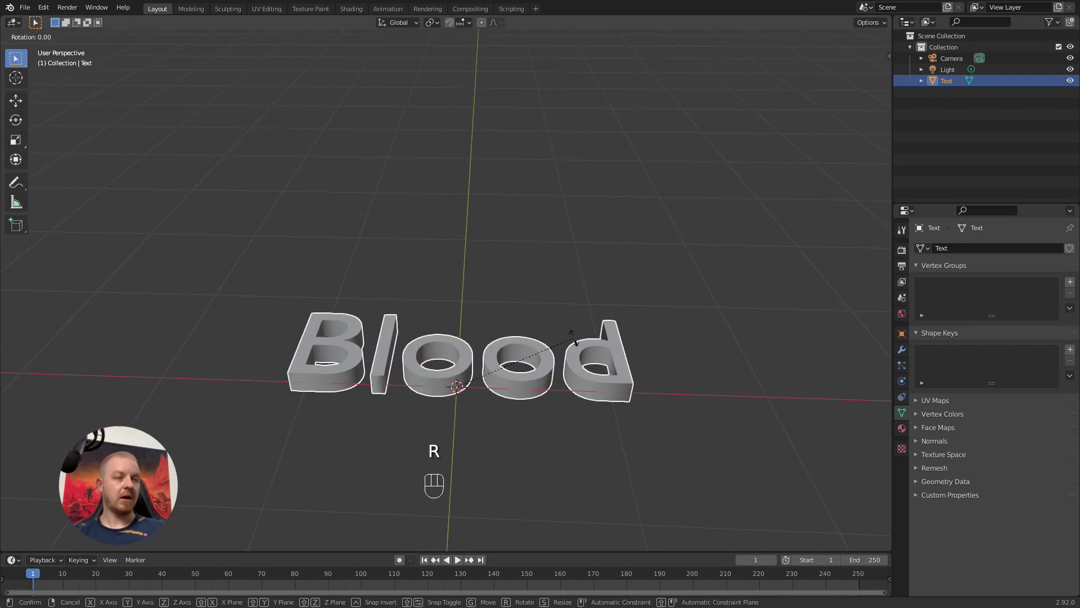
type("x90")
left_click(573, 337)
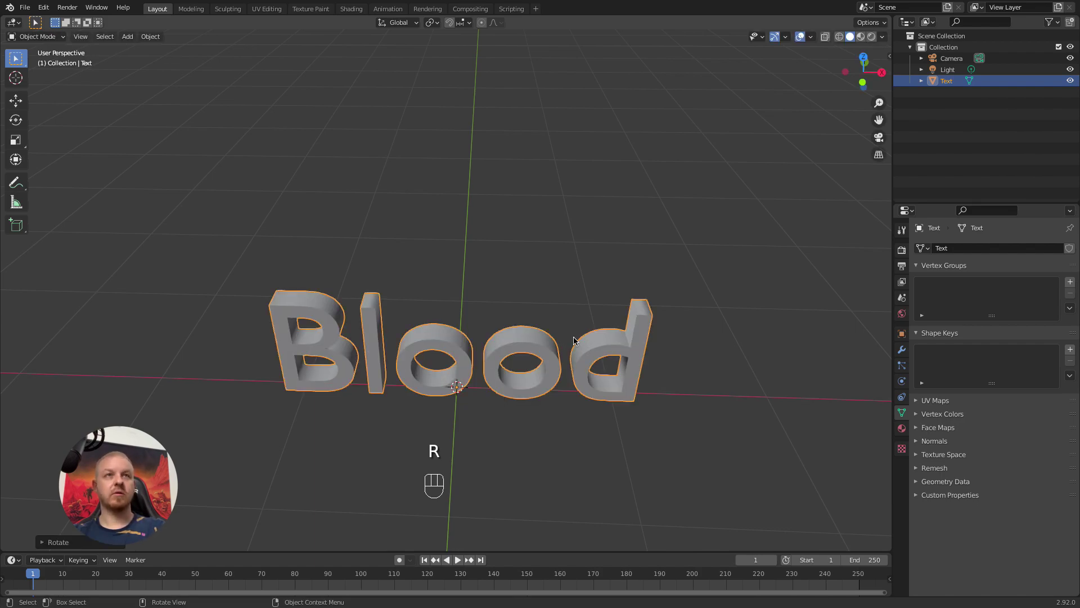
key("ctrl+a")
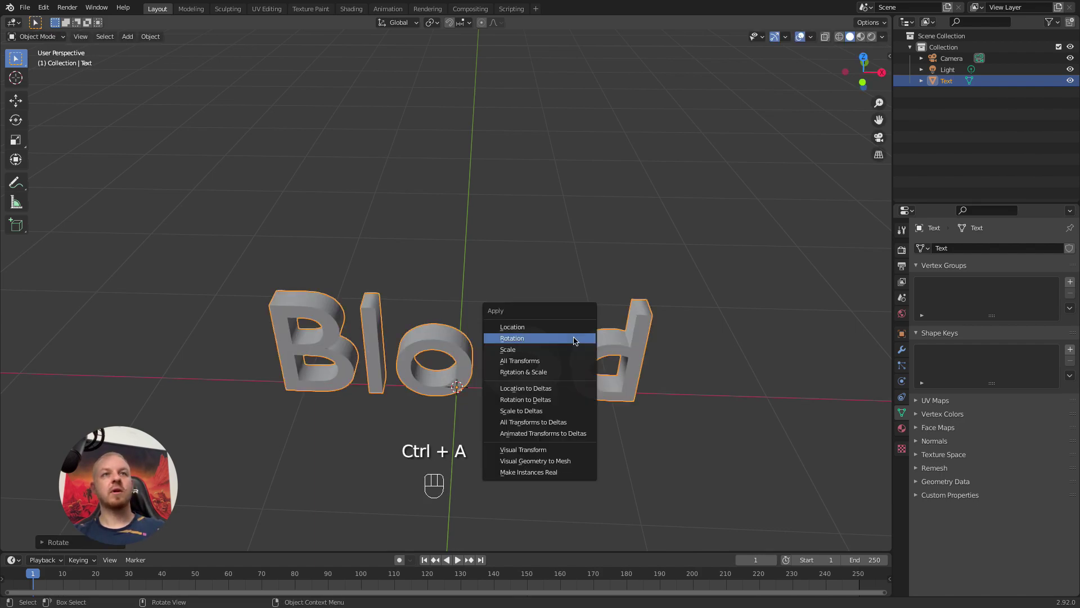
left_click(523, 338)
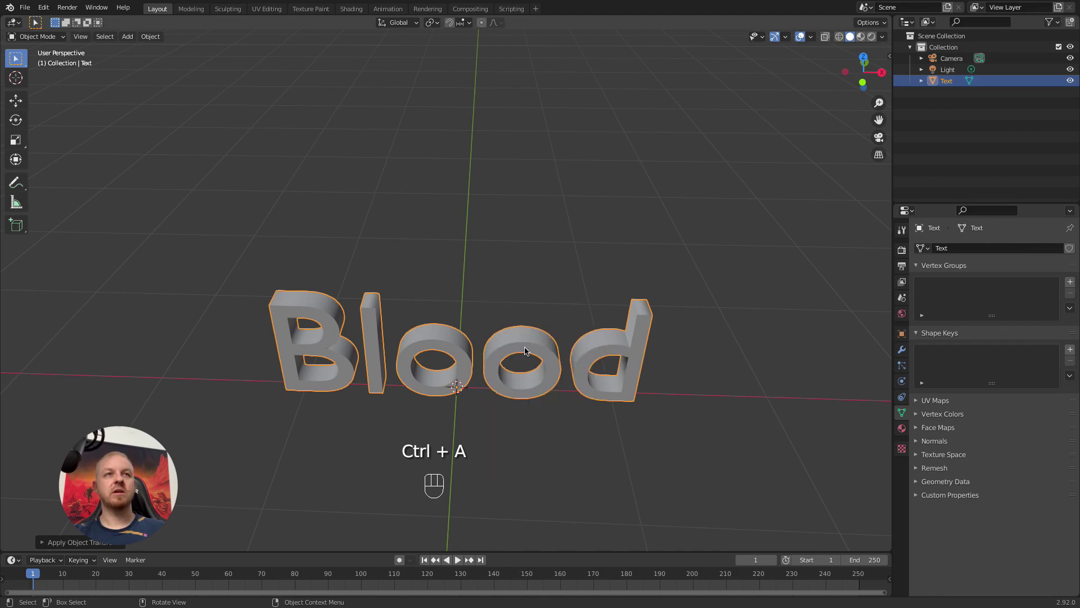
Step: Add a Remesh modifier to the Blood text in Smooth mode with Remove Disconnected turned off
middle_click_drag(523, 339, 837, 386)
left_click(900, 351)
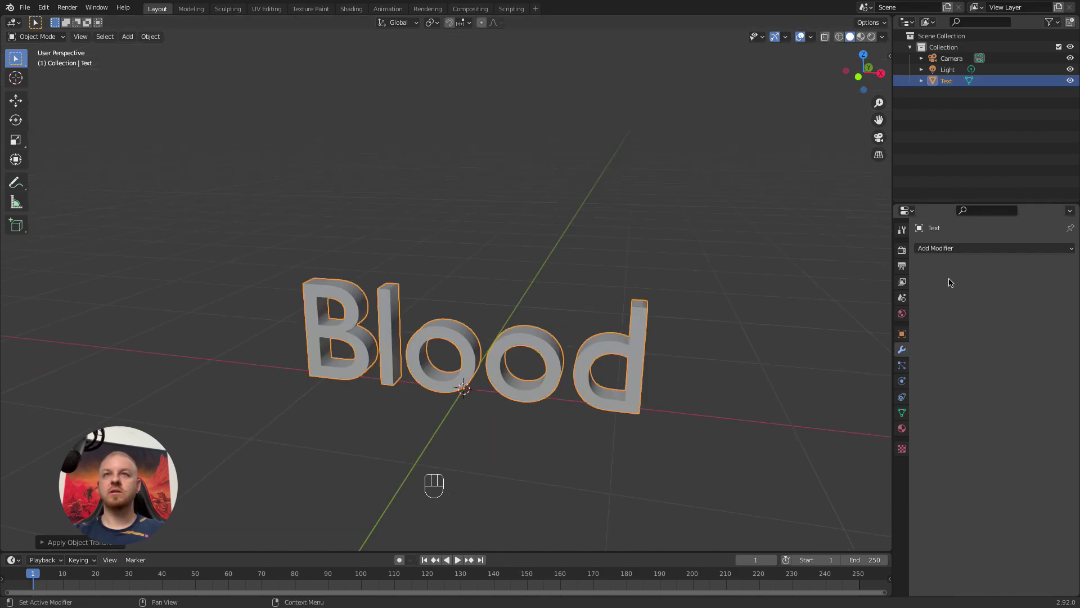
left_click(955, 246)
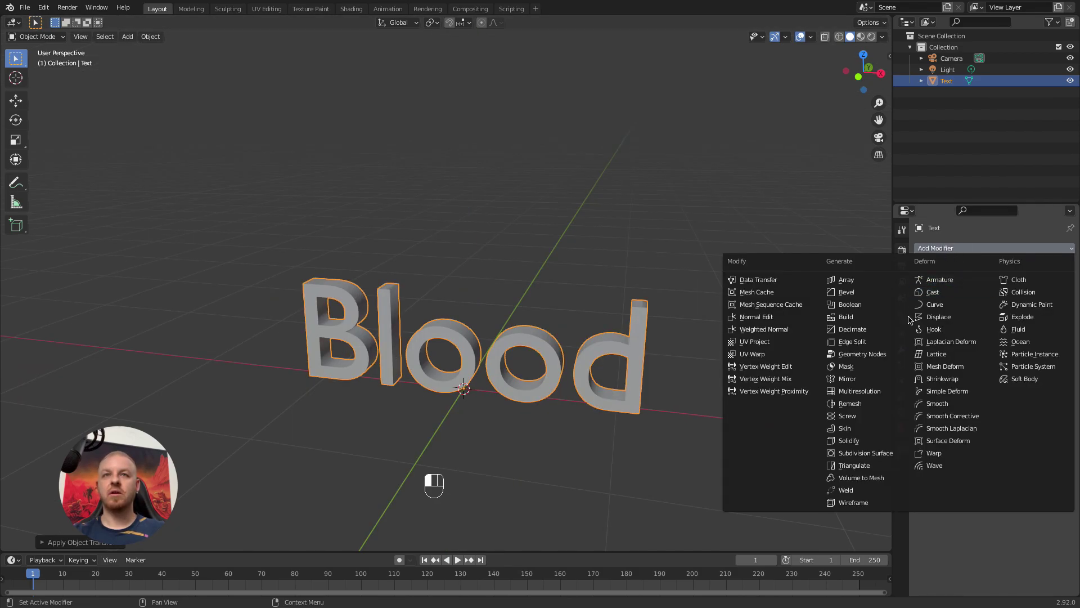
left_click(851, 403)
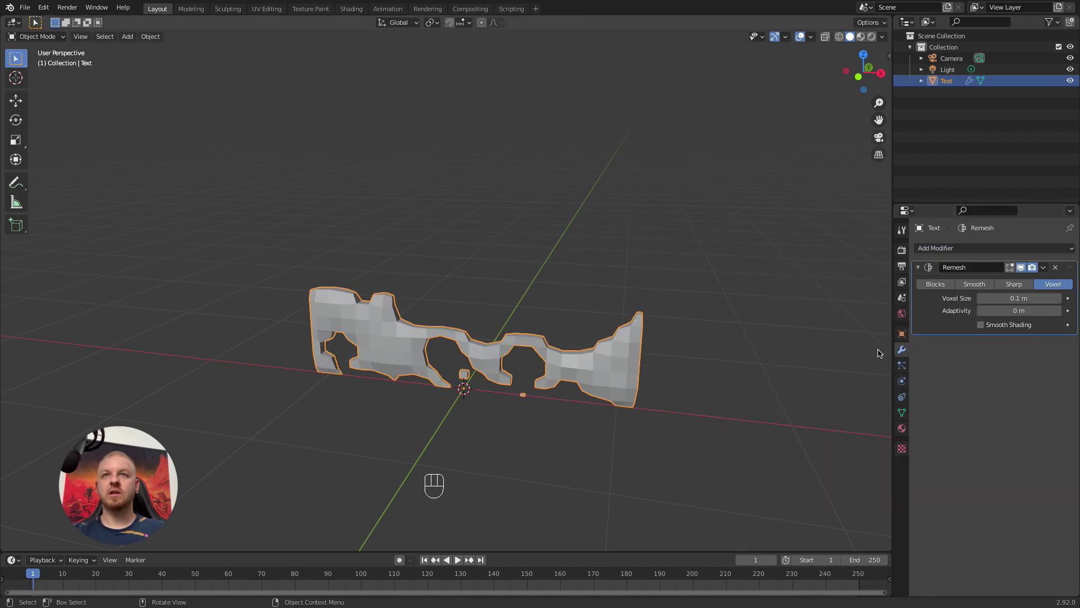
left_click(975, 285)
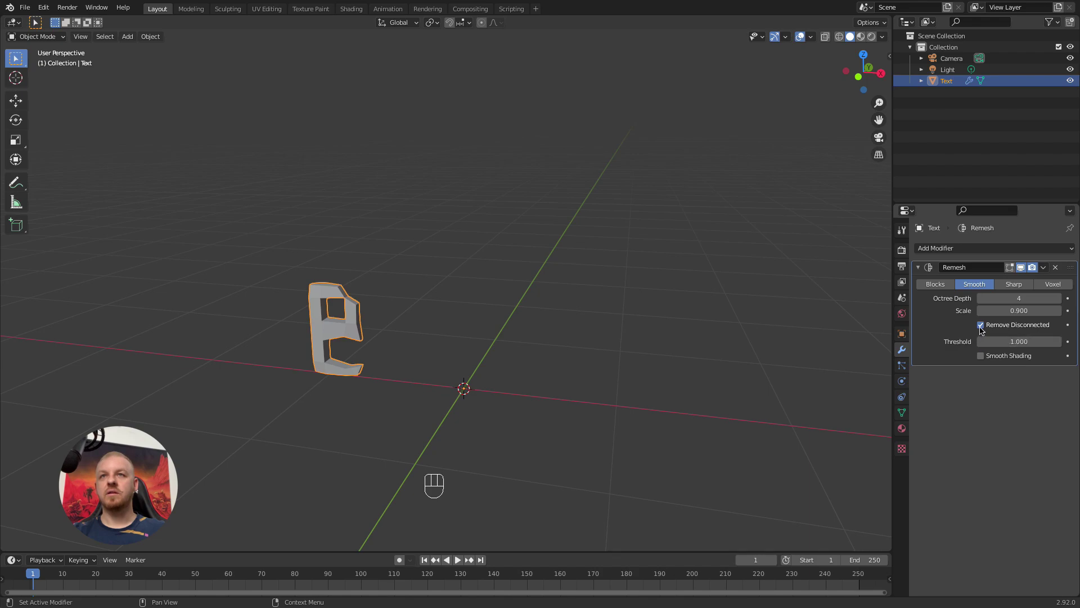
left_click(981, 325)
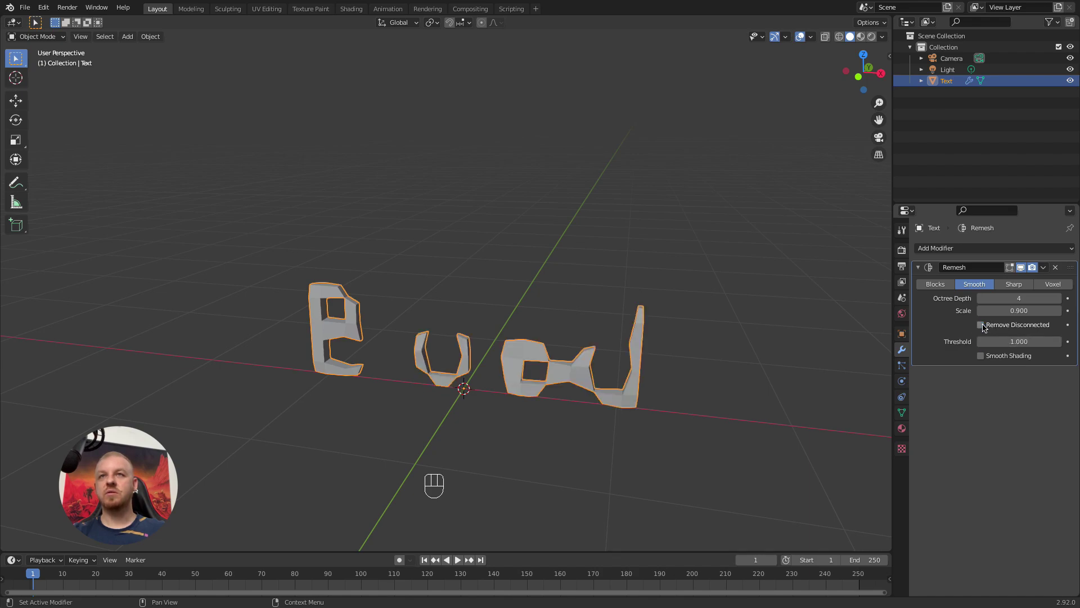
Step: Raise the Remesh modifier's octree depth to 8
left_click(1058, 299)
left_click(1058, 299)
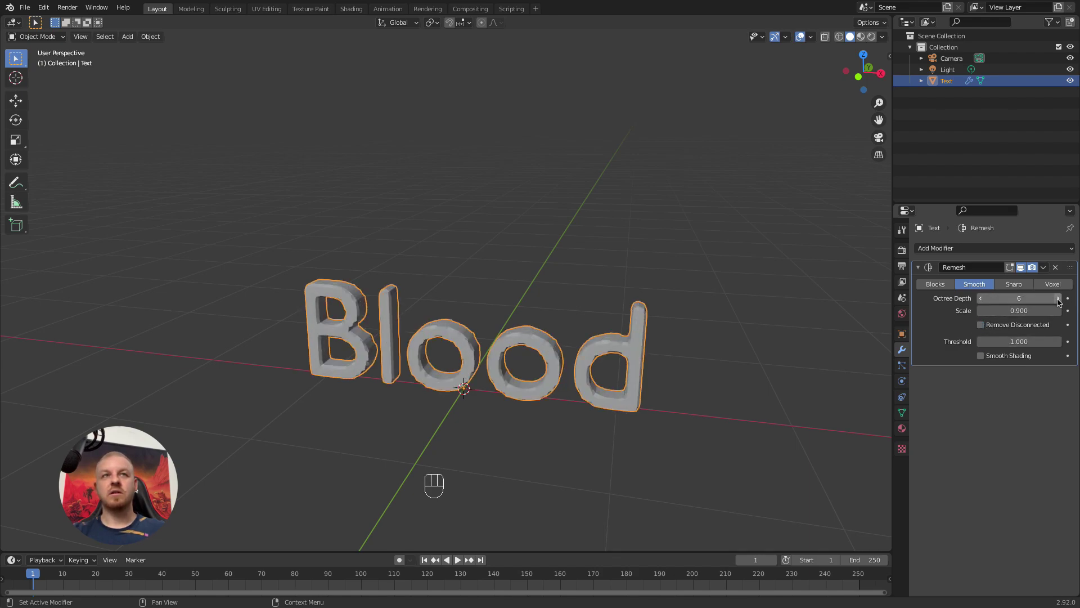
left_click(1058, 299)
left_click(1058, 299)
middle_click_drag(637, 392, 509, 312)
scroll(602, 371, "up", 3)
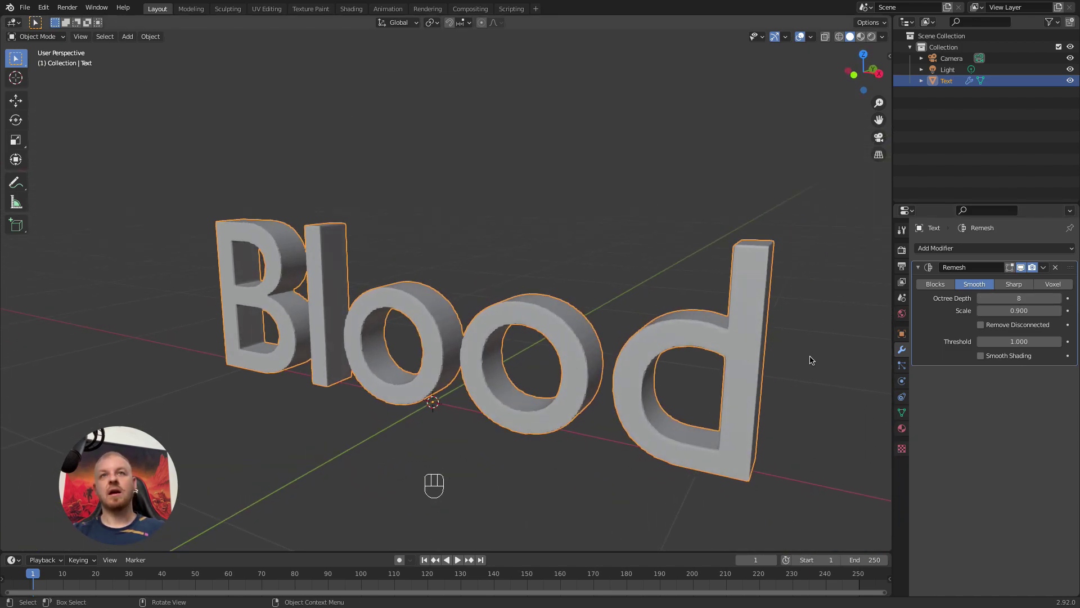
Step: Show the wireframe over the Blood text to inspect its remeshed topology, and turn the wireframe display back off
left_click(902, 334)
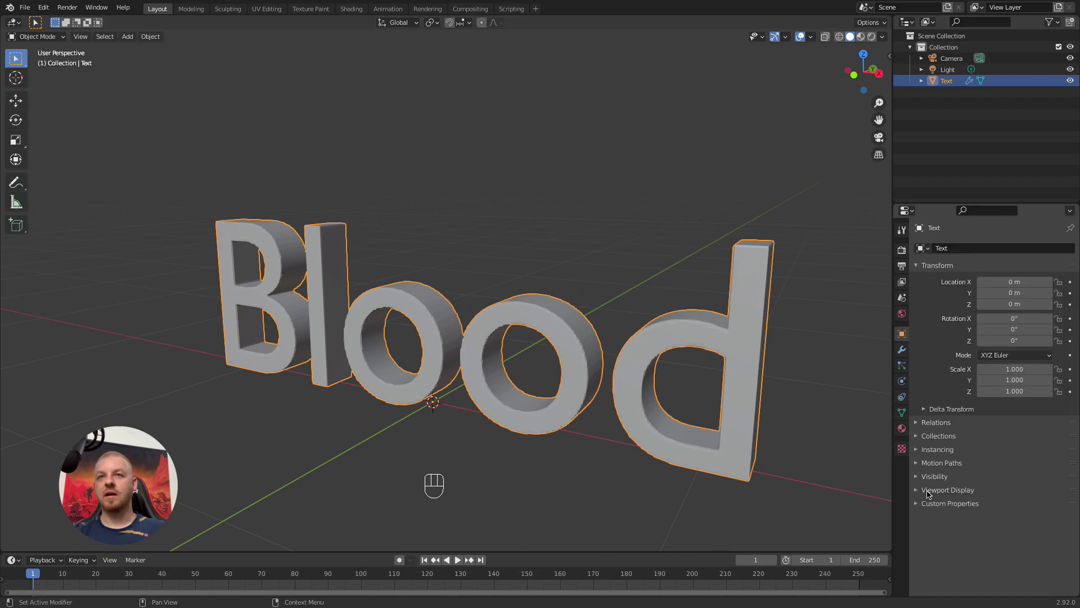
left_click(920, 491)
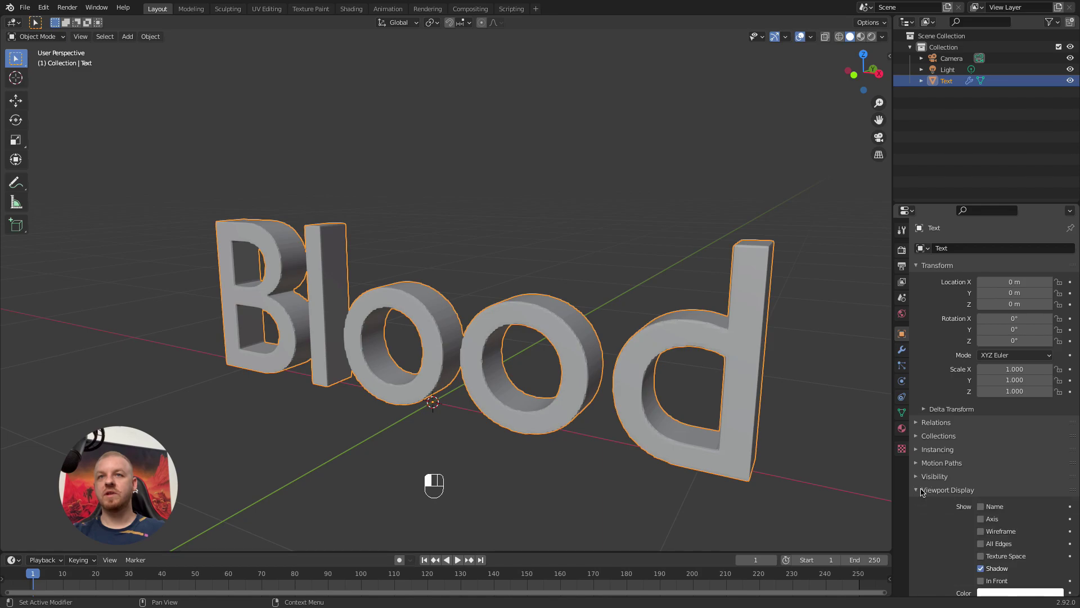
left_click(981, 532)
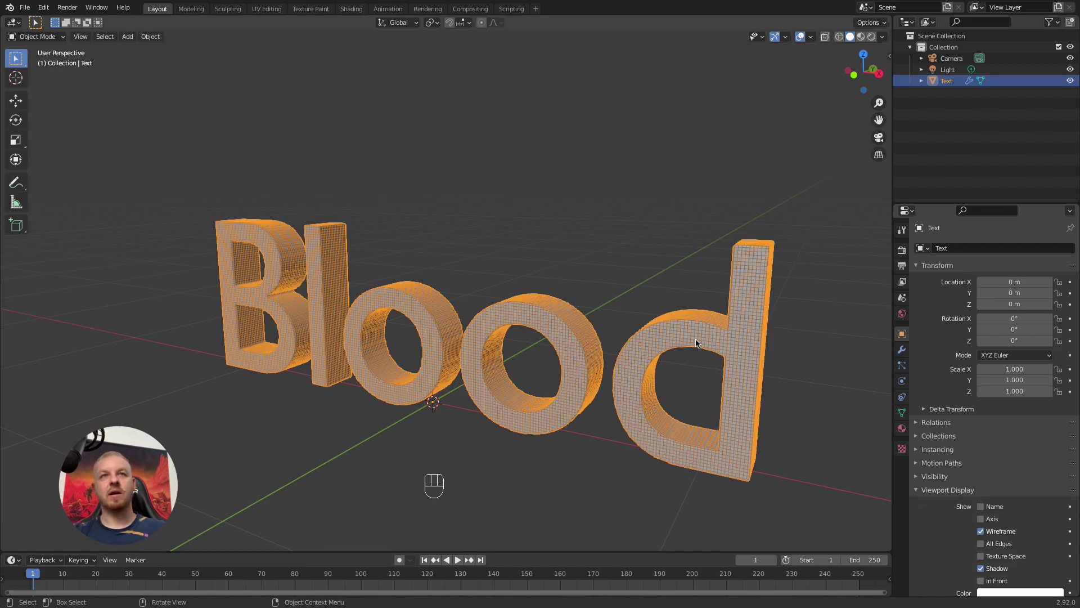
middle_click_drag(696, 340, 668, 365)
scroll(744, 305, "up", 3)
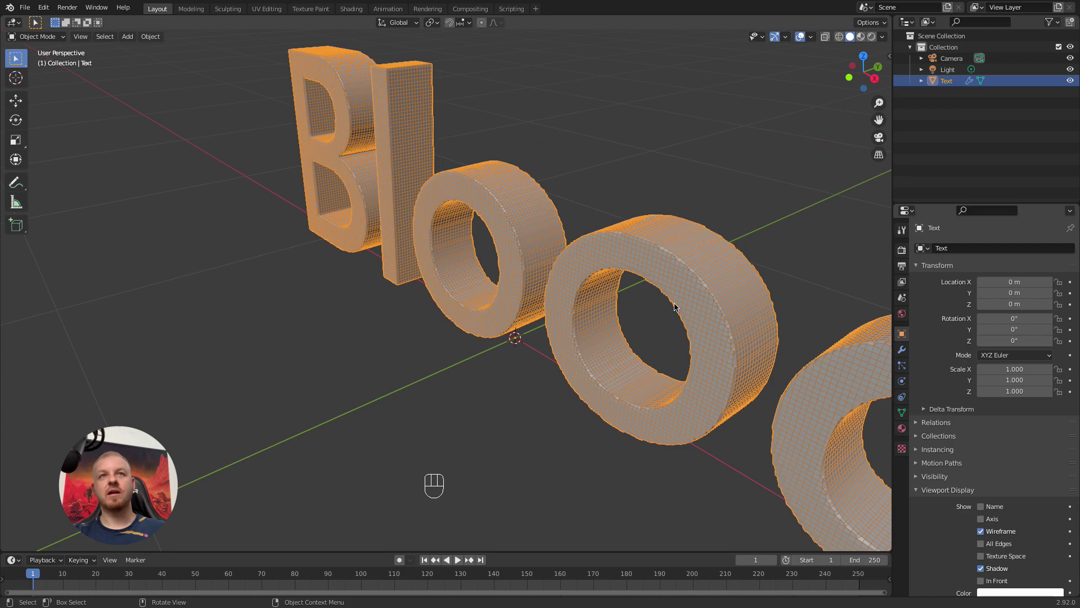
scroll(687, 306, "down", 4)
middle_click_drag(690, 308, 704, 337)
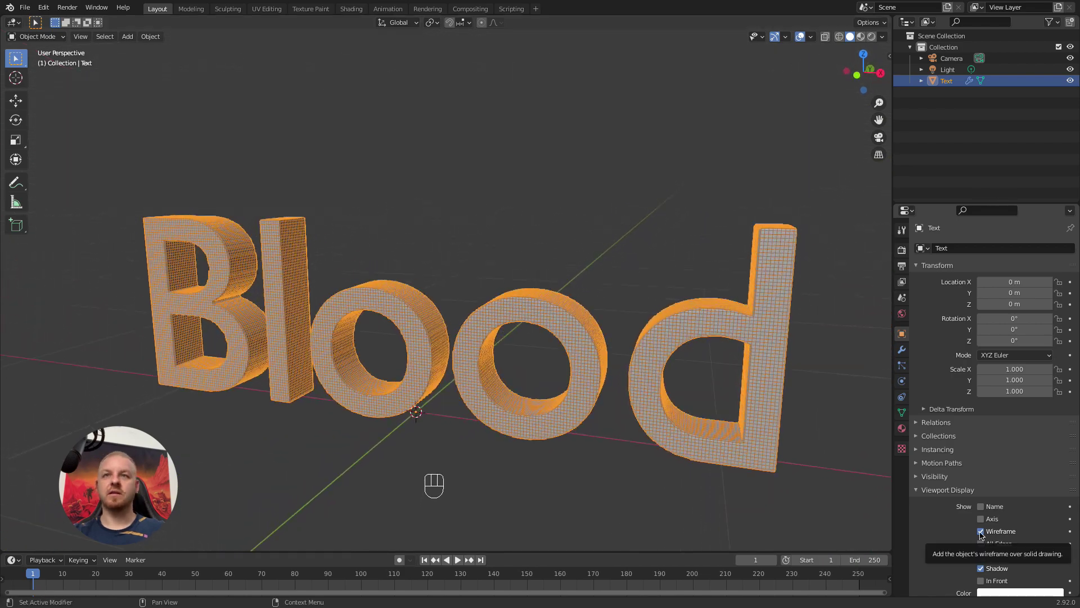
left_click(980, 531)
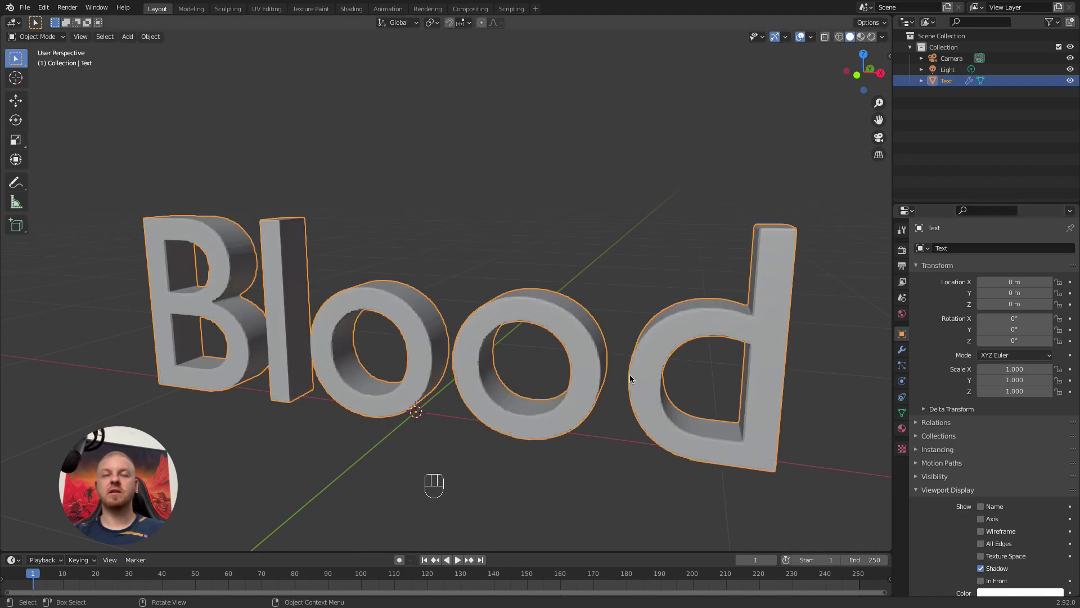
Step: Apply the Remesh modifier to the Blood text
middle_click_drag(630, 378, 576, 363)
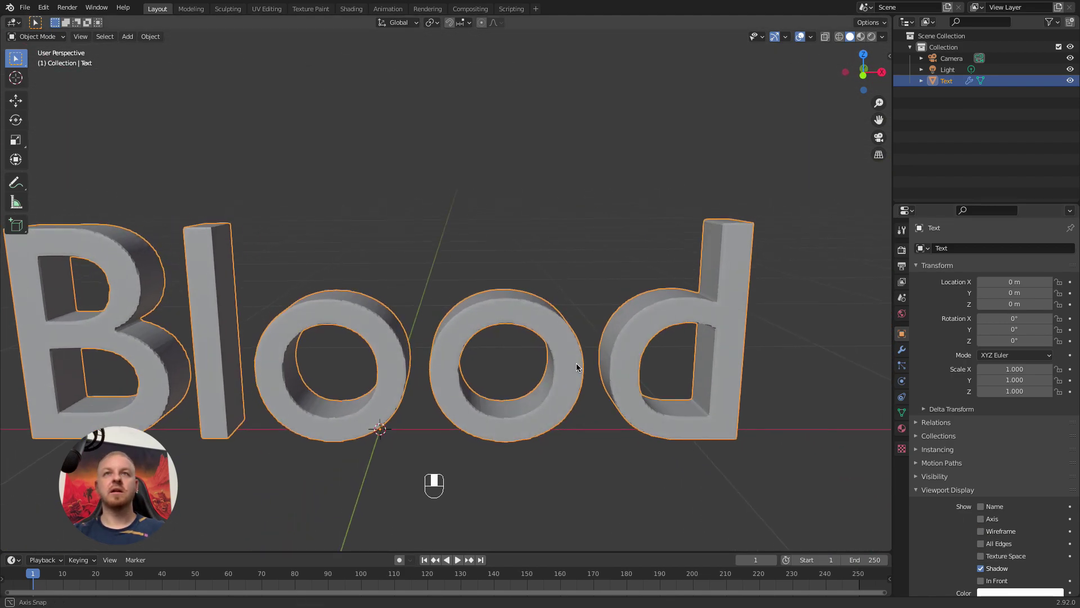
left_click(902, 350)
scroll(431, 312, "down", 3)
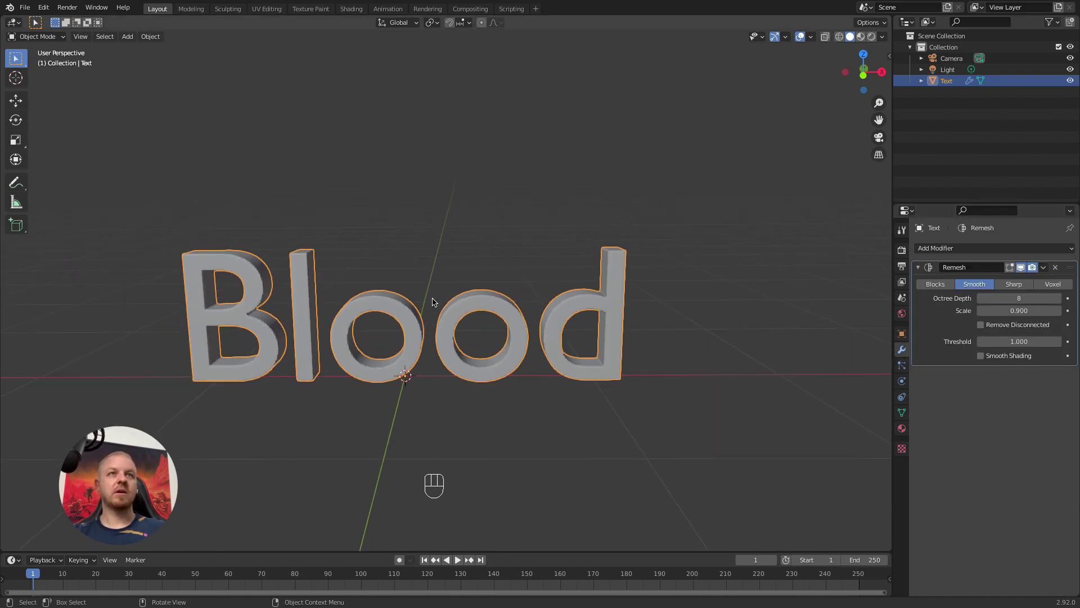
middle_click_drag(434, 302, 494, 298, "shift")
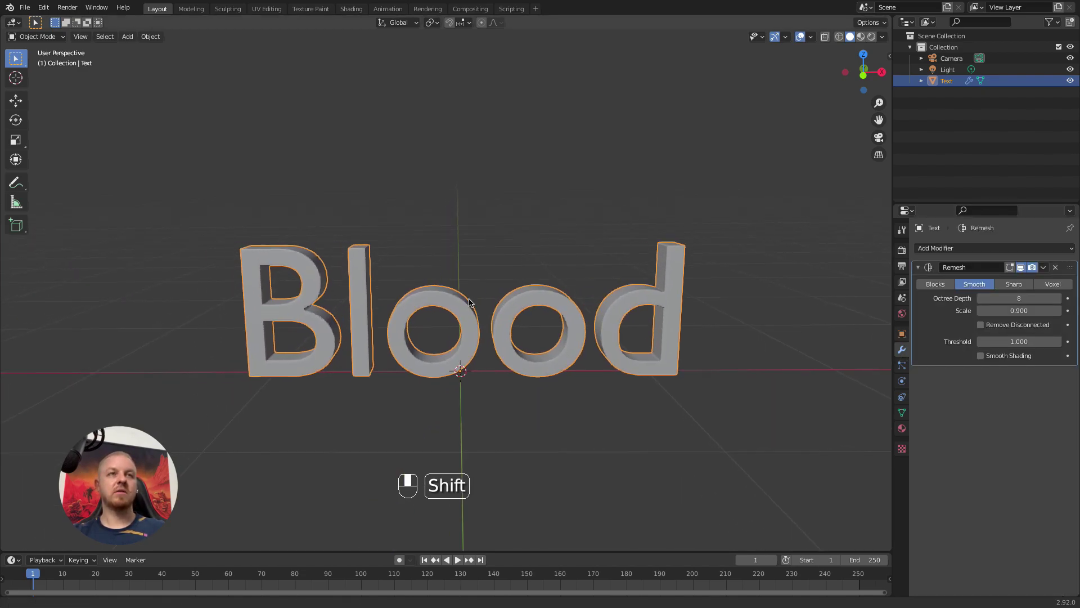
left_click(1043, 267)
left_click(994, 281)
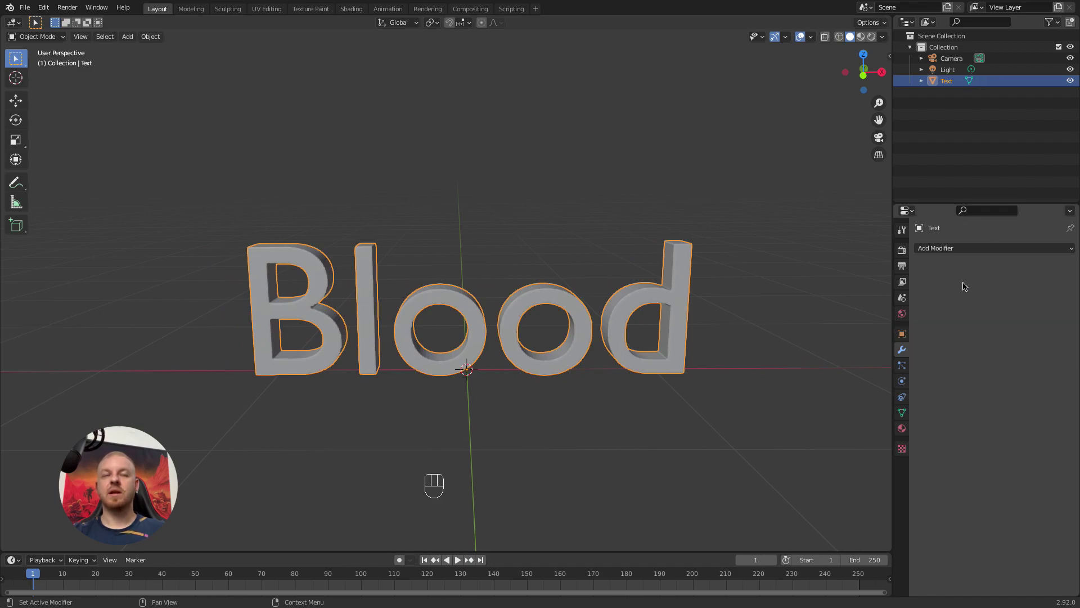
Step: Switch to the Sculpting workspace with the Blood text in Sculpt Mode
middle_click_drag(429, 338, 414, 319)
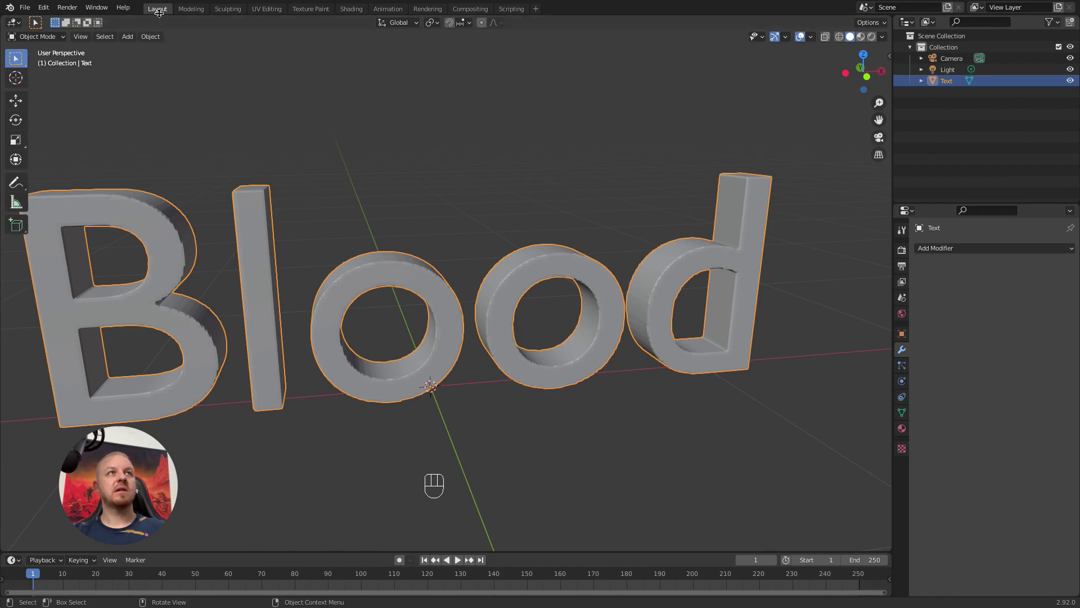
left_click(228, 9)
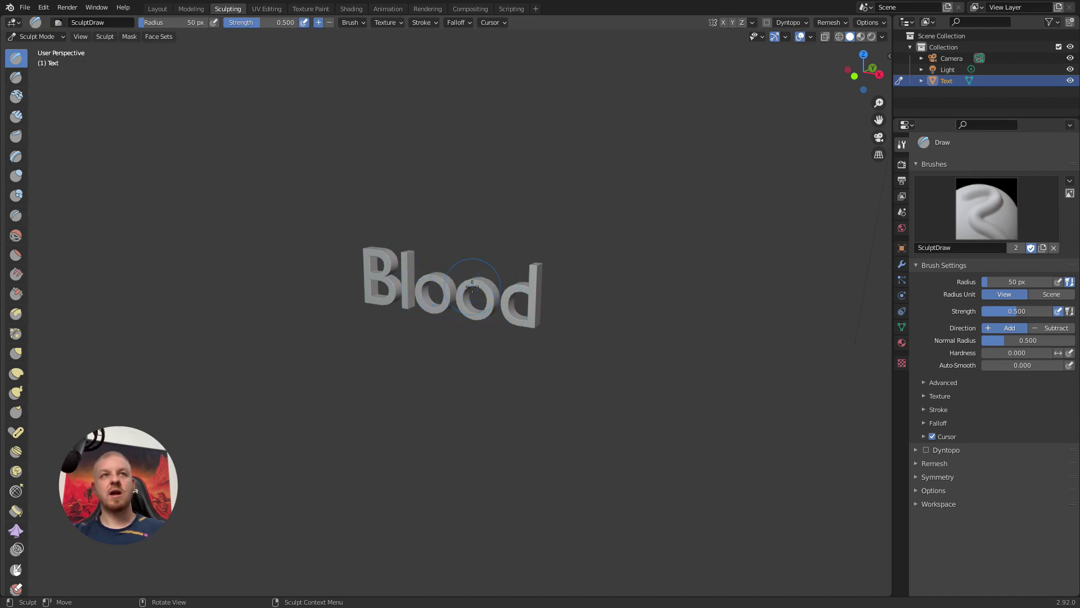
scroll(374, 250, "up", 5)
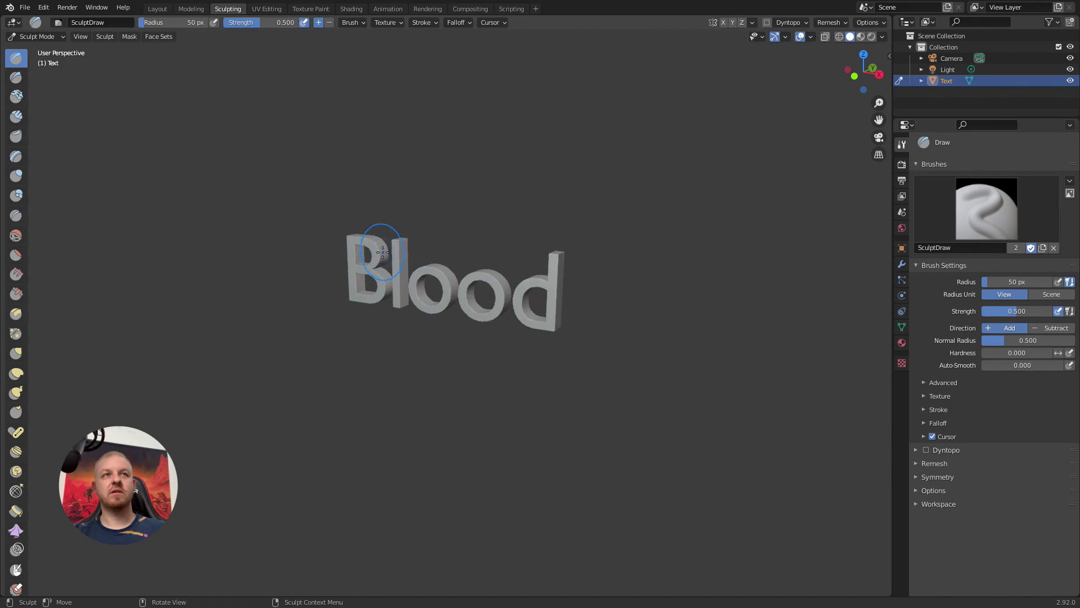
middle_click_drag(374, 248, 518, 323)
mouse_move(632, 332)
middle_mouse_down()
mouse_move(616, 346)
mouse_move(529, 322)
middle_mouse_up()
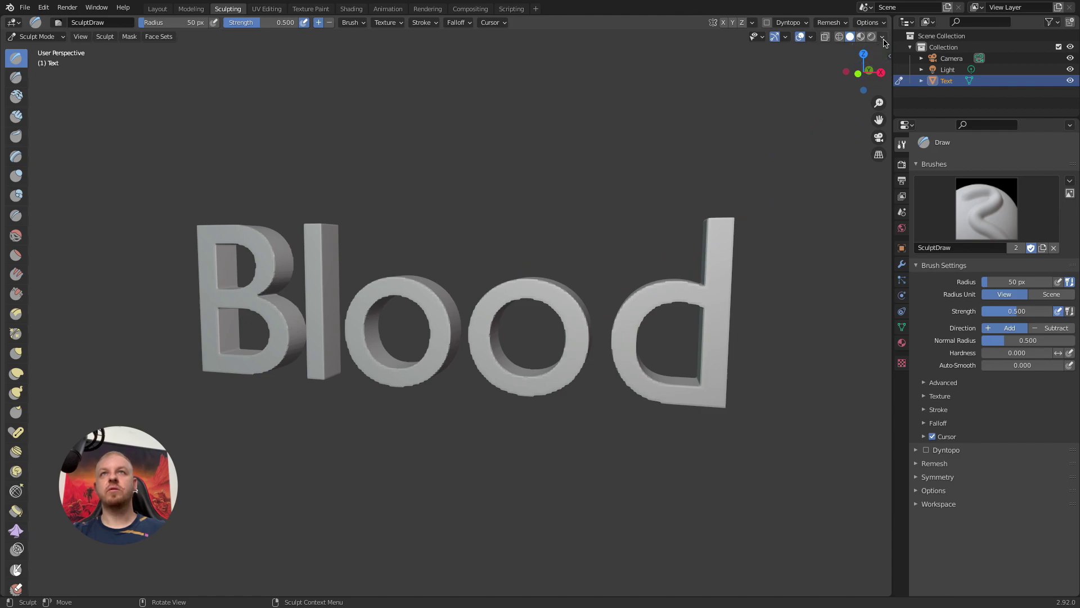
Step: Change the viewport's MatCap lighting to the matte red clay material
left_click(882, 37)
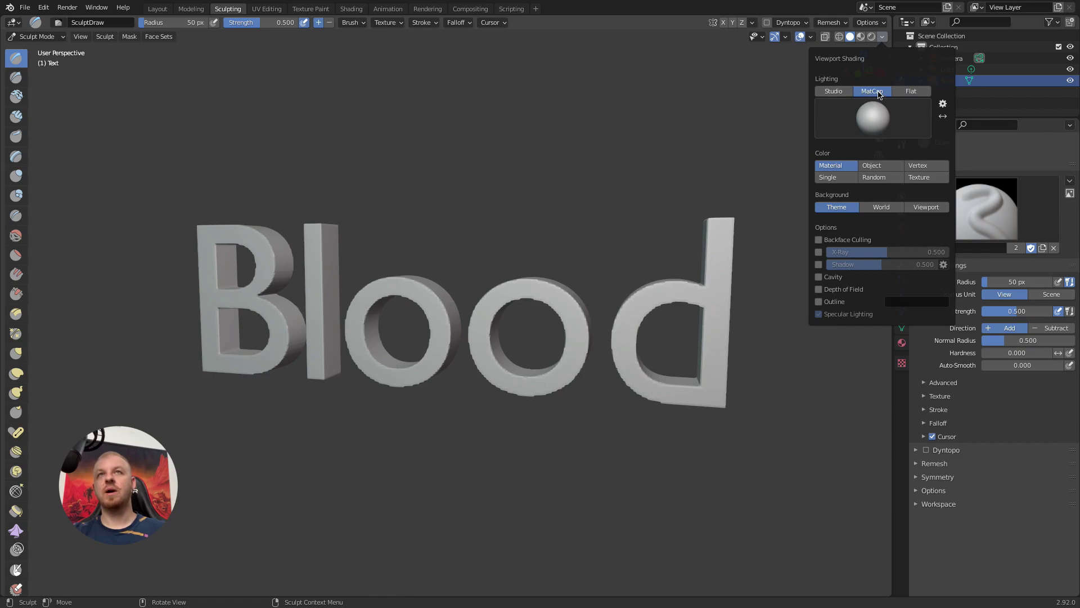
left_click(875, 118)
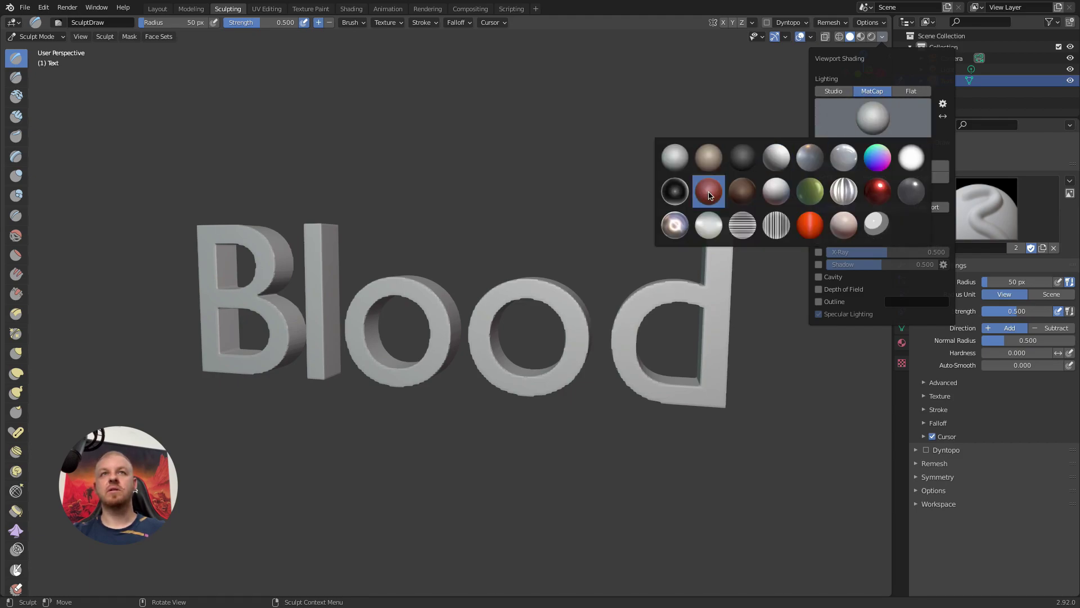
left_click(709, 196)
middle_click_drag(415, 108, 399, 288)
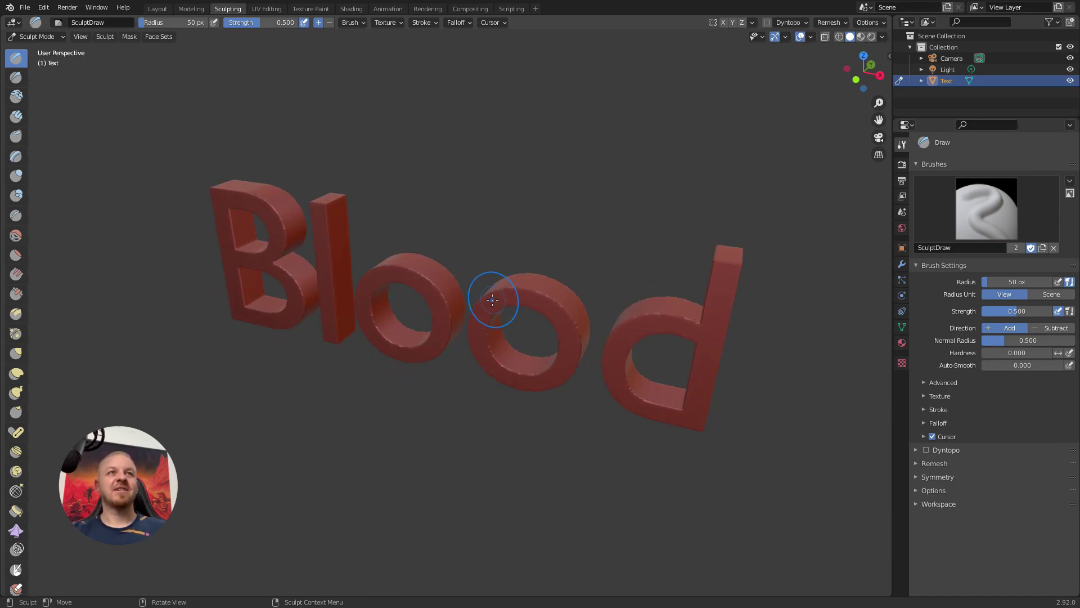
scroll(491, 301, "up", 2)
mouse_move(476, 299)
middle_mouse_down()
mouse_move(438, 321)
mouse_move(464, 310)
middle_mouse_up()
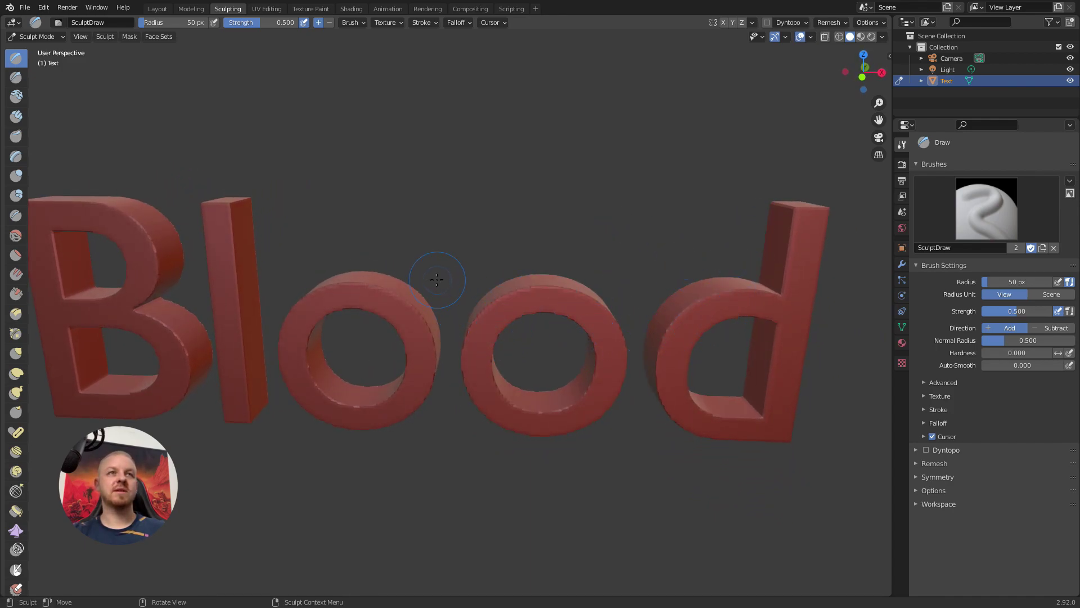
scroll(466, 293, "down", 1)
middle_click_drag(448, 298, 412, 313)
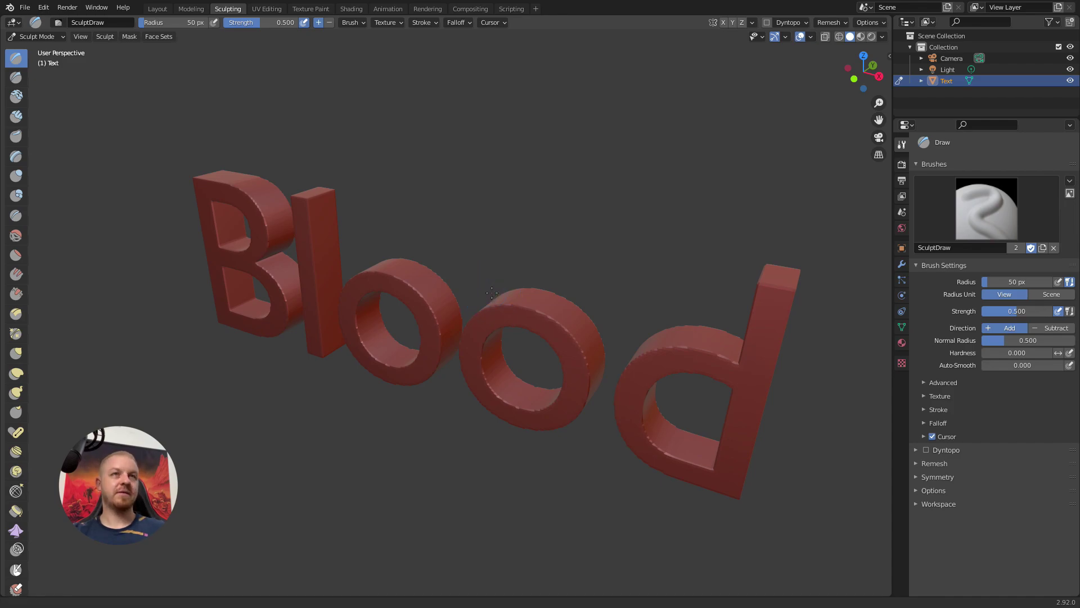
Step: Enable Dyntopo for the Blood text and turn on its Smooth Shading option
middle_click_drag(490, 292, 515, 305, "shift")
scroll(498, 306, "up", 1)
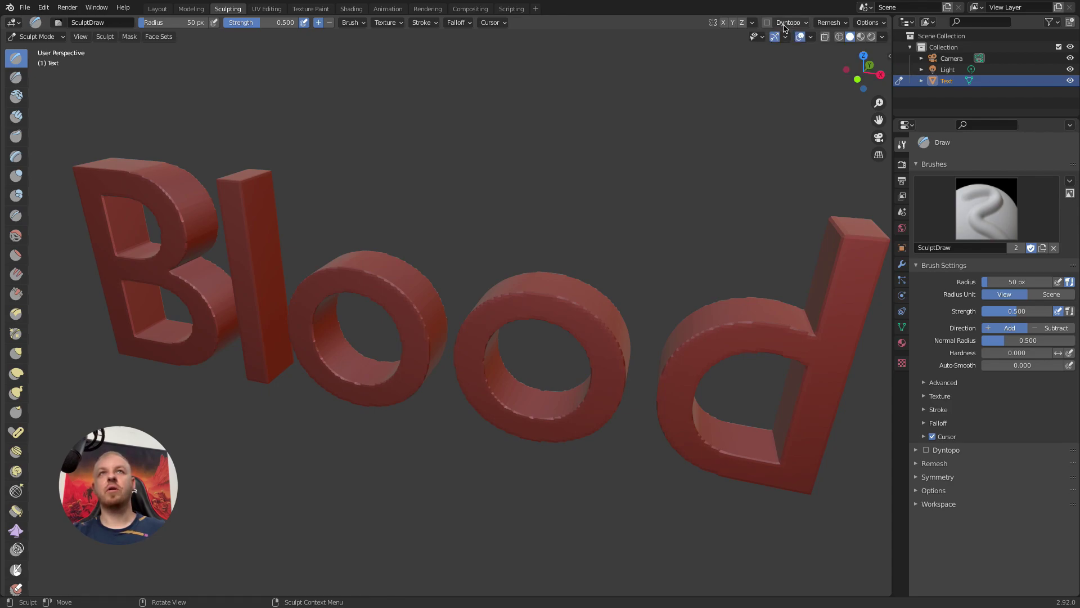
left_click(767, 23)
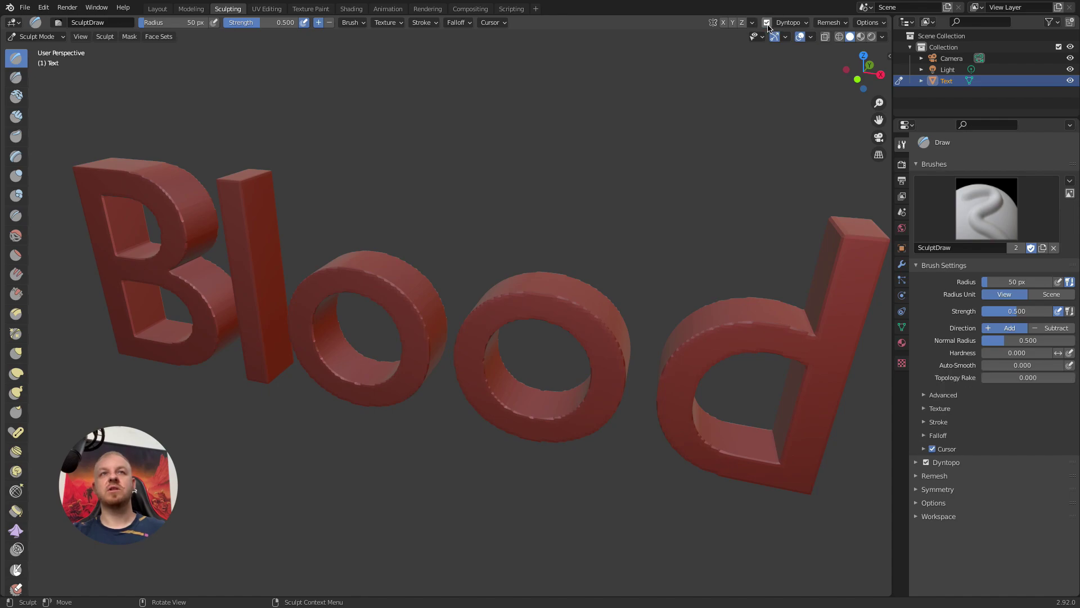
left_click(806, 23)
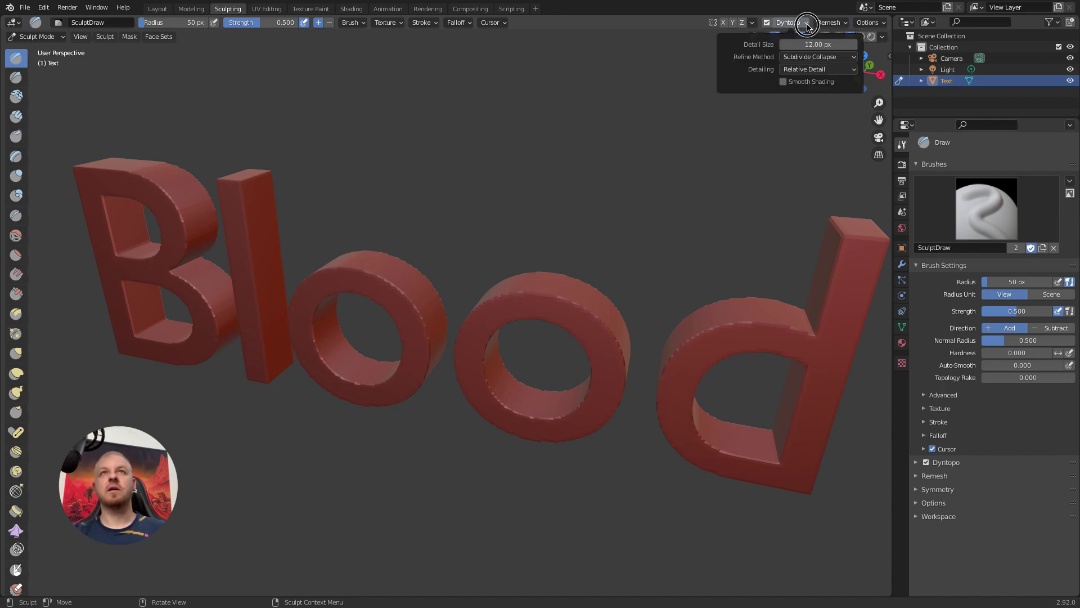
left_click(783, 82)
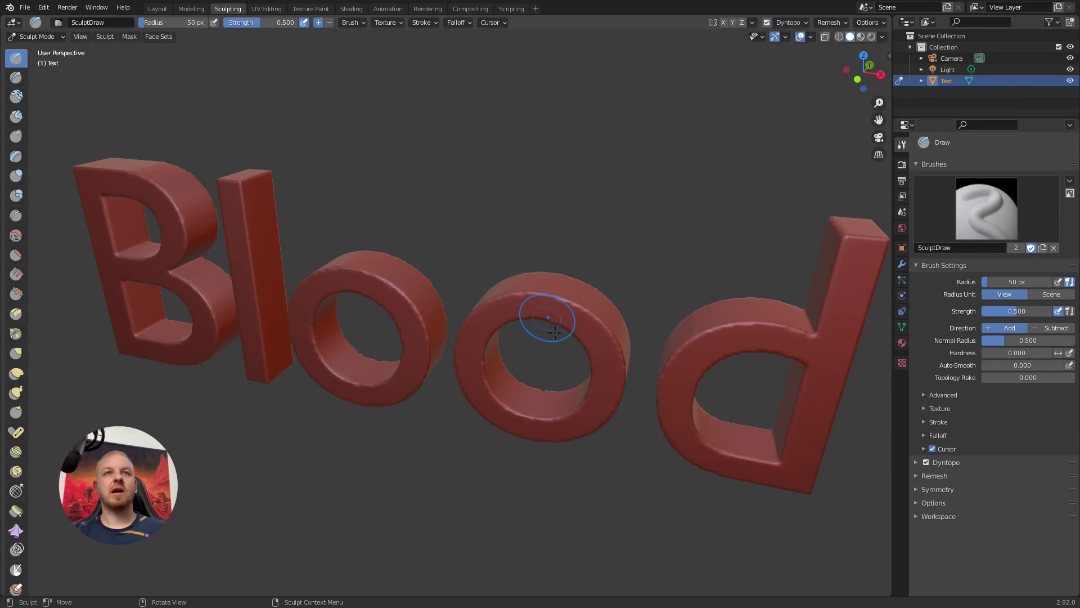
middle_click_drag(619, 342, 639, 340)
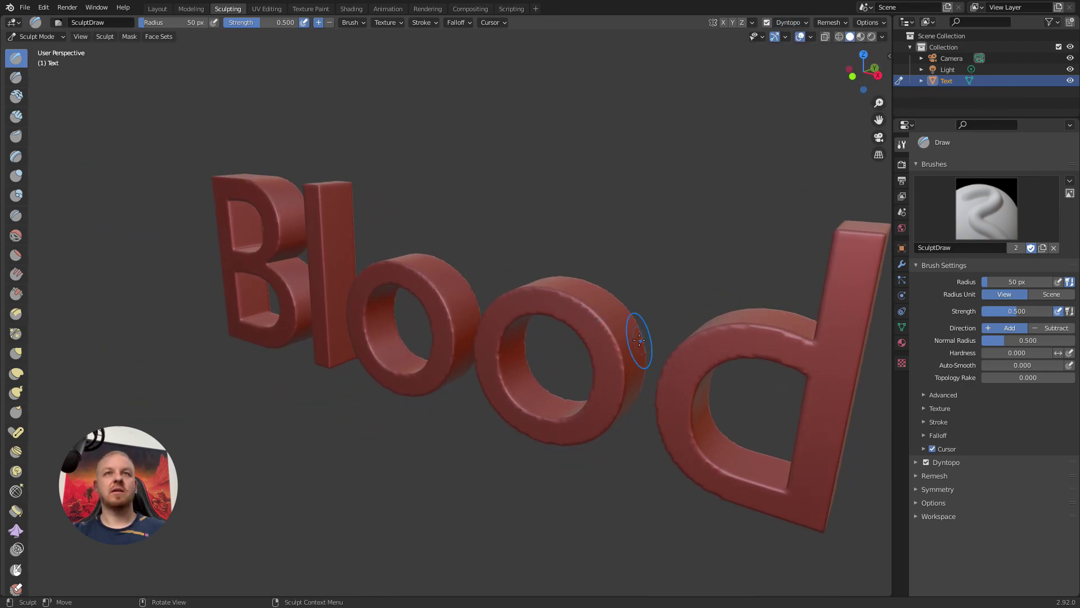
middle_click_drag(526, 287, 558, 245)
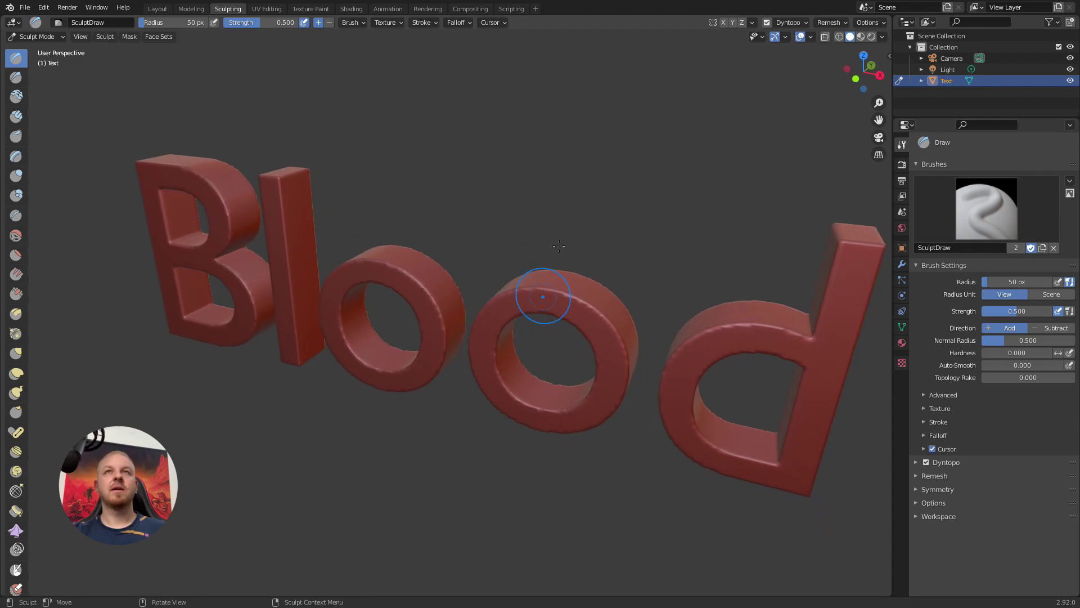
middle_click_drag(576, 312, 585, 296)
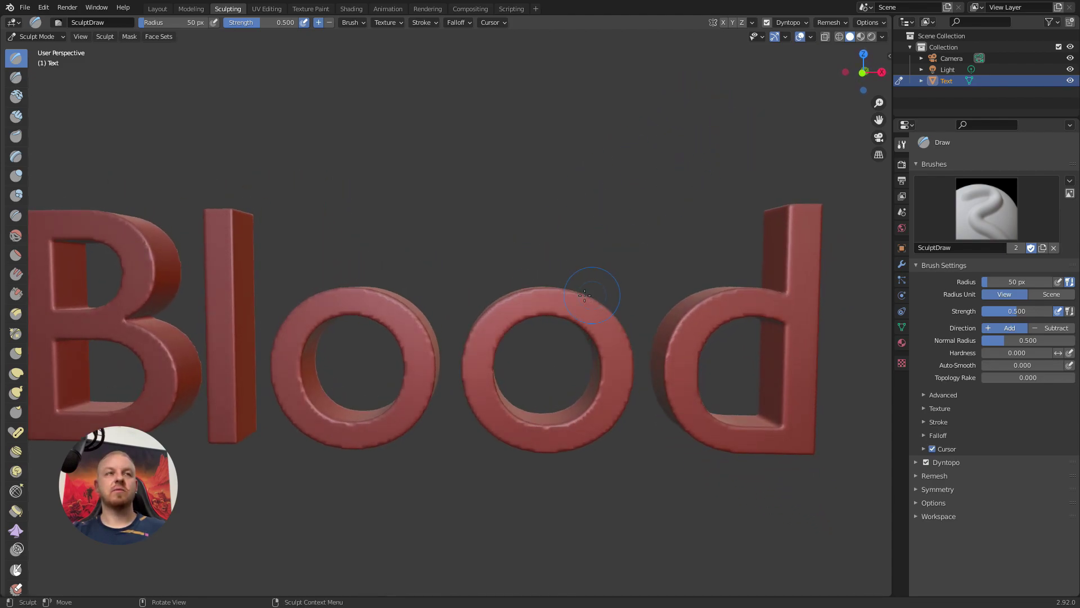
Step: Try Draw brush strokes at strength 0.500 across all the letters, and undo them
scroll(526, 302, "down", 4)
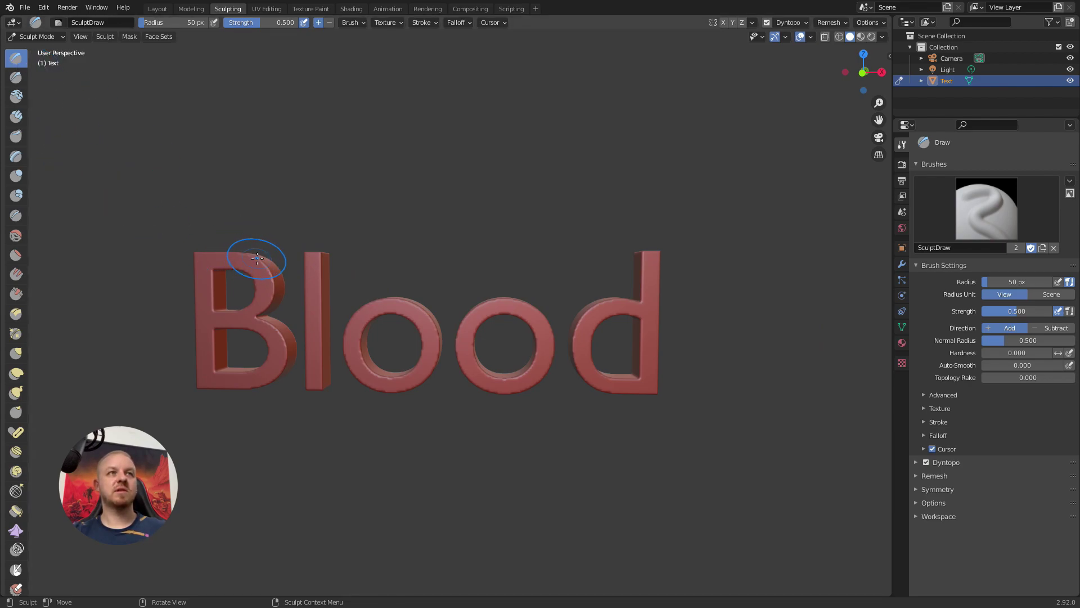
mouse_move(257, 257)
left_mouse_down()
mouse_move(242, 289)
mouse_move(200, 315)
mouse_move(646, 337)
mouse_move(362, 345)
mouse_move(392, 246)
left_mouse_up()
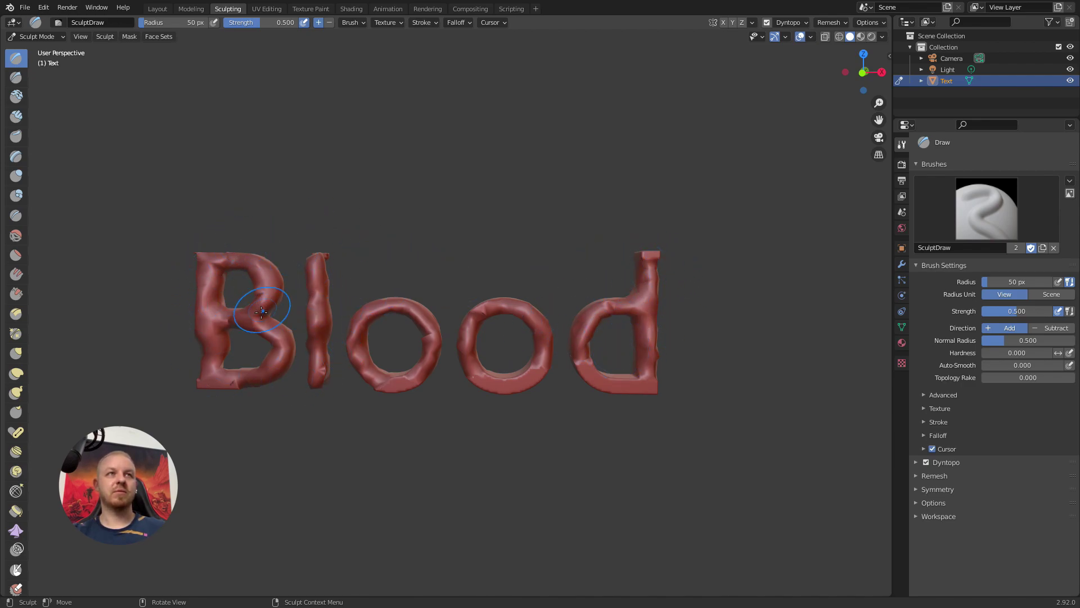
middle_click_drag(231, 293, 507, 281)
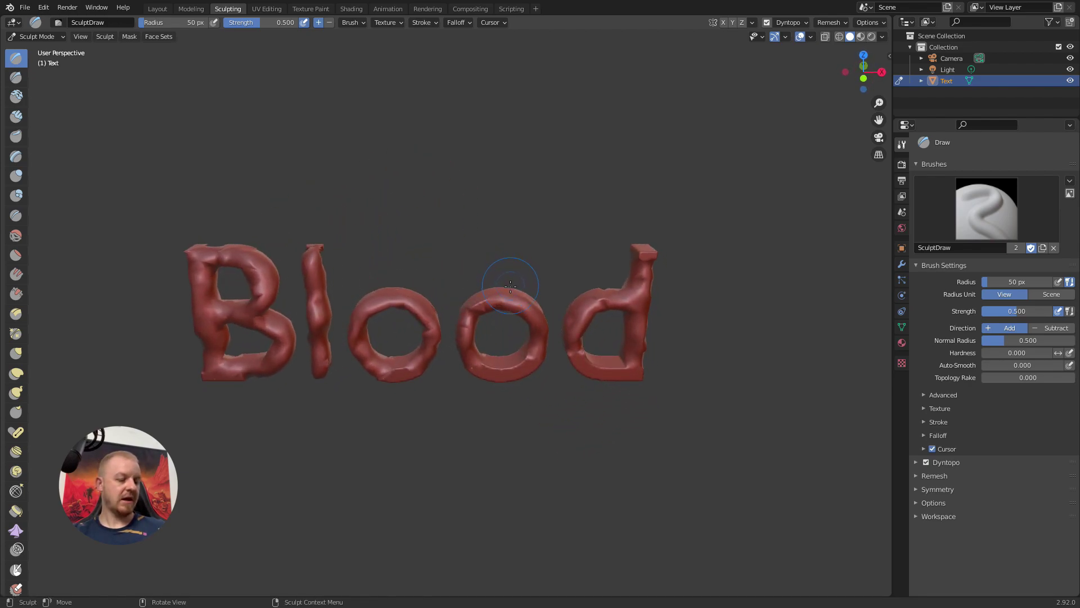
key("ctrl+z")
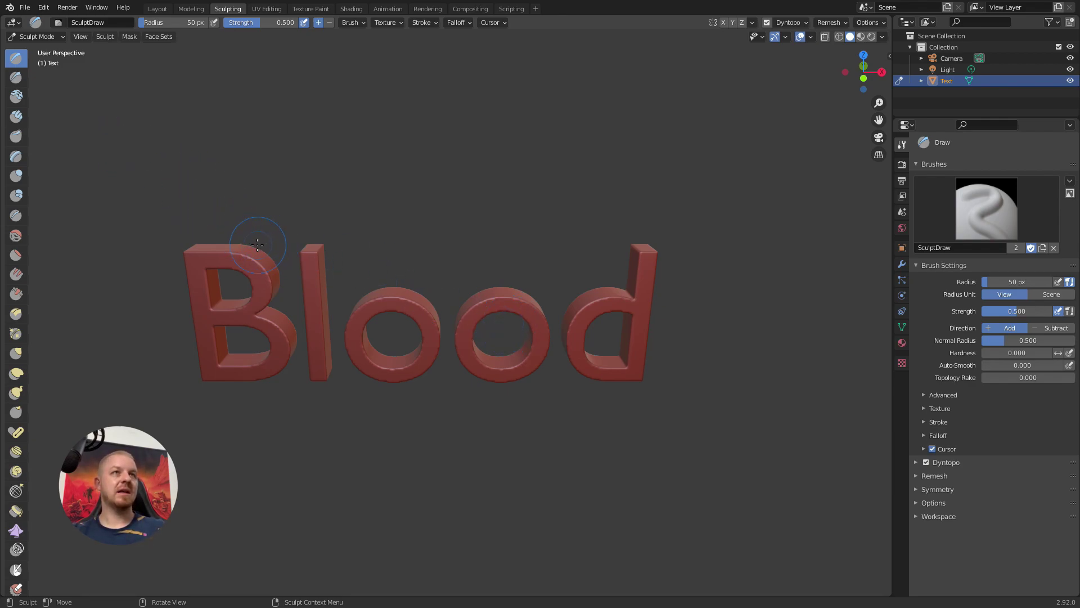
Step: Set the Draw brush strength to 0.100 and build up soft, rounded forms over the front face of the B
scroll(257, 243, "up", 6)
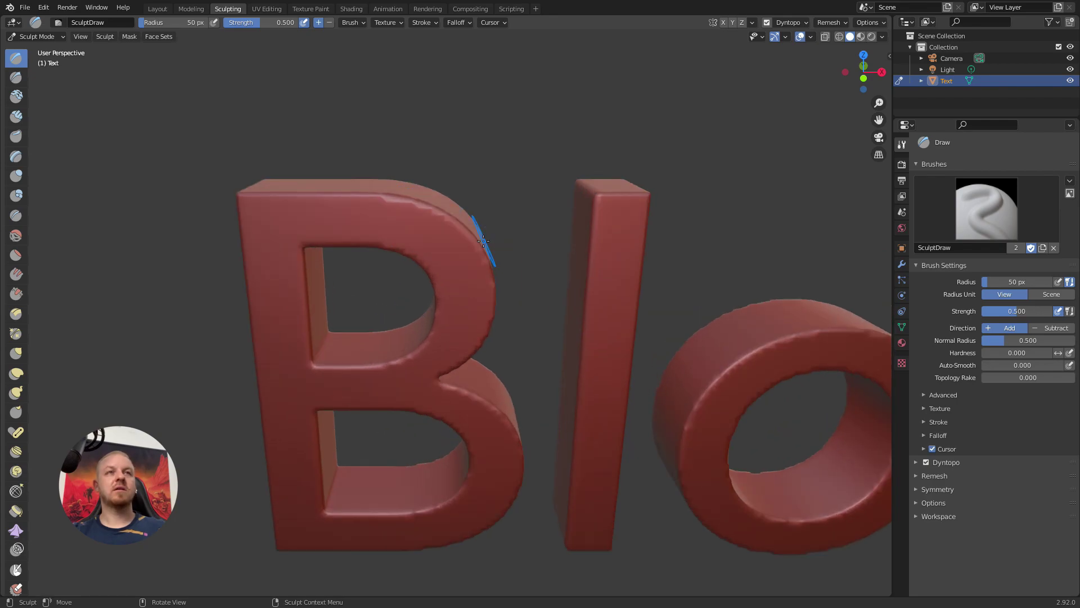
middle_click_drag(488, 228, 513, 215, "shift")
scroll(495, 208, "up", 1)
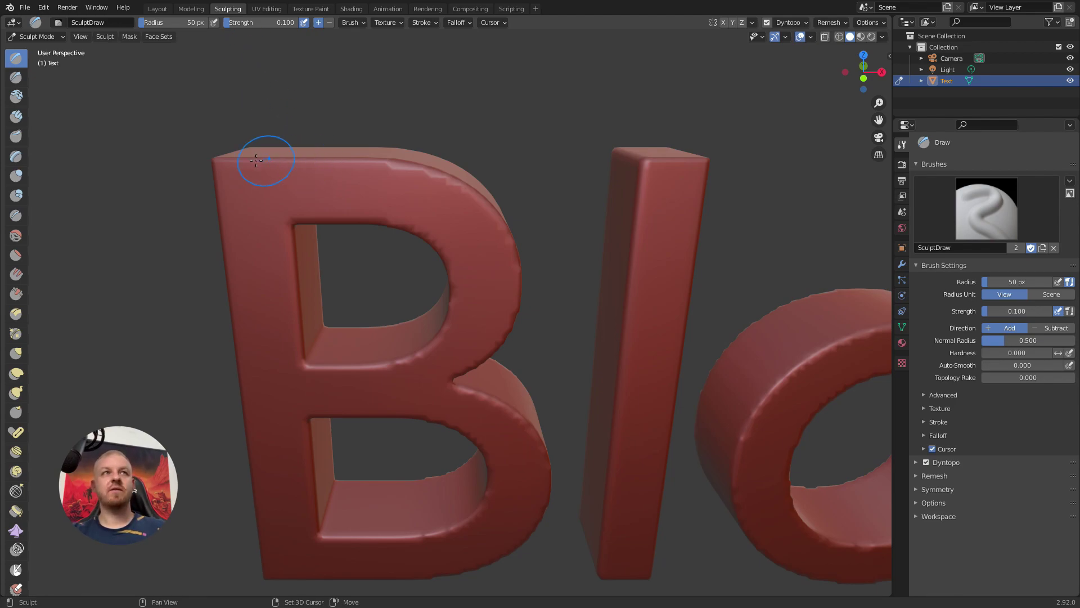
mouse_move(219, 159)
left_mouse_down("shift")
mouse_move(427, 168)
mouse_move(485, 217)
mouse_move(512, 272)
mouse_move(494, 337)
mouse_move(454, 383)
left_mouse_up("shift")
mouse_move(456, 268)
left_mouse_down("shift")
mouse_move(422, 234)
mouse_move(330, 210)
mouse_move(294, 238)
mouse_move(290, 321)
mouse_move(386, 362)
mouse_move(451, 316)
mouse_move(441, 306)
mouse_move(470, 458)
mouse_move(569, 449)
mouse_move(549, 433)
mouse_move(538, 530)
mouse_move(519, 514)
mouse_move(535, 433)
mouse_move(504, 451)
mouse_move(471, 431)
mouse_move(364, 420)
mouse_move(298, 439)
mouse_move(316, 540)
mouse_move(510, 508)
mouse_move(475, 508)
mouse_move(453, 476)
left_mouse_up("shift")
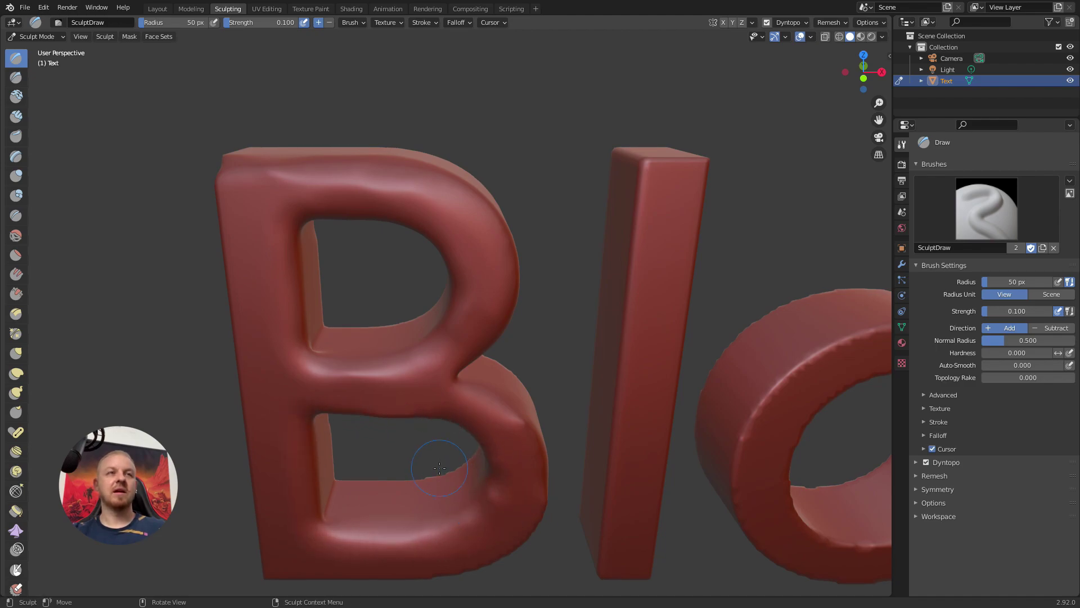
Step: Sculpt the bottom edge and outer stem of the B with Draw strokes, rounding off their sharp edges
mouse_move(452, 476)
middle_mouse_down()
mouse_move(441, 394)
mouse_move(524, 190)
mouse_move(455, 209)
middle_mouse_up()
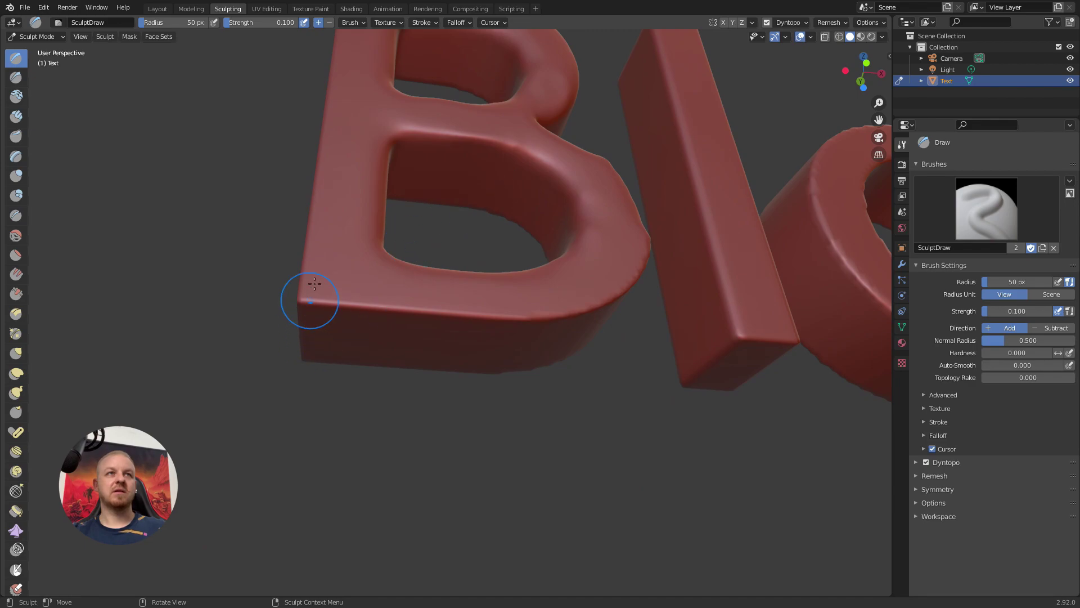
mouse_move(325, 137)
middle_mouse_down()
mouse_move(409, 180)
mouse_move(399, 169)
middle_mouse_up()
mouse_move(356, 77)
left_mouse_down()
mouse_move(349, 439)
mouse_move(523, 390)
mouse_move(549, 338)
mouse_move(552, 294)
left_mouse_up()
middle_click_drag(552, 294, 492, 312)
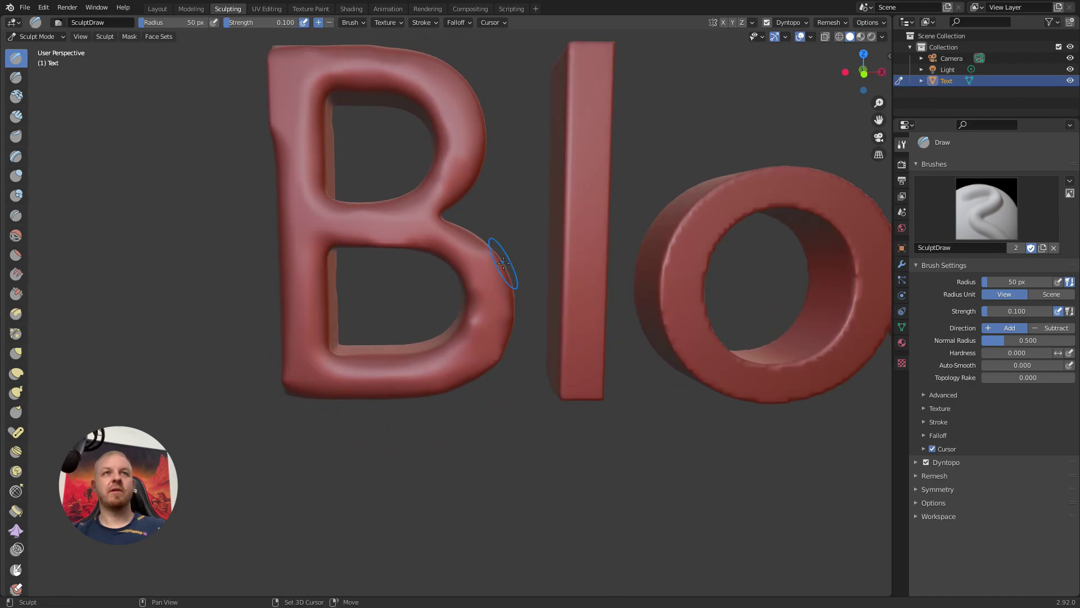
Step: Soften the outer side face and edges of the B's stem with Draw brush strokes
middle_click_drag(495, 253, 353, 64)
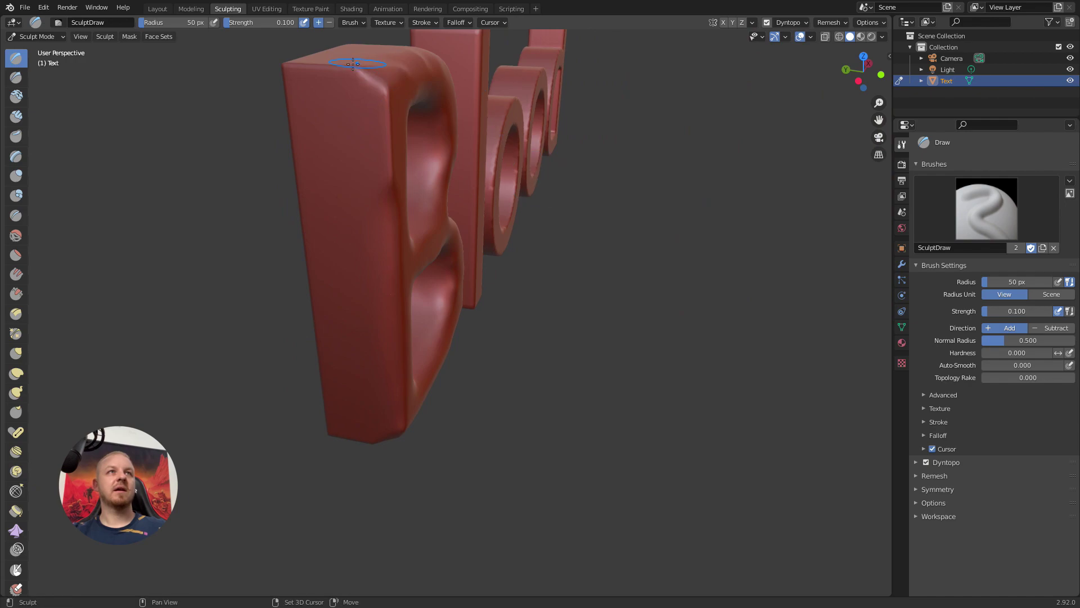
middle_click_drag(301, 241, 367, 273)
mouse_move(291, 135)
left_mouse_down("ctrl")
mouse_move(309, 446)
mouse_move(317, 377)
mouse_move(300, 133)
left_mouse_up("ctrl")
mouse_move(299, 133)
middle_mouse_down()
mouse_move(467, 482)
mouse_move(414, 347)
mouse_move(417, 375)
middle_mouse_up()
mouse_move(464, 201)
left_mouse_down("ctrl")
mouse_move(500, 253)
mouse_move(487, 222)
mouse_move(475, 295)
left_mouse_up("ctrl")
mouse_move(478, 309)
middle_mouse_down()
mouse_move(529, 349)
mouse_move(441, 338)
middle_mouse_up()
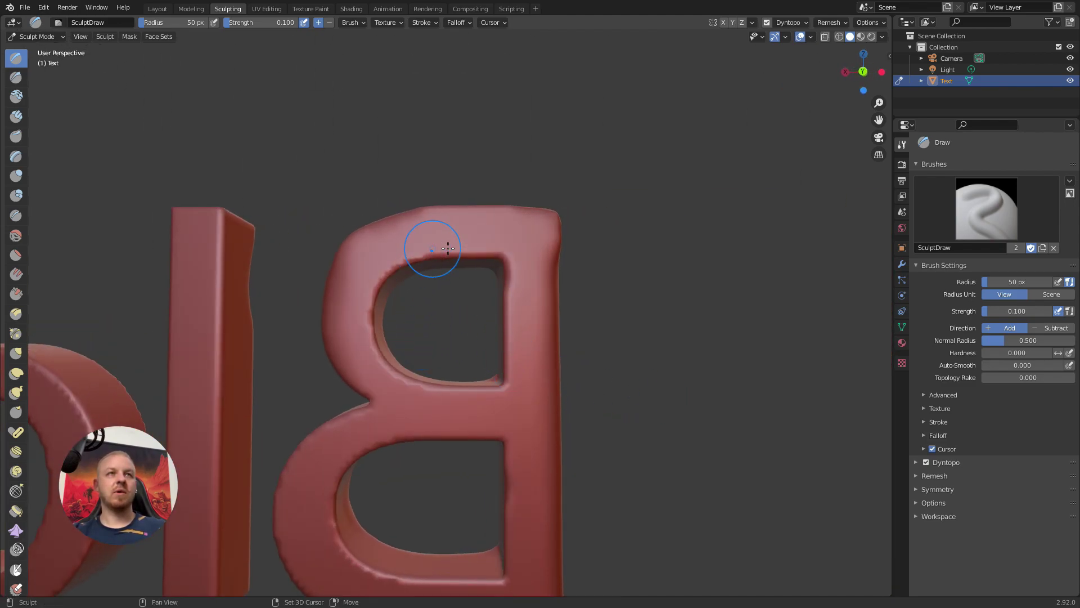
Step: Build up rounded forms with Draw strokes on the back face of the B, around both of its holes
mouse_move(447, 248)
left_mouse_down("shift")
mouse_move(415, 248)
mouse_move(364, 321)
mouse_move(505, 390)
mouse_move(504, 238)
left_mouse_up("shift")
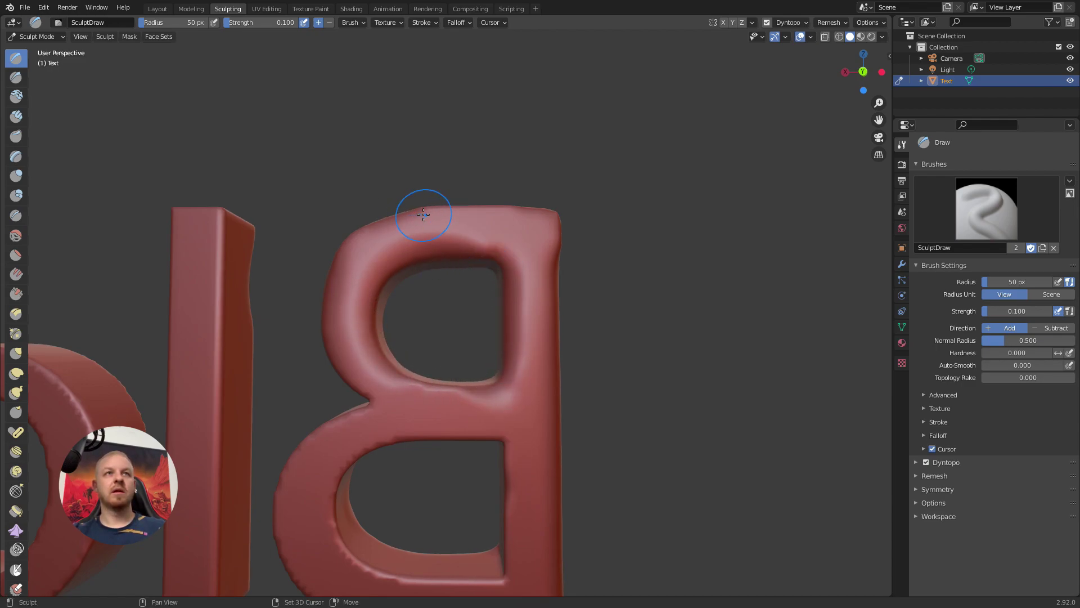
left_click_drag(423, 214, 469, 211)
mouse_move(395, 440)
left_mouse_down("shift")
mouse_move(313, 525)
mouse_move(356, 397)
mouse_move(295, 476)
left_mouse_up("shift")
middle_click_drag(444, 465, 509, 256, "shift")
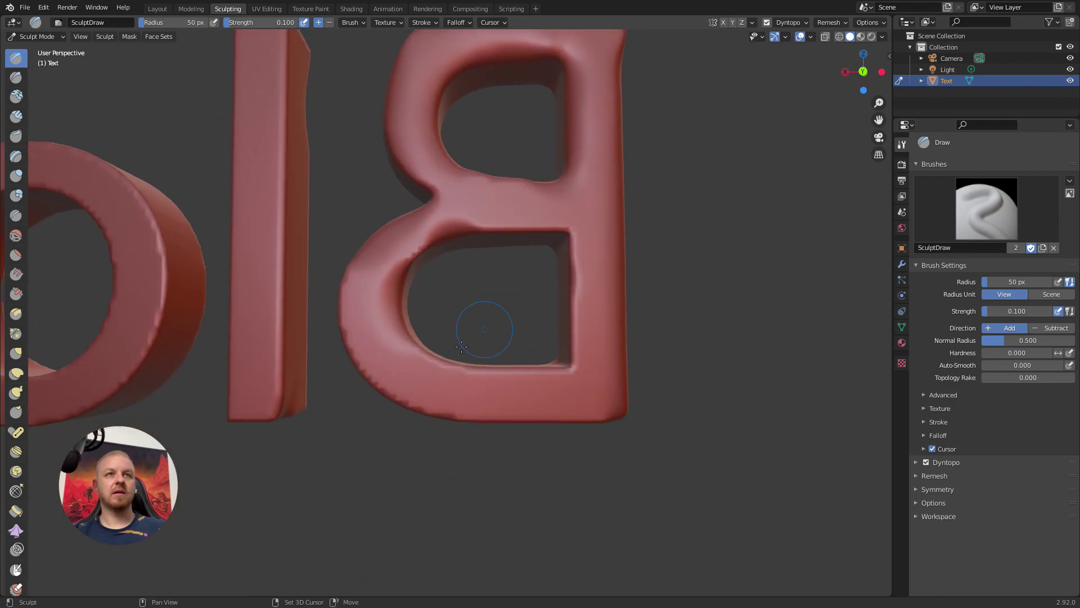
mouse_move(430, 343)
left_mouse_down("shift")
mouse_move(417, 354)
mouse_move(593, 380)
mouse_move(543, 426)
mouse_move(369, 366)
mouse_move(369, 248)
left_mouse_up("shift")
mouse_move(369, 248)
middle_mouse_down()
mouse_move(645, 333)
mouse_move(582, 384)
middle_mouse_up()
left_click_drag(442, 182, 455, 97, "shift")
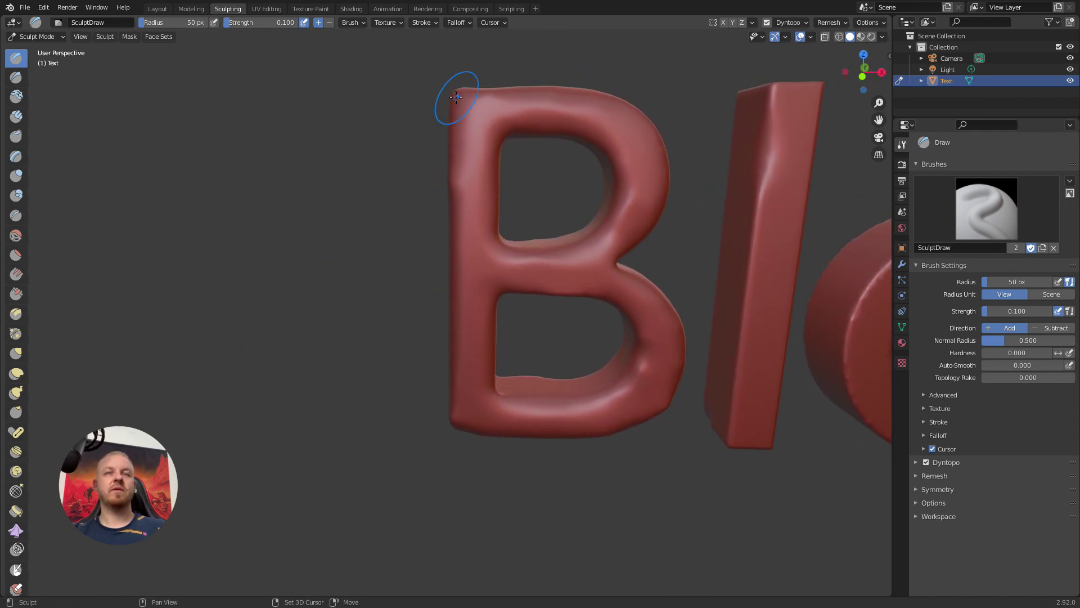
Step: Switch to the Snake Hook brush and show the text in front orthographic view
left_click(807, 24)
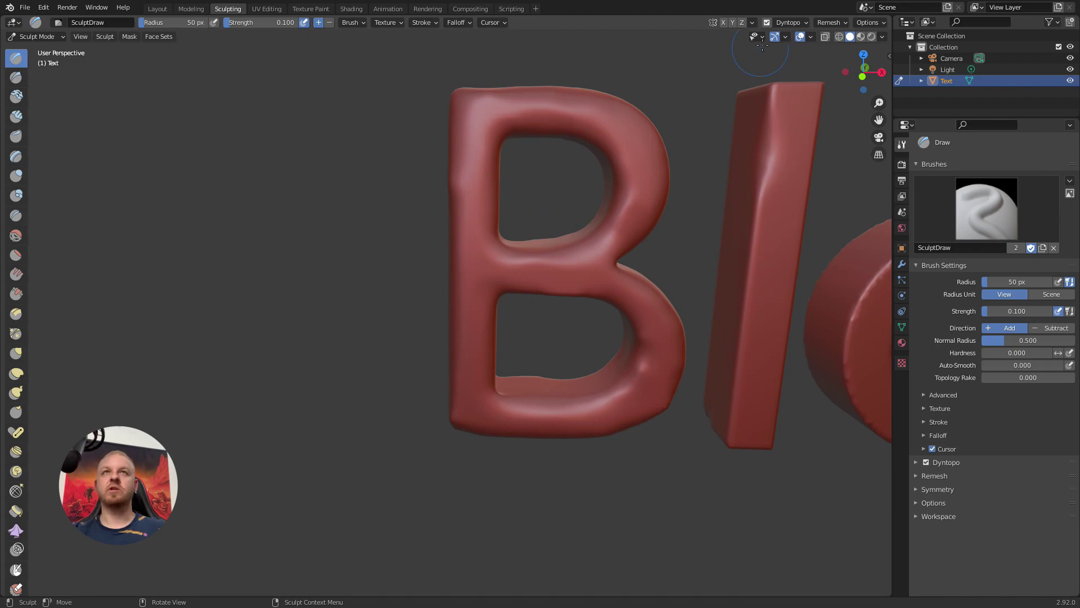
left_click(792, 26)
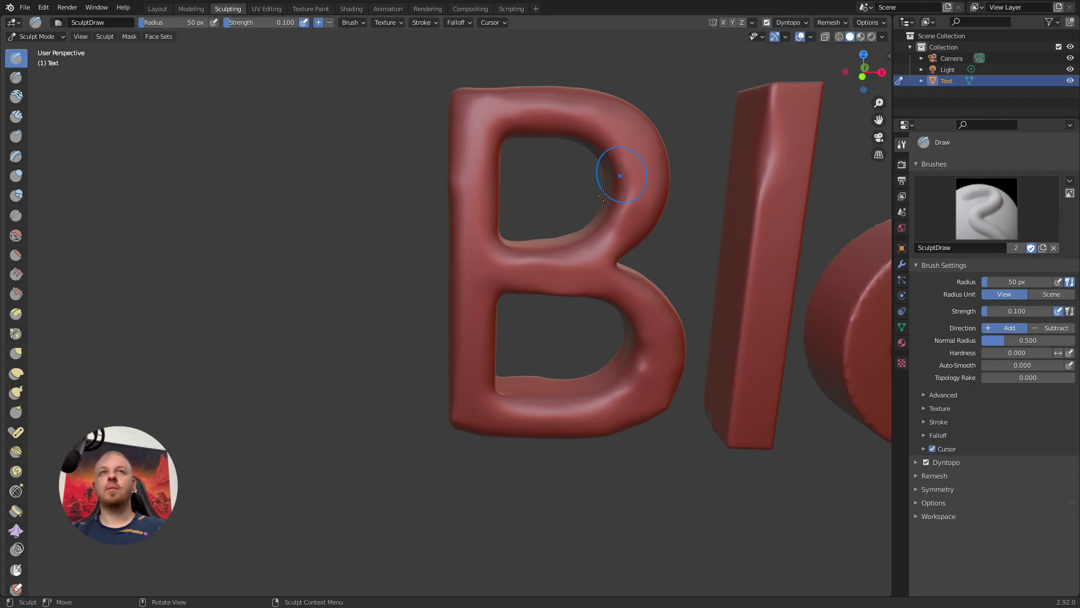
middle_click_drag(601, 284, 500, 246, "shift")
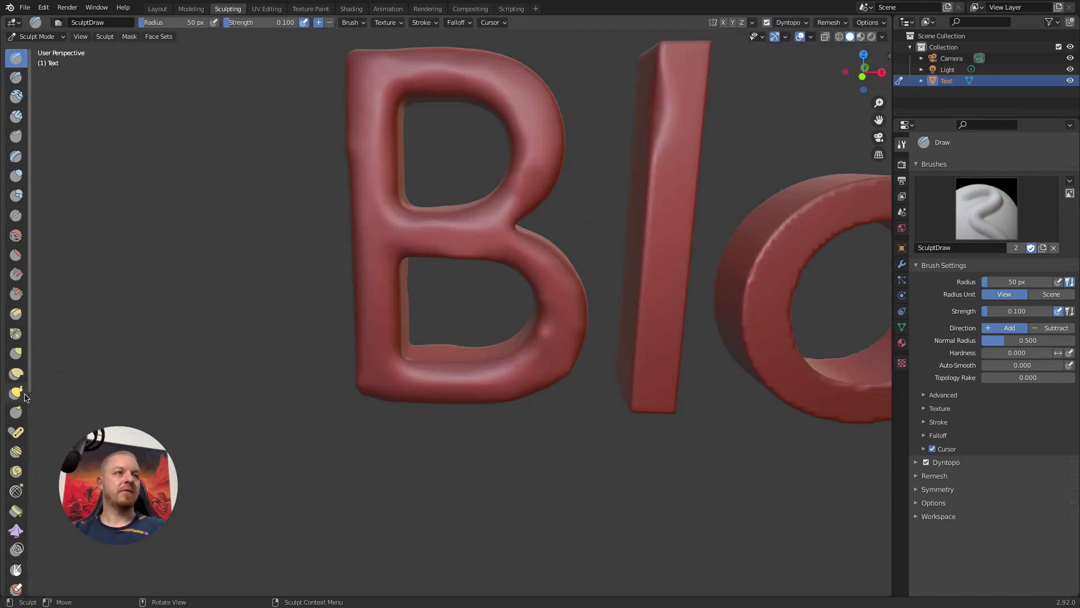
left_click(26, 398)
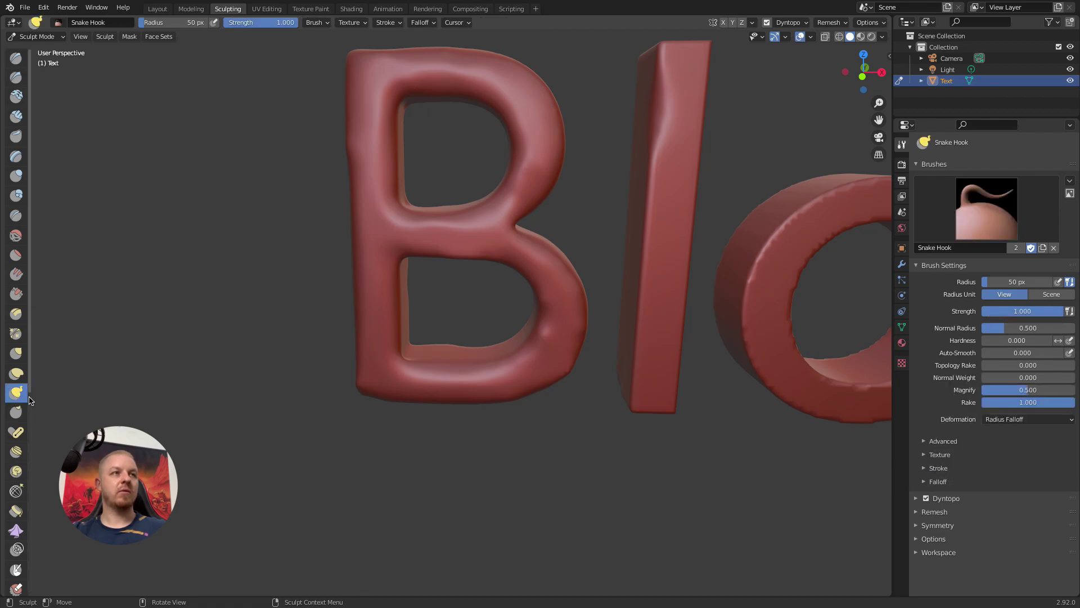
middle_click_drag(439, 392, 361, 446)
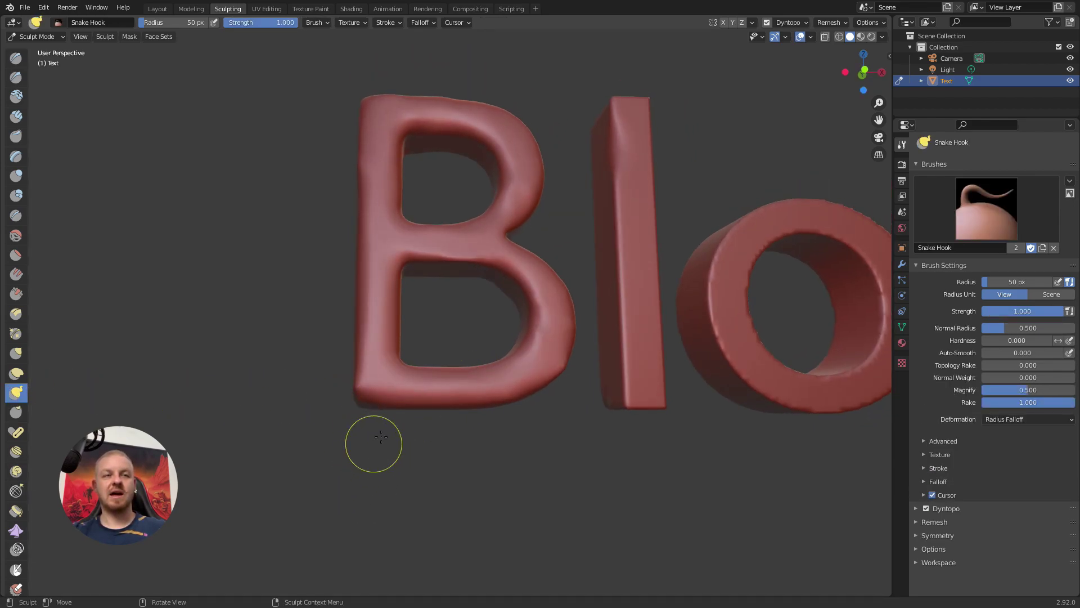
key("KP_1")
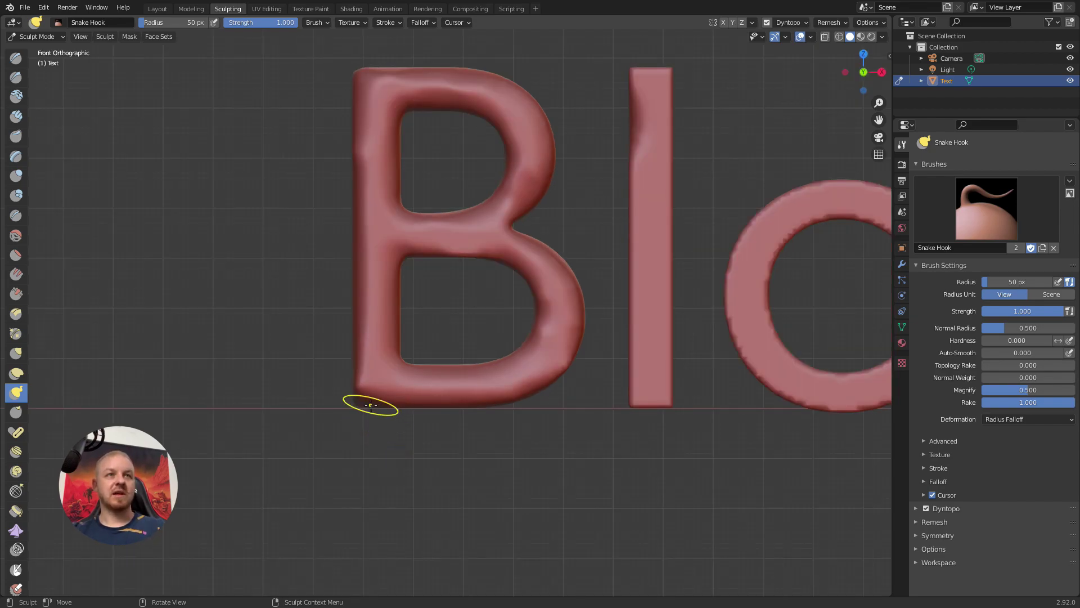
Step: Try pulling four thin drips from the B's bottom edge with Snake Hook at a 50 px radius, and undo them
left_click_drag(371, 404, 366, 466)
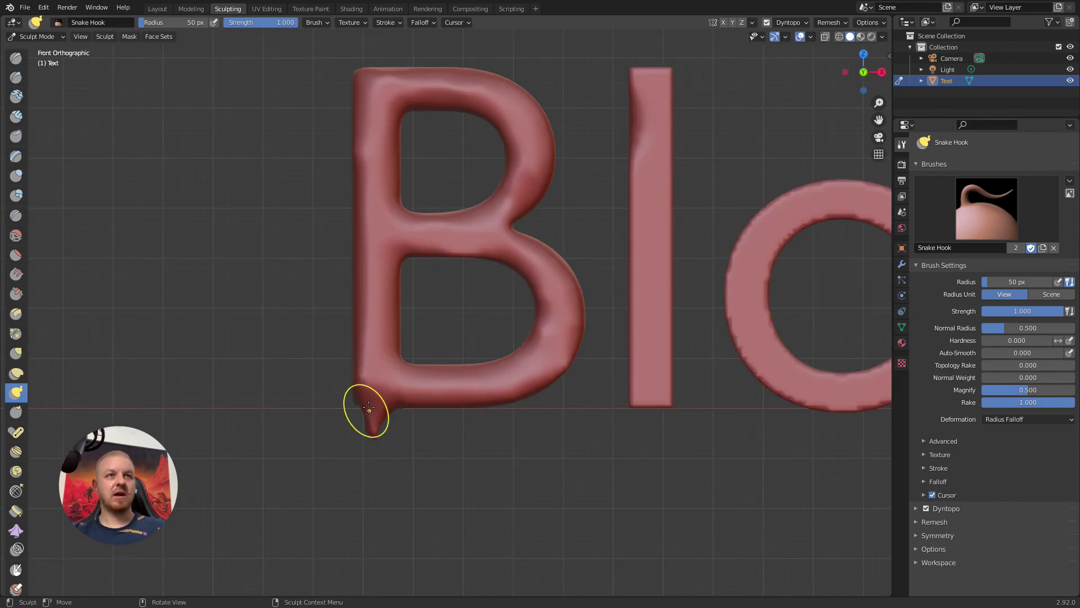
left_click_drag(422, 400, 425, 465)
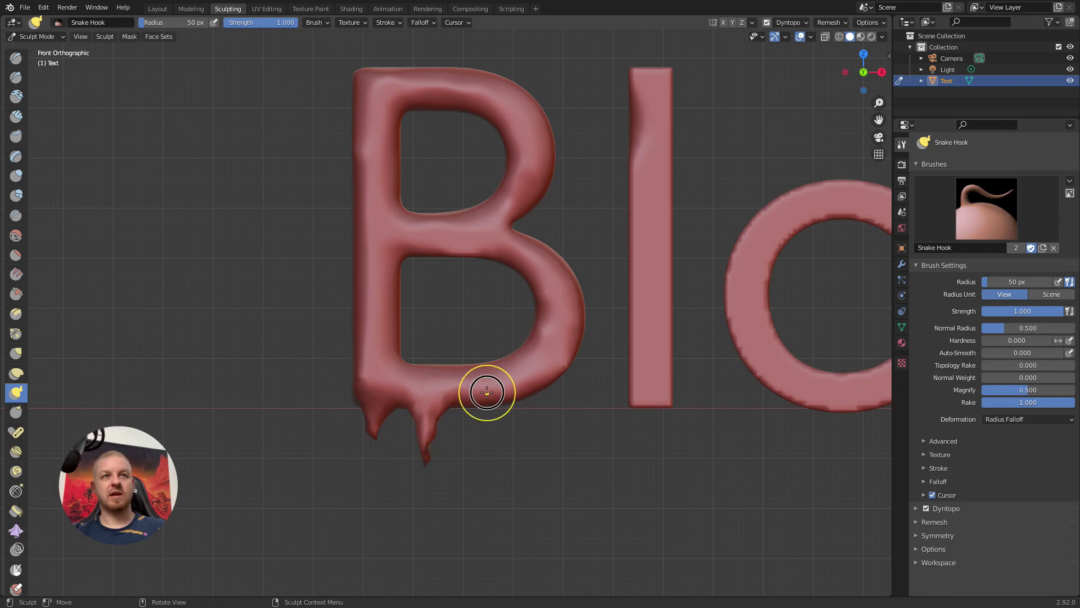
left_click_drag(482, 393, 489, 478)
left_click_drag(522, 396, 529, 458)
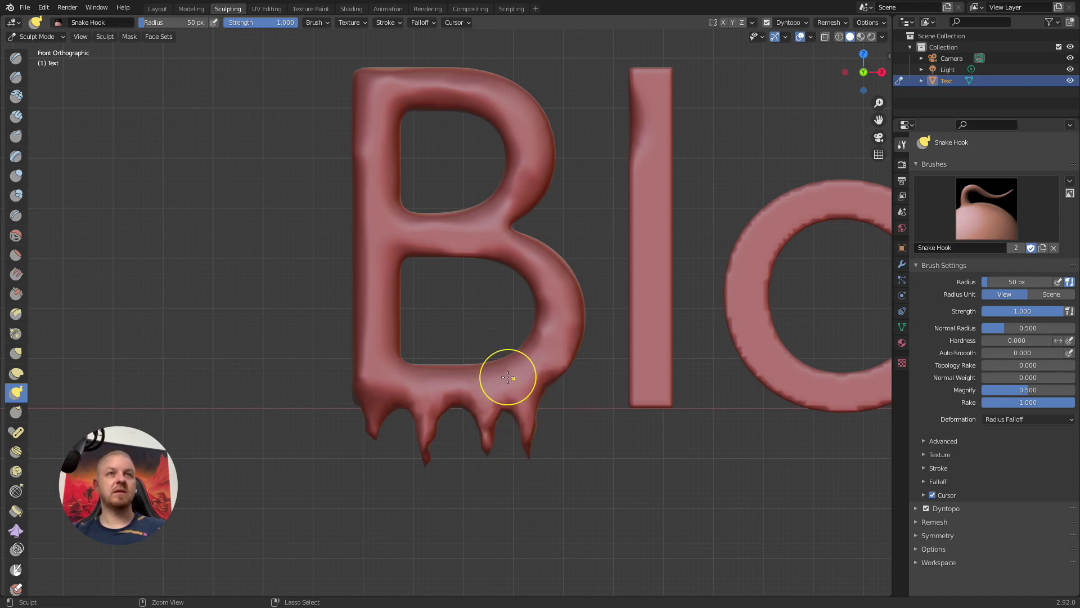
key("ctrl+z")
key("ctrl+z")
key("ctrl+z")
key("ctrl+z")
key("ctrl+z")
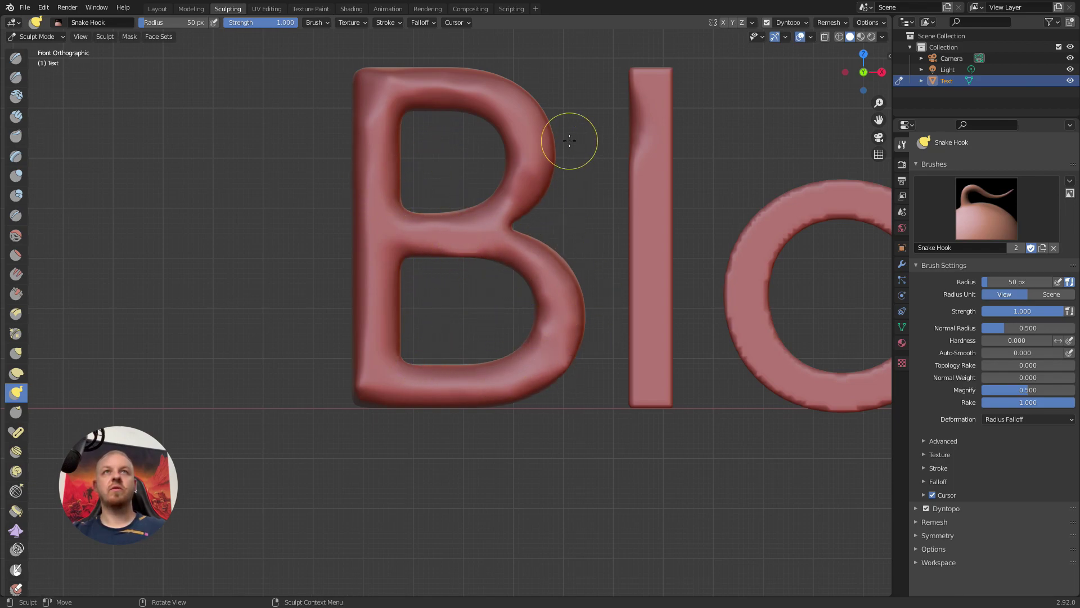
Step: Try pulling a single long drip down from the B's bottom edge at the 50 px radius, and undo it
left_click(789, 23)
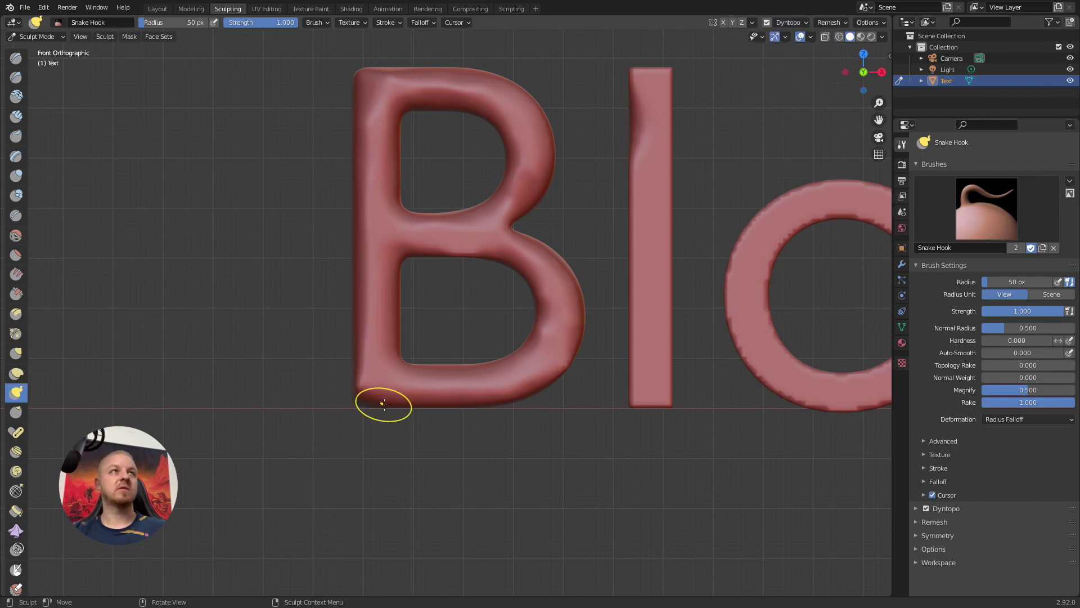
mouse_move(394, 396)
left_mouse_down()
mouse_move(394, 499)
mouse_move(373, 472)
mouse_move(388, 465)
left_mouse_up()
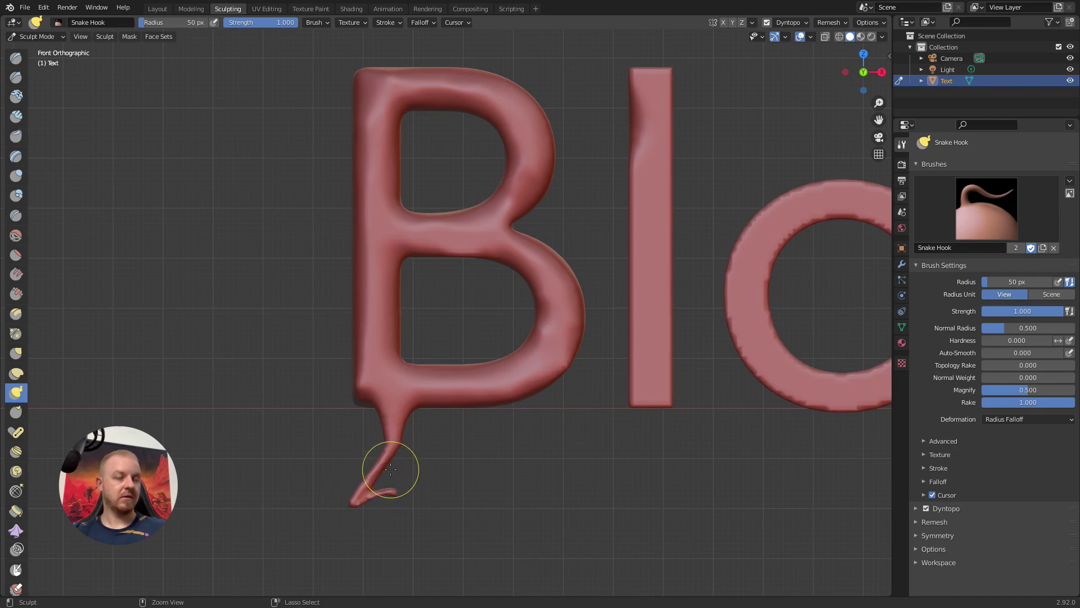
key("ctrl+z")
key("ctrl+z")
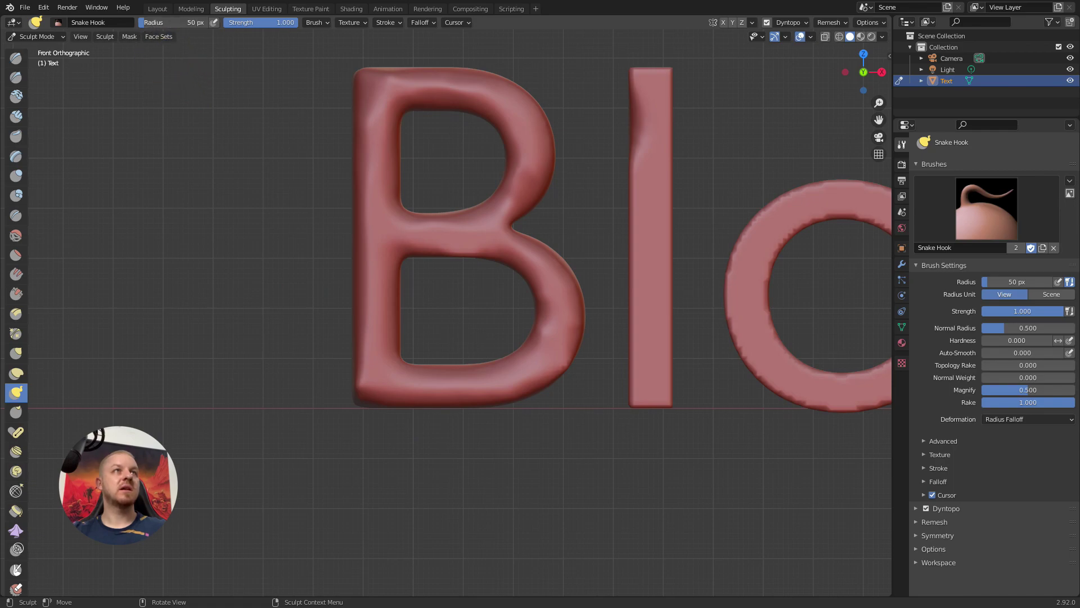
Step: Try wider Snake Hook drips below the B's stem at radii of 137 px and 113 px, and undo both
left_click_drag(163, 22, 166, 22)
mouse_move(384, 402)
left_mouse_down()
mouse_move(387, 444)
mouse_move(375, 436)
left_mouse_up()
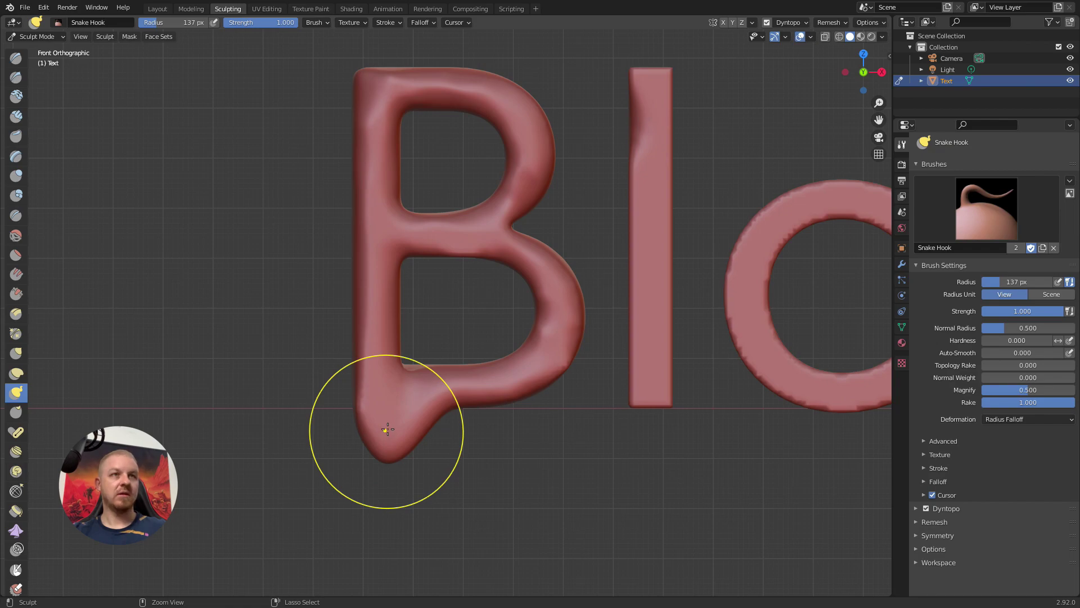
key("ctrl+z")
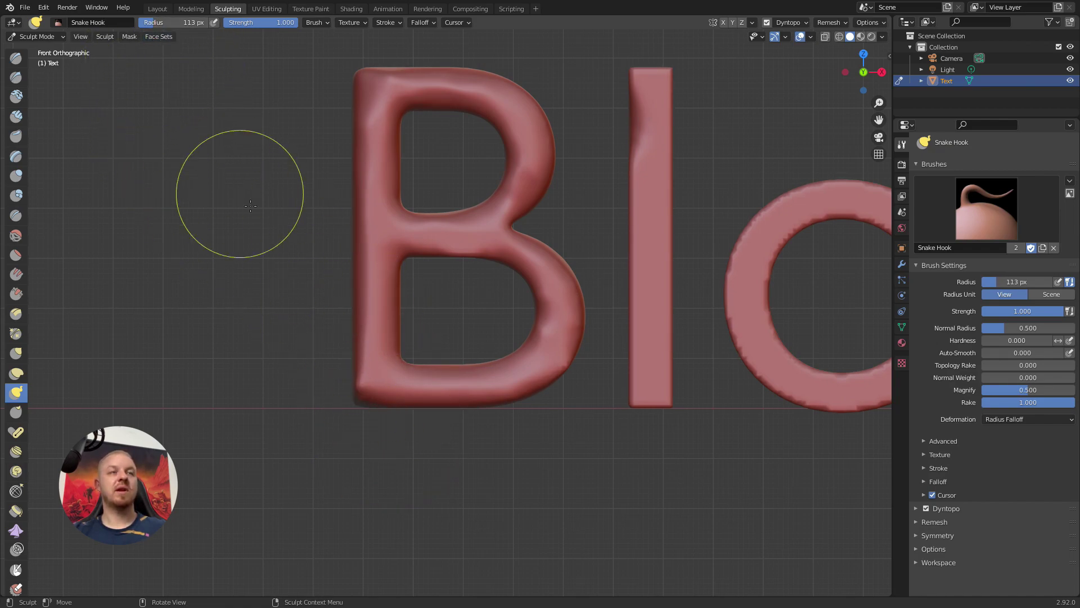
left_click_drag(393, 405, 401, 435)
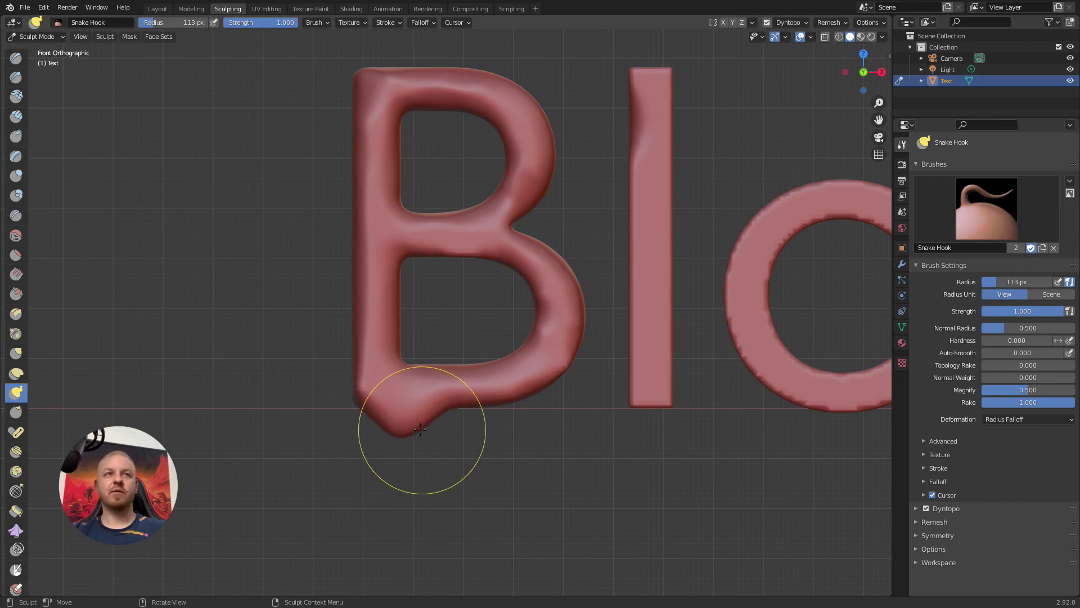
key("ctrl+z")
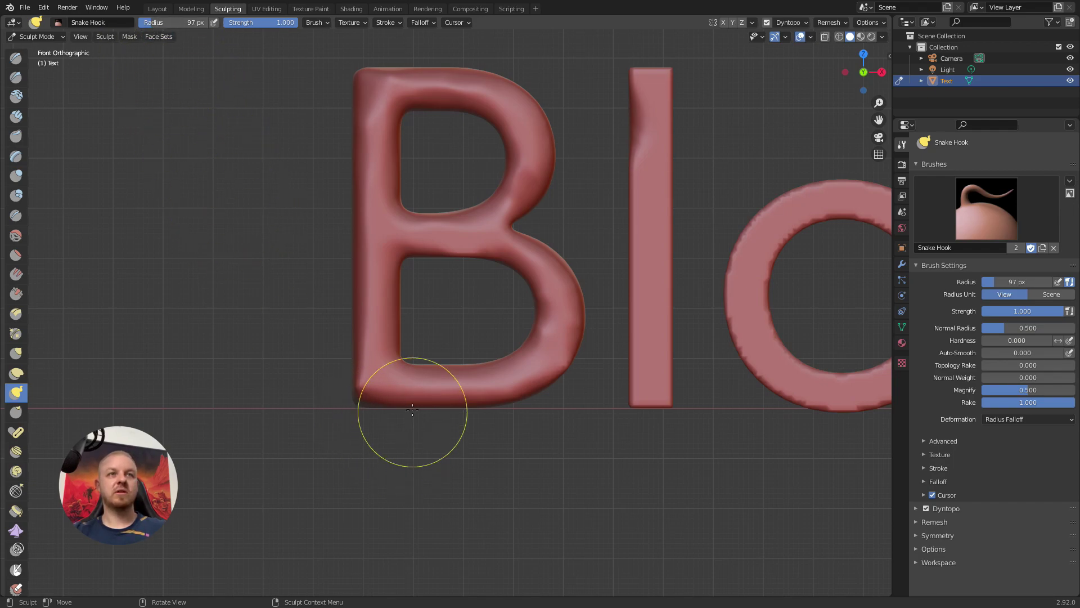
Step: Set the Snake Hook radius to 97 px and pull a bulbous drip from the B's bottom edge beside the stem, reshaping the stem's bottom corner
mouse_move(410, 406)
left_mouse_down()
mouse_move(415, 454)
mouse_move(394, 453)
mouse_move(438, 458)
mouse_move(397, 462)
mouse_move(422, 482)
mouse_move(446, 441)
mouse_move(366, 433)
mouse_move(381, 415)
mouse_move(465, 429)
mouse_move(446, 410)
mouse_move(458, 458)
mouse_move(469, 433)
left_mouse_up()
left_click(379, 466)
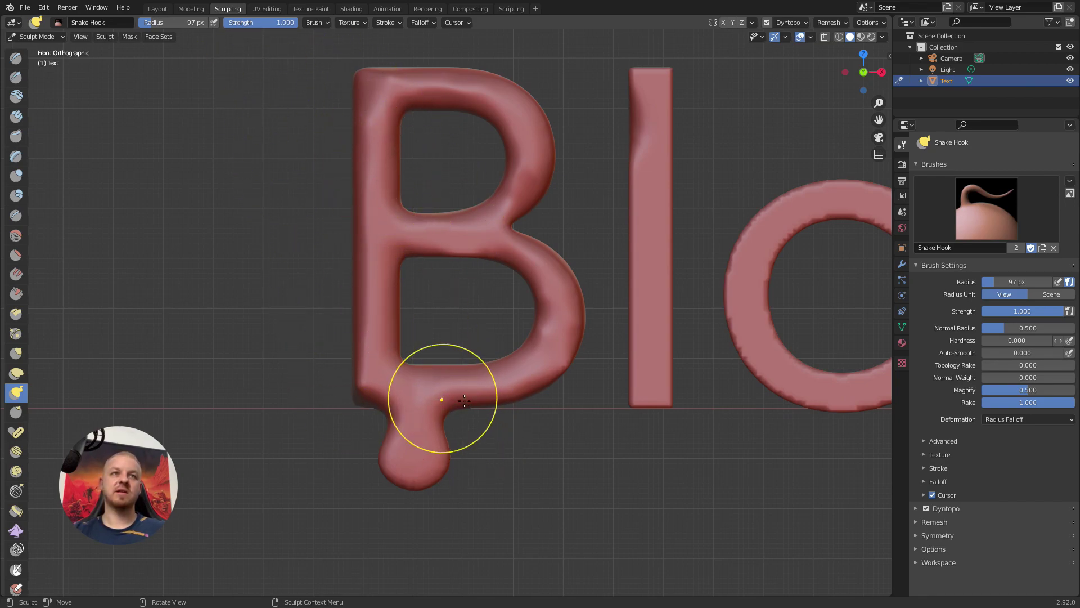
mouse_move(416, 484)
left_mouse_down()
mouse_move(400, 489)
mouse_move(430, 487)
left_mouse_up()
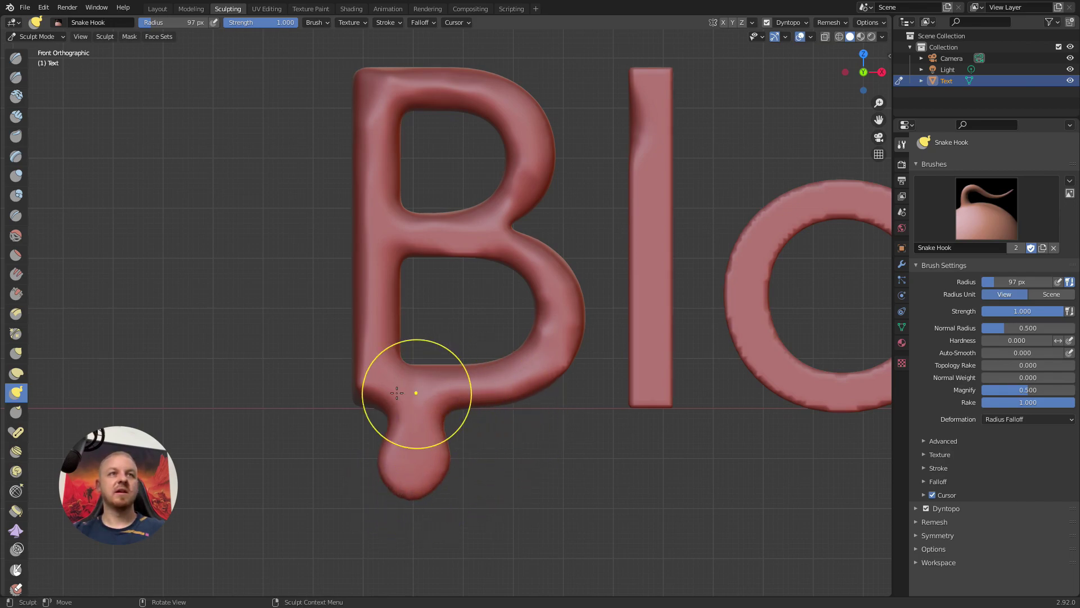
left_click_drag(361, 402, 360, 400)
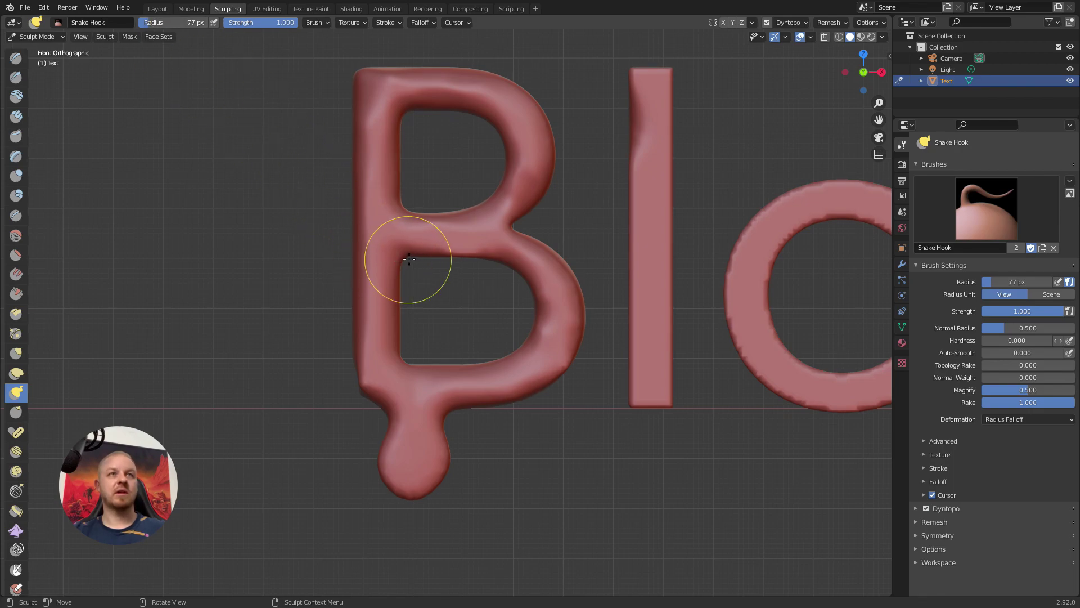
Step: Set the Snake Hook radius to 77 px, pull a drip from the B's crossbar into the lower hole, and distort the upper bowl and hole
mouse_move(441, 258)
left_mouse_down()
mouse_move(444, 282)
mouse_move(432, 293)
mouse_move(446, 284)
left_mouse_up()
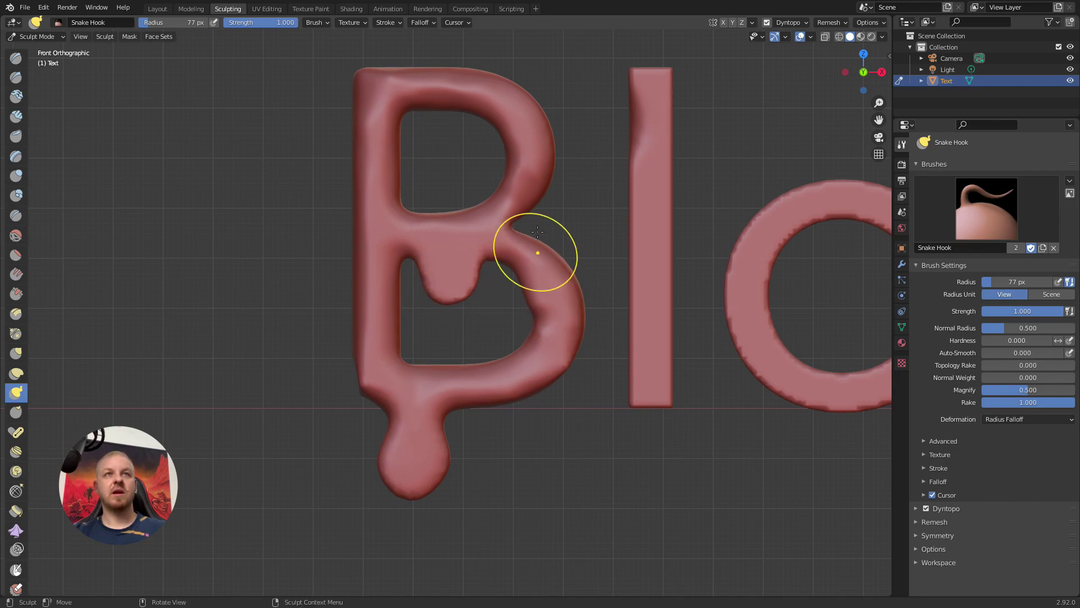
mouse_move(515, 217)
left_mouse_down()
mouse_move(533, 217)
mouse_move(550, 174)
mouse_move(537, 146)
left_mouse_up()
mouse_move(491, 107)
left_mouse_down()
mouse_move(482, 133)
mouse_move(450, 132)
mouse_move(443, 102)
mouse_move(427, 125)
mouse_move(400, 120)
mouse_move(409, 155)
left_mouse_up()
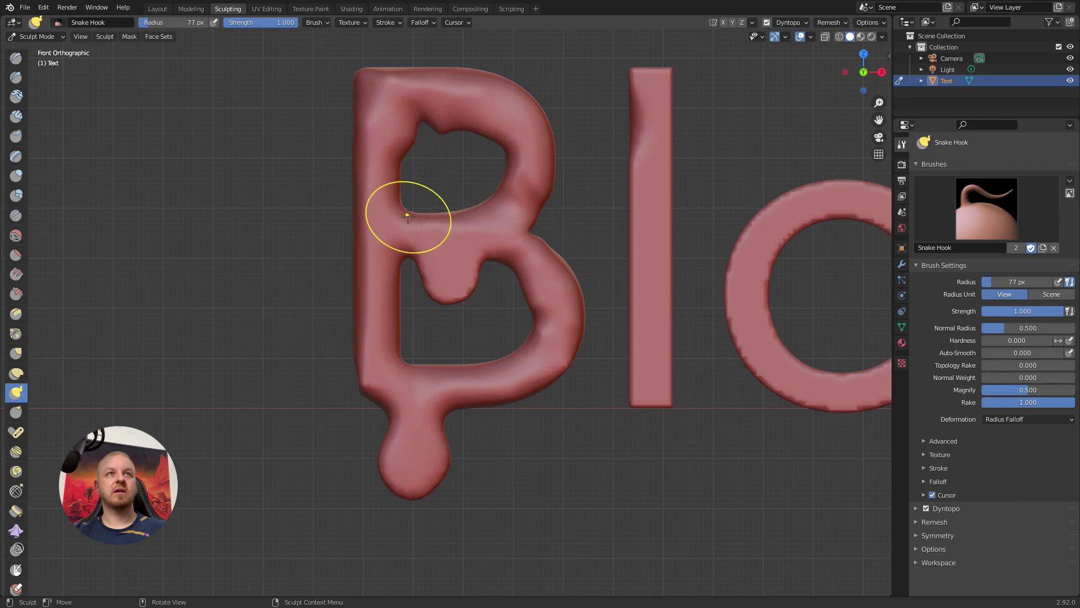
left_click_drag(405, 210, 418, 216)
Step: Pull sagging bulges along the B's stem, a short drip under its lower bowl, and irregular contours around its holes with Snake Hook
left_click_drag(354, 155, 346, 218)
left_click_drag(364, 297, 355, 335)
left_click_drag(533, 381, 530, 425)
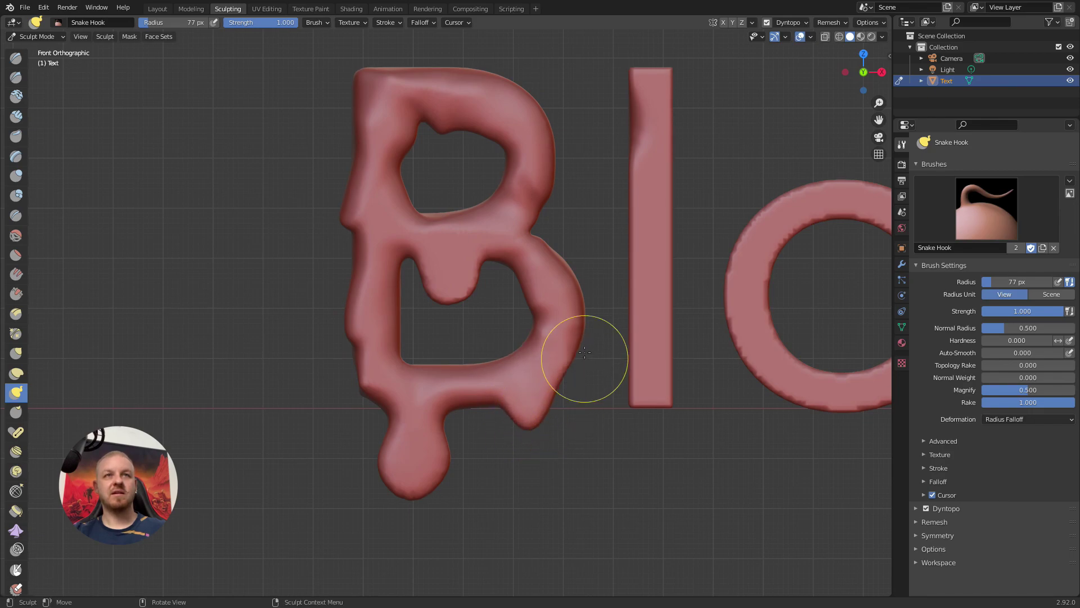
left_click_drag(580, 347, 572, 368)
left_click_drag(533, 338, 526, 341)
mouse_move(476, 374)
left_mouse_down()
mouse_move(422, 375)
mouse_move(407, 362)
mouse_move(375, 384)
mouse_move(427, 355)
mouse_move(508, 349)
left_mouse_up()
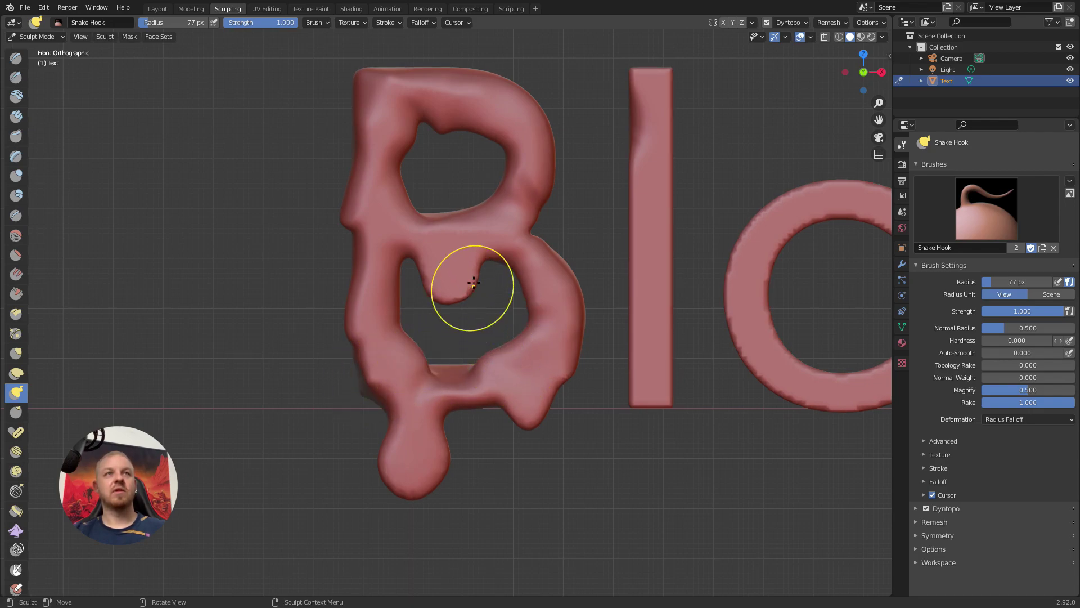
left_click_drag(489, 131, 482, 133)
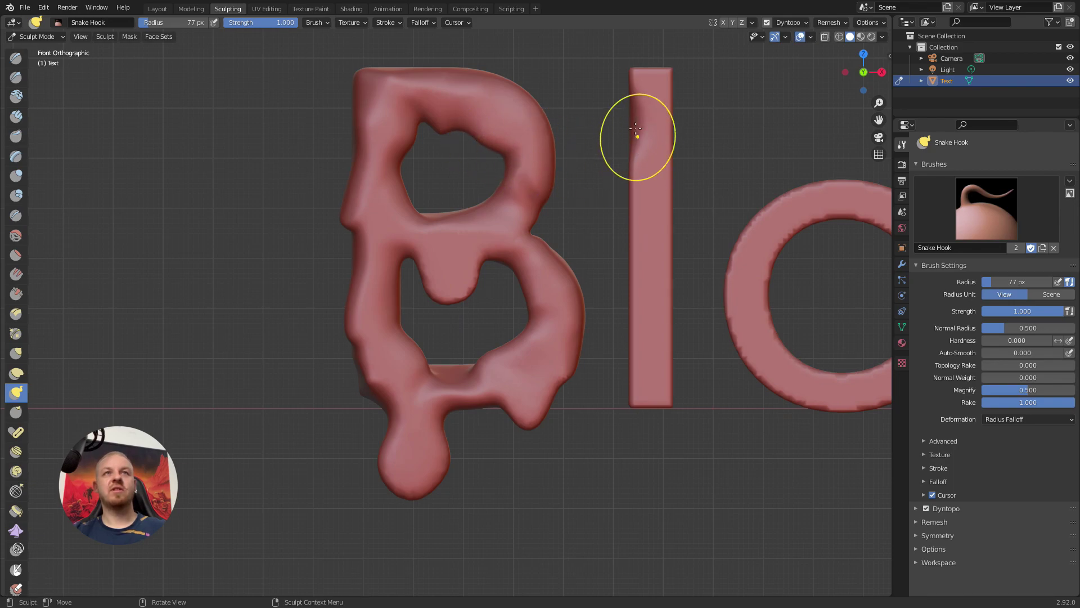
Step: Deform both long edges and the base of the letter l into wavy, sagging contours with Snake Hook
mouse_move(636, 137)
left_mouse_down()
mouse_move(632, 103)
mouse_move(621, 119)
mouse_move(634, 162)
mouse_move(619, 210)
mouse_move(643, 280)
mouse_move(621, 315)
mouse_move(627, 373)
mouse_move(673, 442)
left_mouse_up()
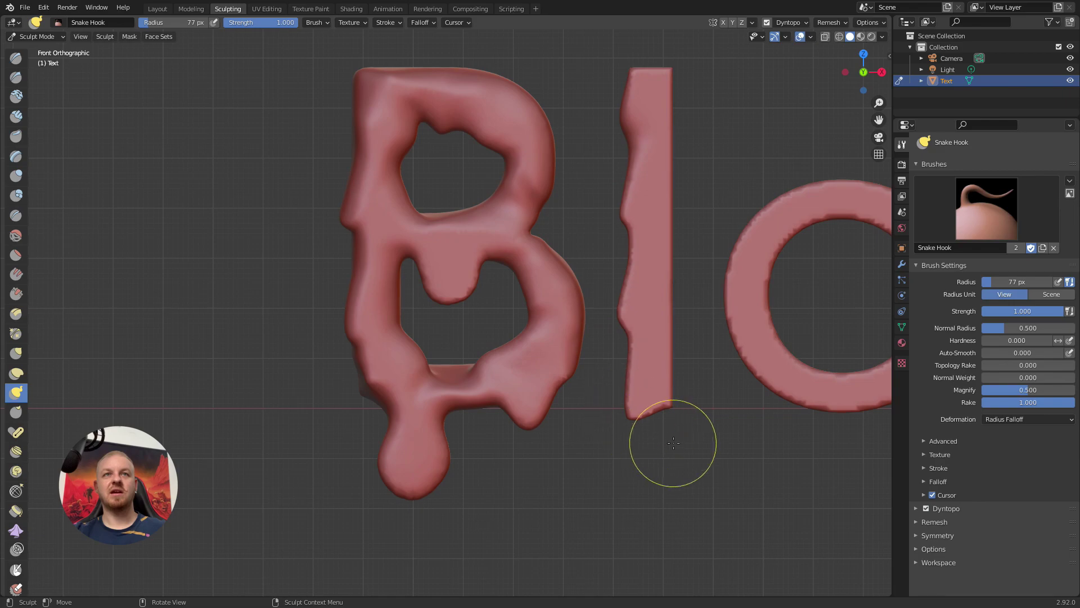
left_click_drag(665, 400, 673, 411)
left_click_drag(667, 299, 673, 320)
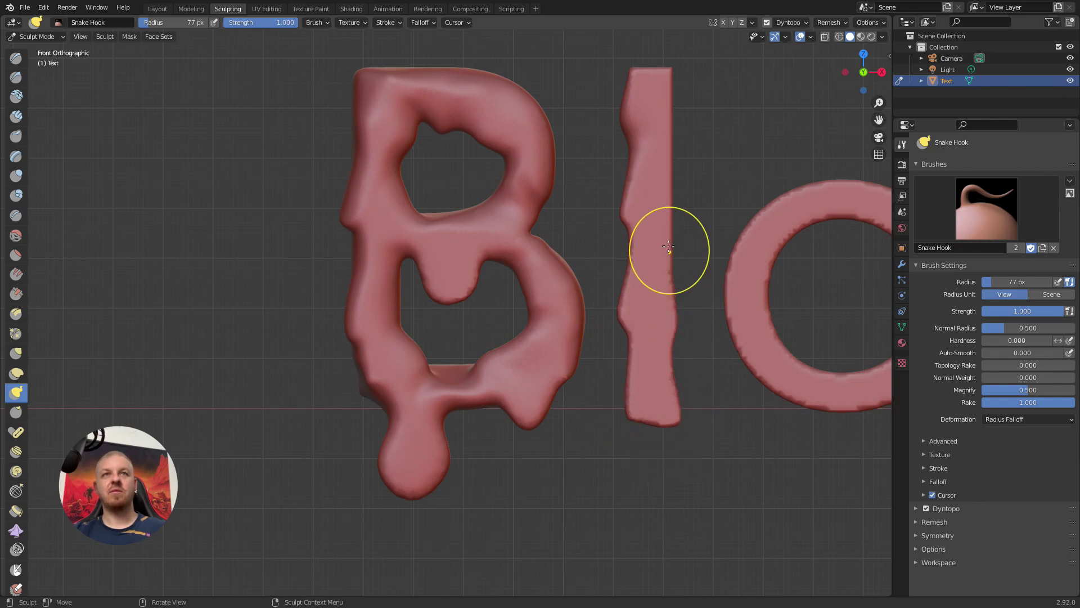
mouse_move(668, 203)
left_mouse_down()
mouse_move(668, 104)
mouse_move(678, 124)
left_mouse_up()
Step: Deform the first letter o with Snake Hook, giving it an irregular hole and a sagging drip under its lower edge
middle_click_drag(701, 174, 477, 164, "shift")
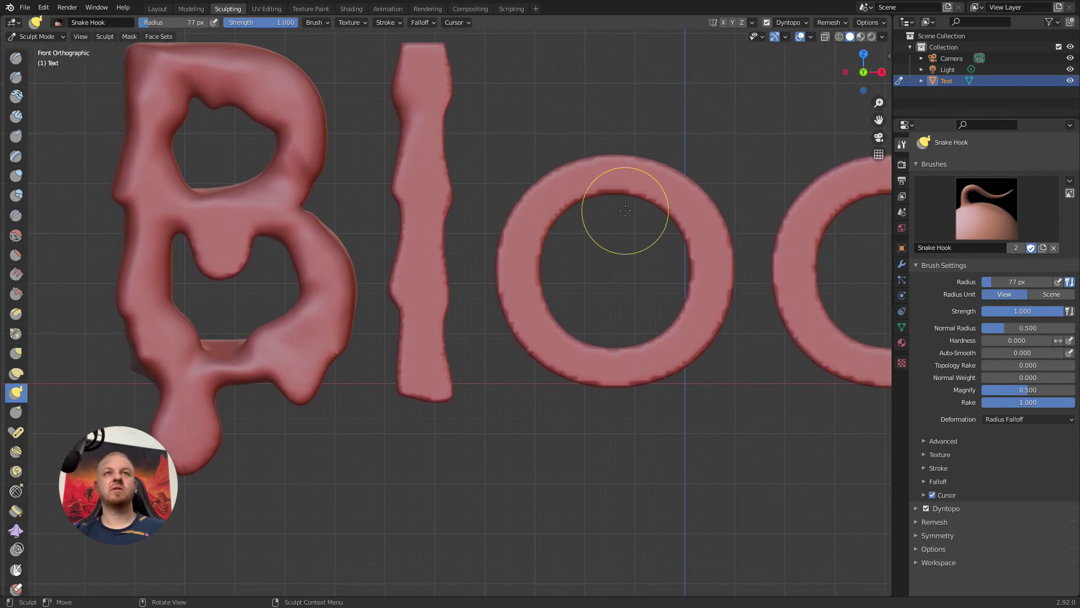
scroll(602, 258, "down", 2)
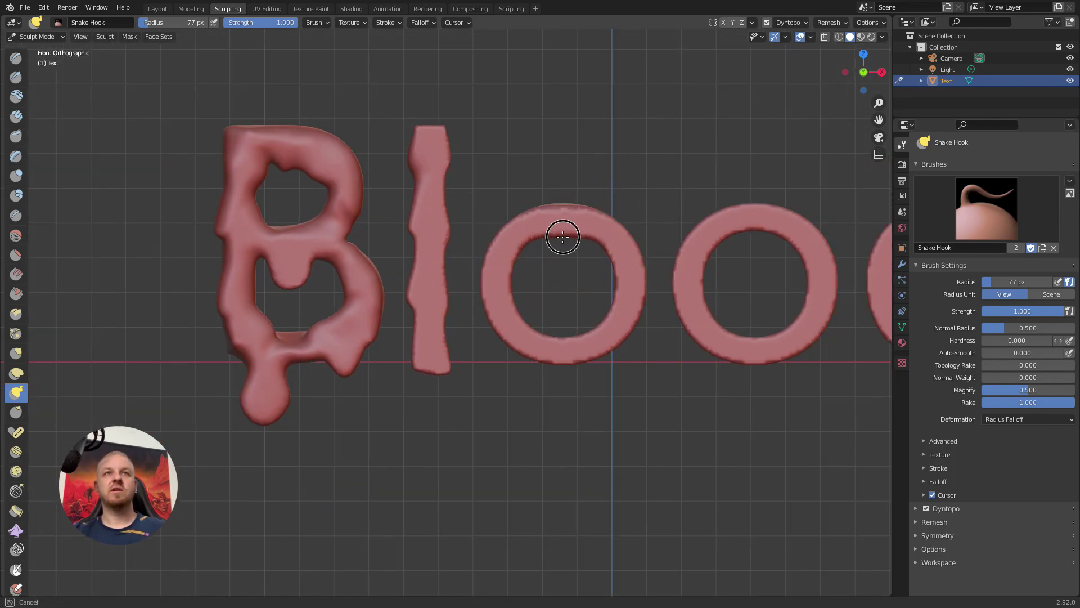
mouse_move(537, 235)
left_mouse_down()
mouse_move(546, 251)
mouse_move(505, 289)
mouse_move(516, 364)
left_mouse_up()
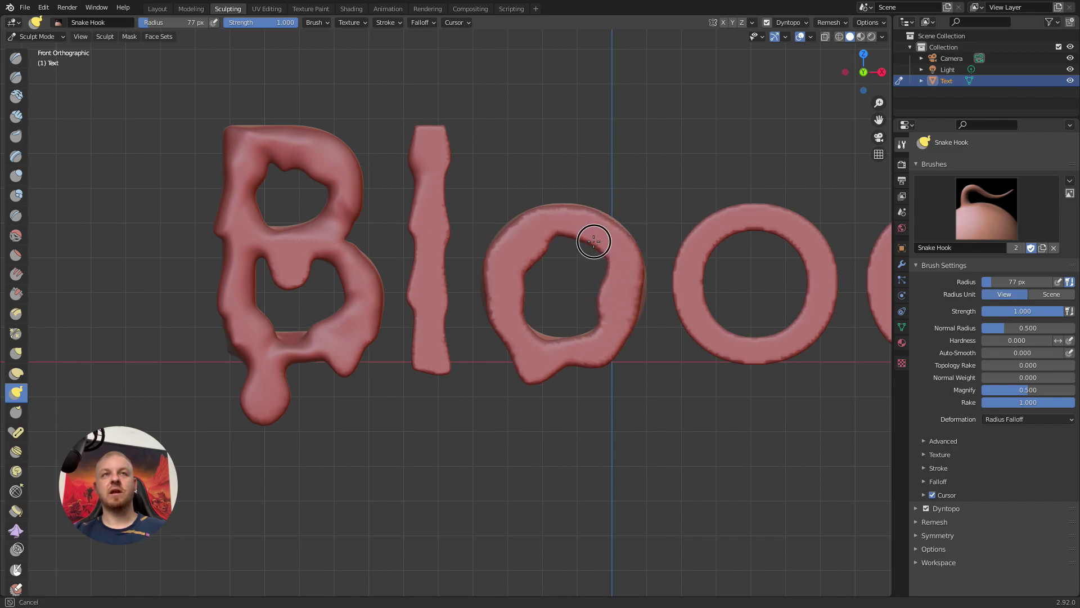
Step: Pull wavy, sagging contours and pointed lower drips into the second o and the d with Snake Hook, touching up the first o's edges
middle_click_drag(626, 286, 491, 279, "shift")
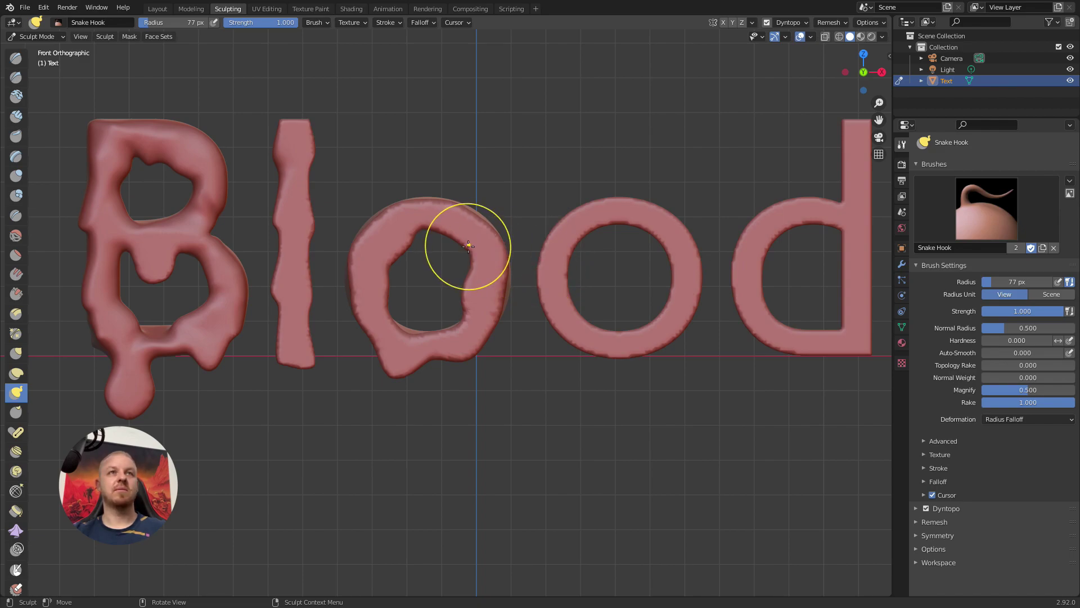
left_click_drag(551, 276, 574, 278)
left_click_drag(680, 221, 654, 248)
left_click_drag(568, 218, 585, 233)
left_click_drag(365, 225, 376, 234)
left_click_drag(503, 298, 492, 298)
mouse_move(626, 350)
left_mouse_down()
mouse_move(628, 362)
mouse_move(827, 320)
mouse_move(774, 352)
mouse_move(861, 356)
mouse_move(784, 233)
left_mouse_up()
mouse_move(784, 233)
middle_mouse_down()
mouse_move(718, 173)
mouse_move(578, 234)
mouse_move(667, 366)
mouse_move(576, 219)
mouse_move(492, 265)
mouse_move(506, 331)
mouse_move(510, 294)
middle_mouse_up()
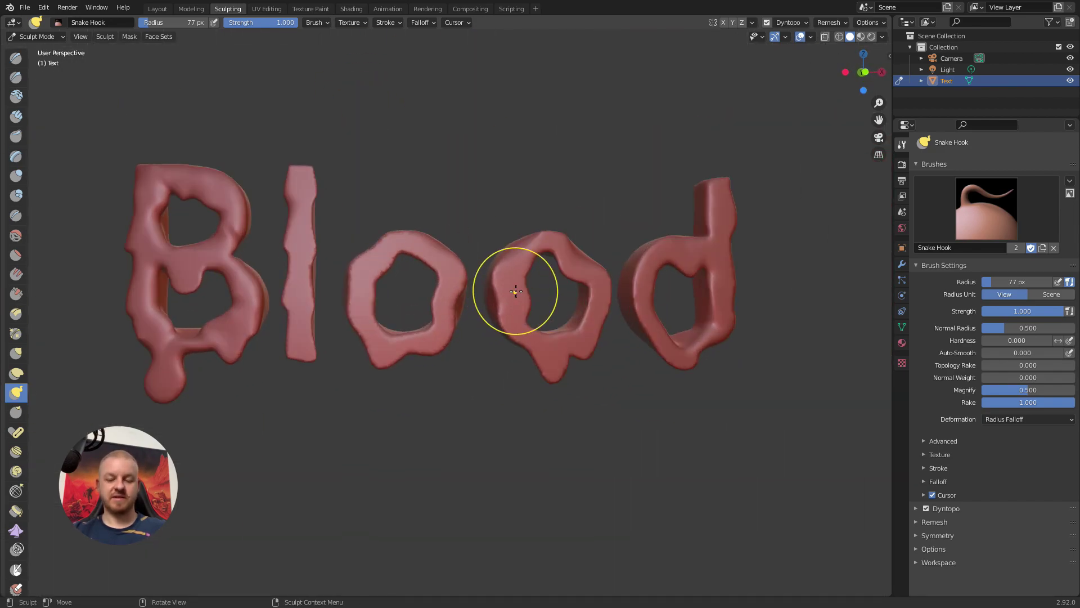
Step: Reshape the upper corners of the B and the l, and the outer contour of the first o, with the Grab brush in front view
key("KP_1")
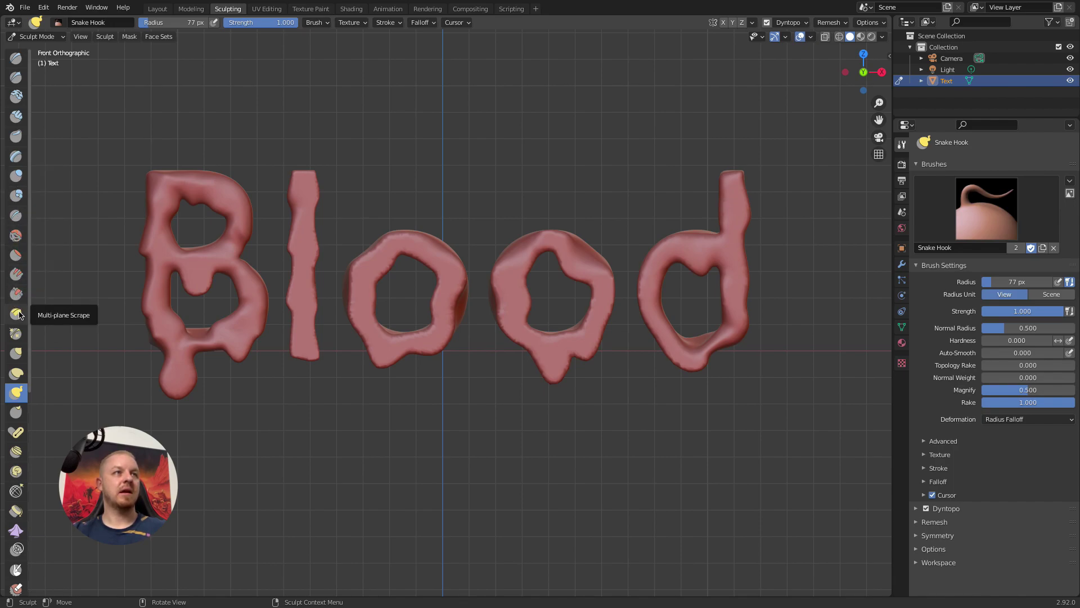
left_click(17, 355)
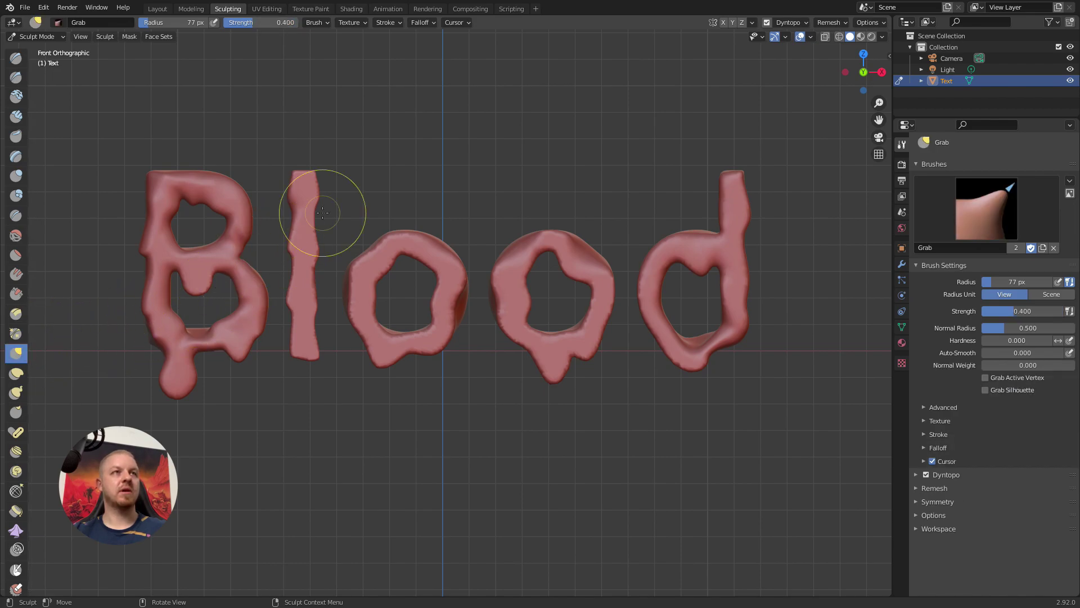
left_click_drag(230, 179, 221, 184)
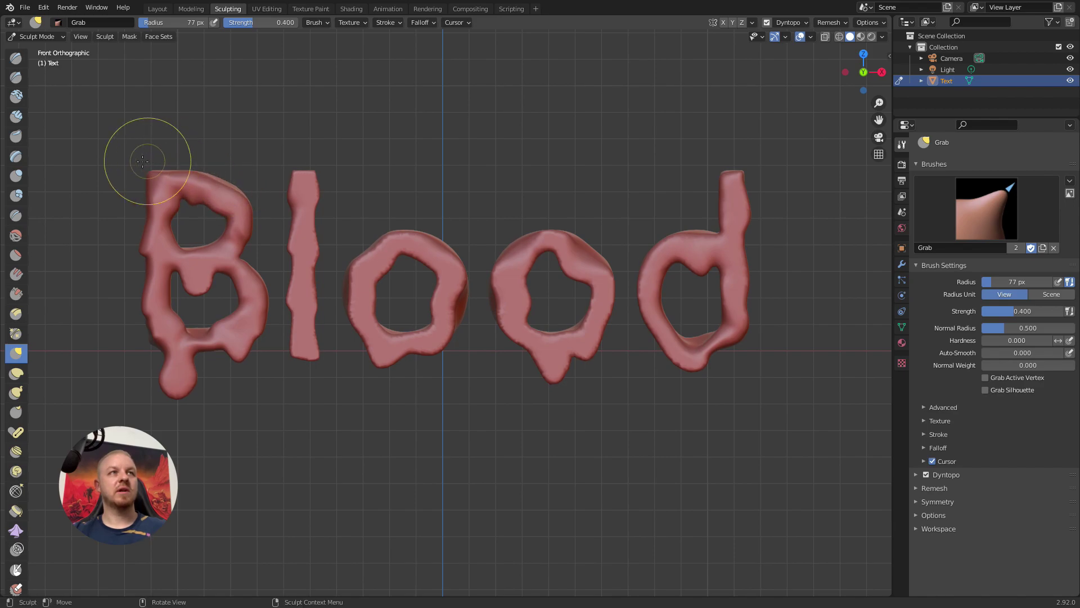
left_click_drag(146, 169, 155, 172)
left_click_drag(154, 172, 155, 178)
left_click_drag(289, 170, 303, 177)
mouse_move(401, 233)
left_mouse_down()
mouse_move(432, 261)
mouse_move(445, 245)
left_mouse_up()
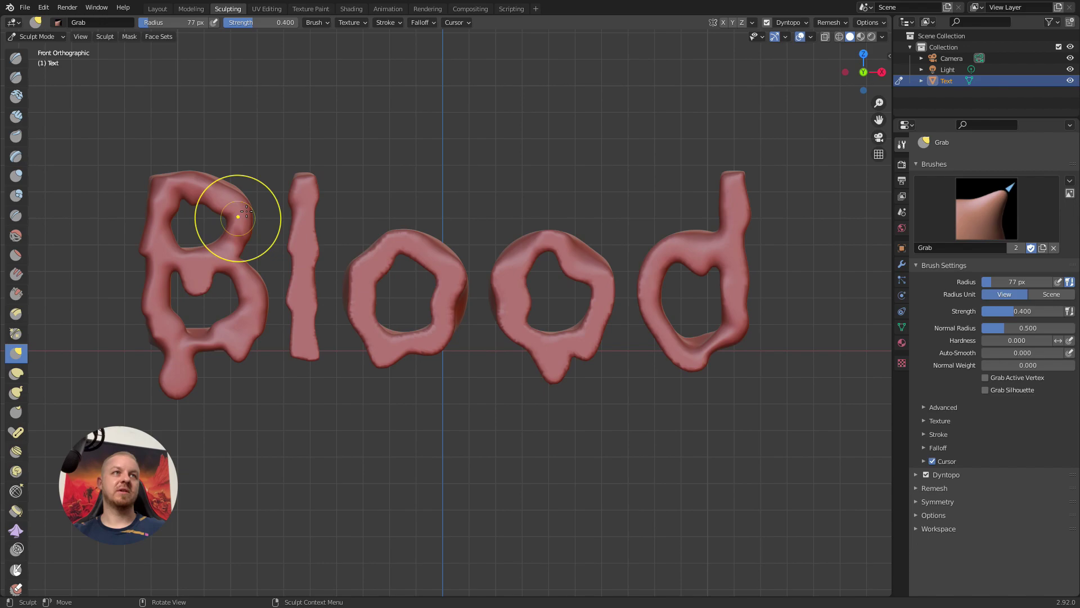
left_click_drag(247, 212, 265, 238)
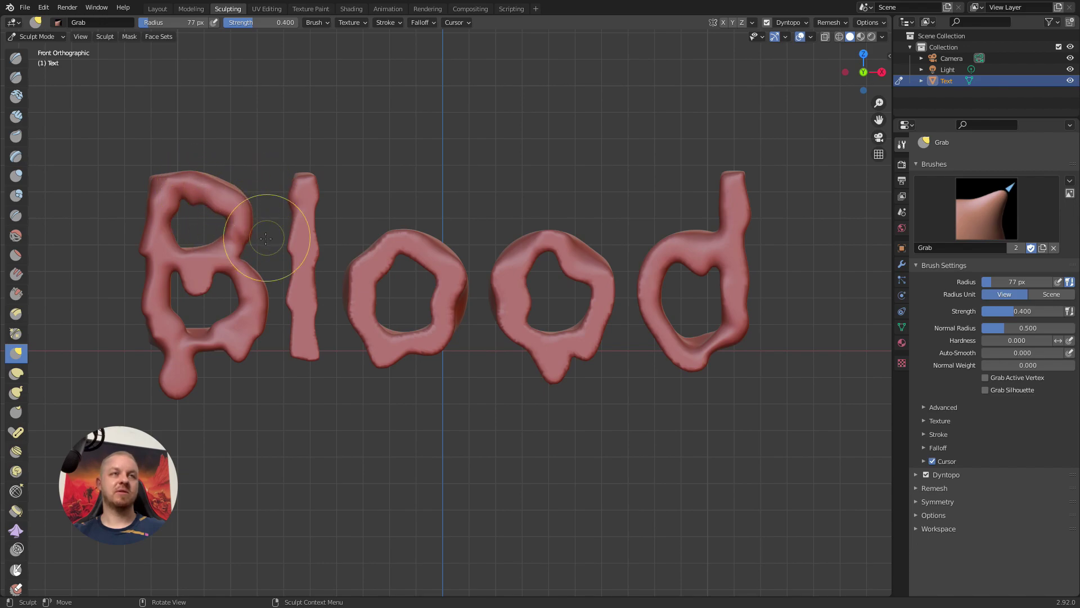
Step: Set the Clay brush to radius 41 px and strength 0.152, and build rounded volume along the front of the l
left_click(805, 23)
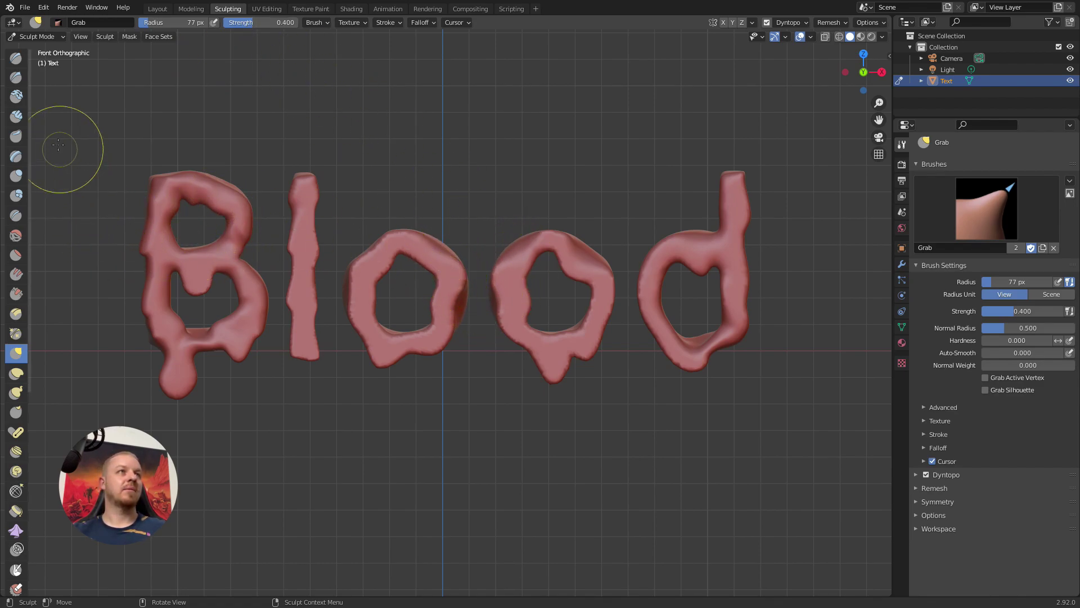
left_click(16, 97)
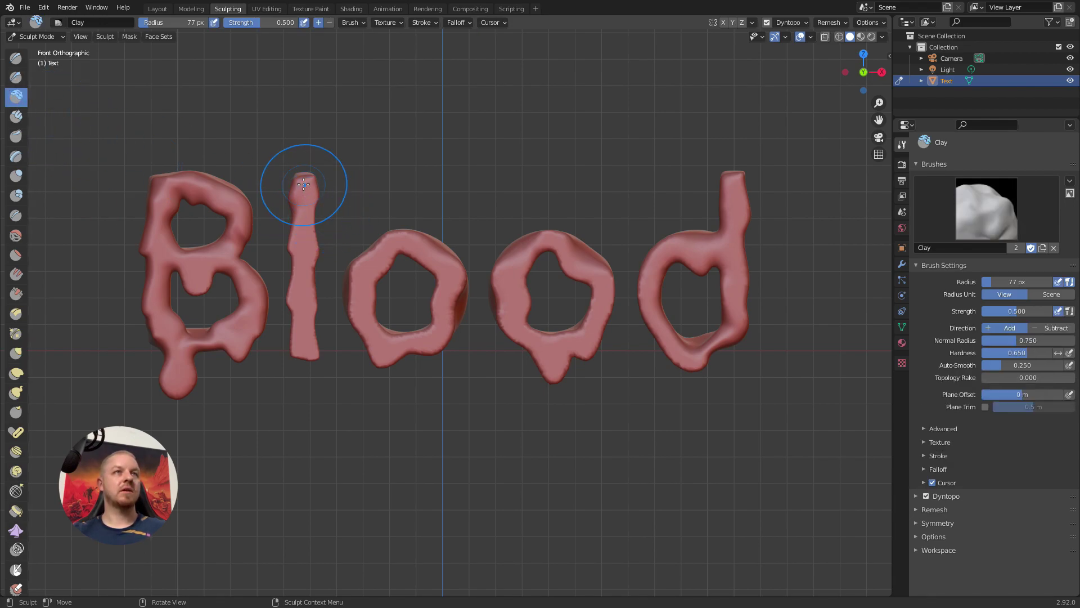
left_click_drag(306, 188, 309, 231)
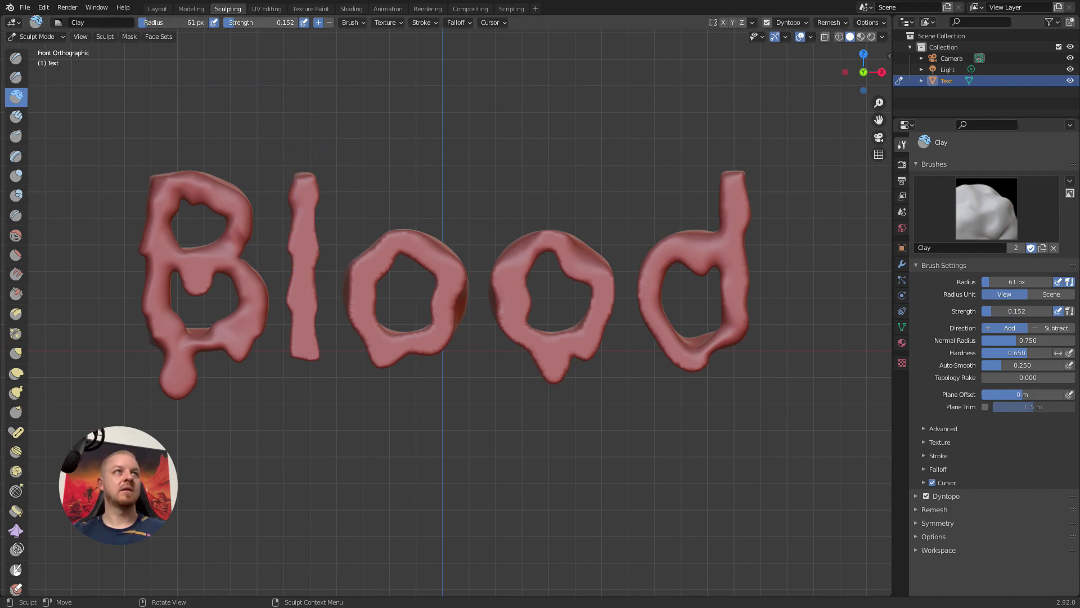
scroll(291, 150, "up", 3)
middle_click_drag(219, 100, 372, 150, "shift")
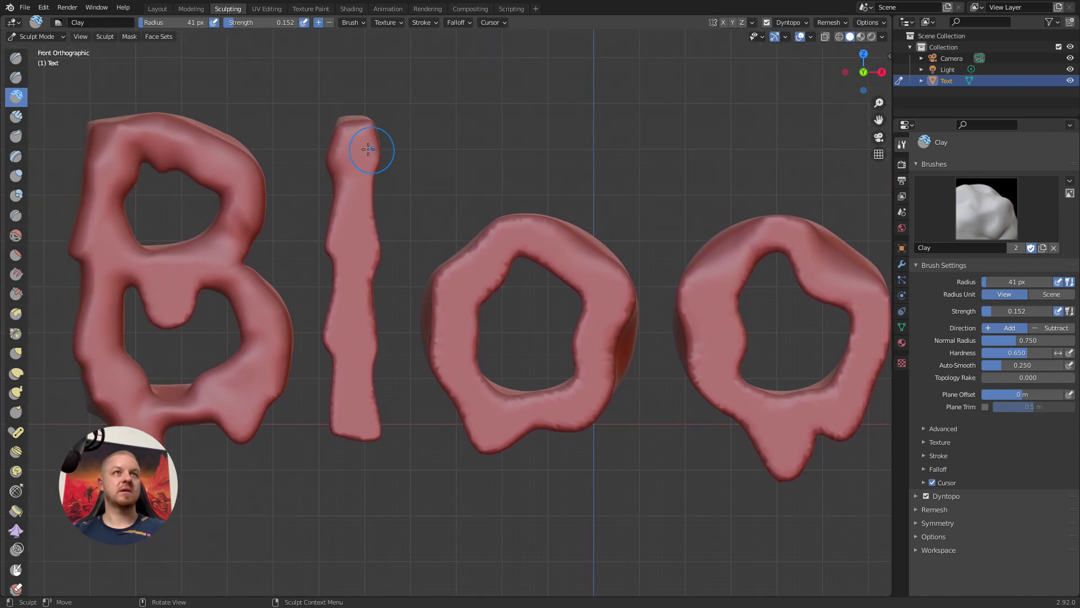
mouse_move(366, 148)
left_mouse_down()
mouse_move(354, 388)
mouse_move(361, 368)
left_mouse_up()
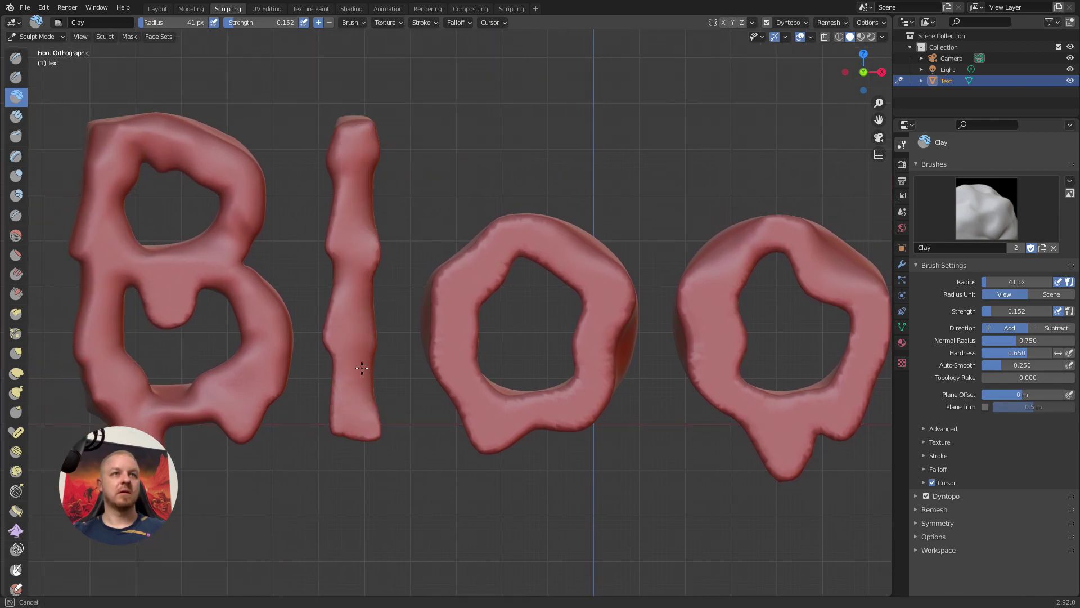
Step: Round the front faces of the two letter o's with Clay strokes around their rings
mouse_move(535, 229)
left_mouse_down()
mouse_move(507, 242)
mouse_move(465, 303)
mouse_move(475, 405)
mouse_move(573, 401)
mouse_move(602, 342)
left_mouse_up()
left_click_drag(599, 288, 588, 266)
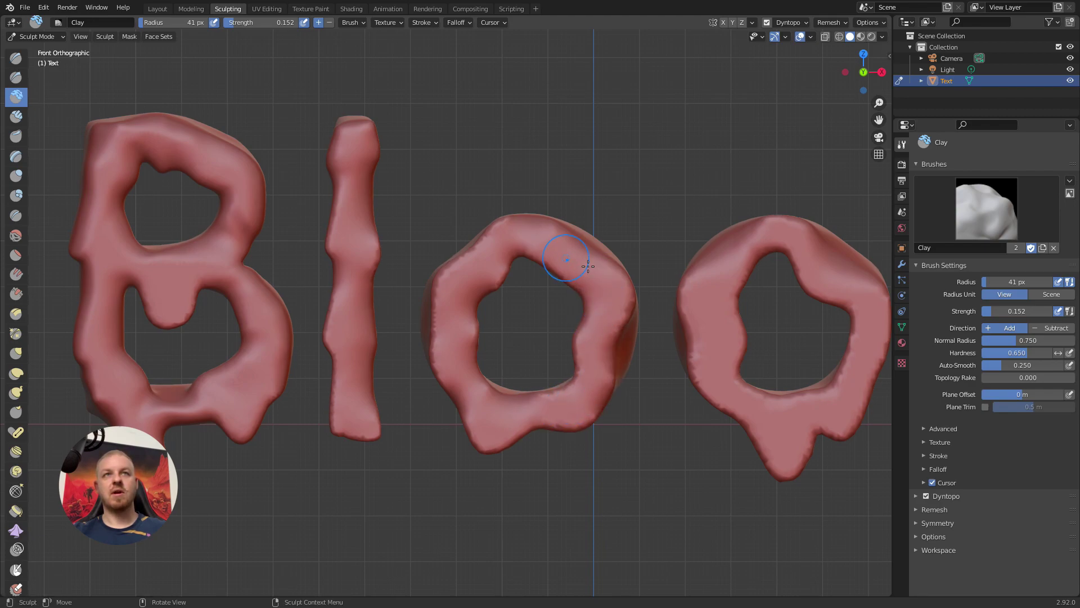
left_click_drag(764, 248, 714, 313)
left_click_drag(717, 372, 706, 282)
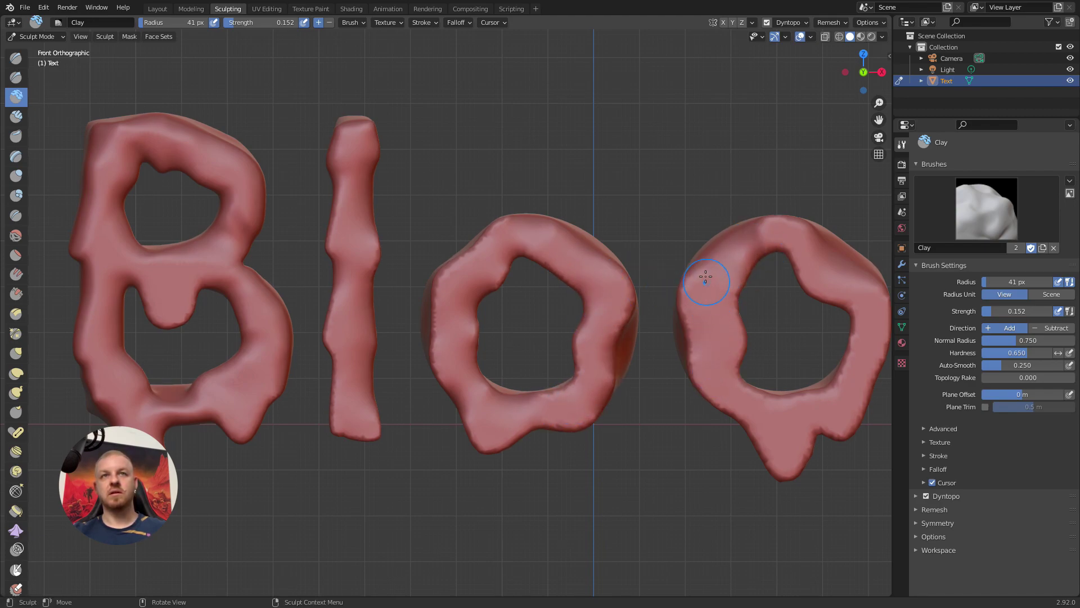
Step: Build up the second o's face around its ring and drip with the Draw brush, raising the brush strength to 0.404
left_click(15, 58)
left_click_drag(764, 256, 723, 280)
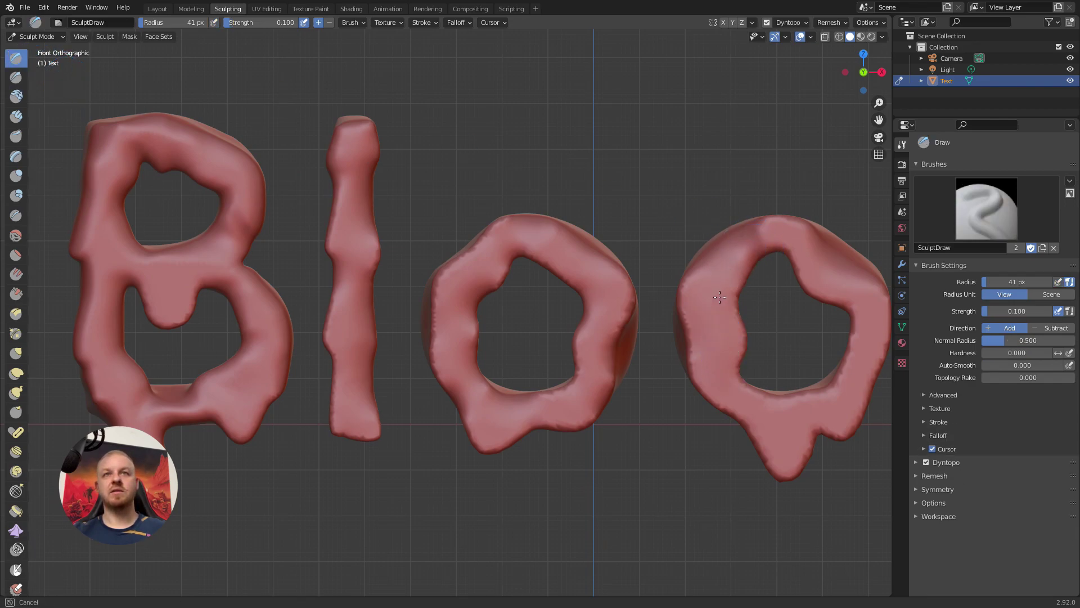
left_click_drag(783, 412, 873, 331)
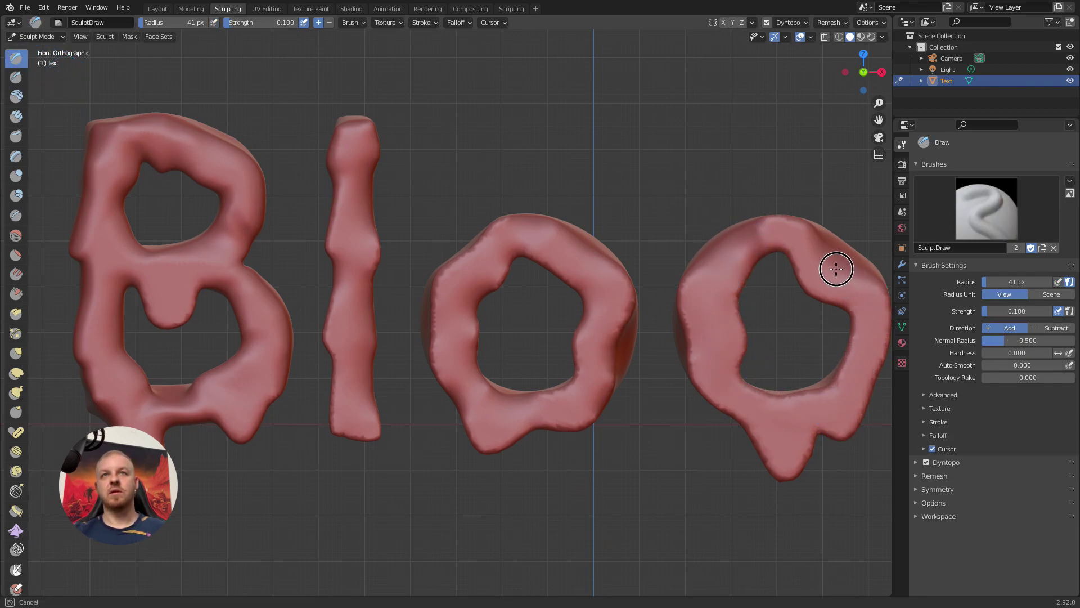
middle_click_drag(719, 317, 585, 294, "shift")
scroll(586, 294, "down", 3)
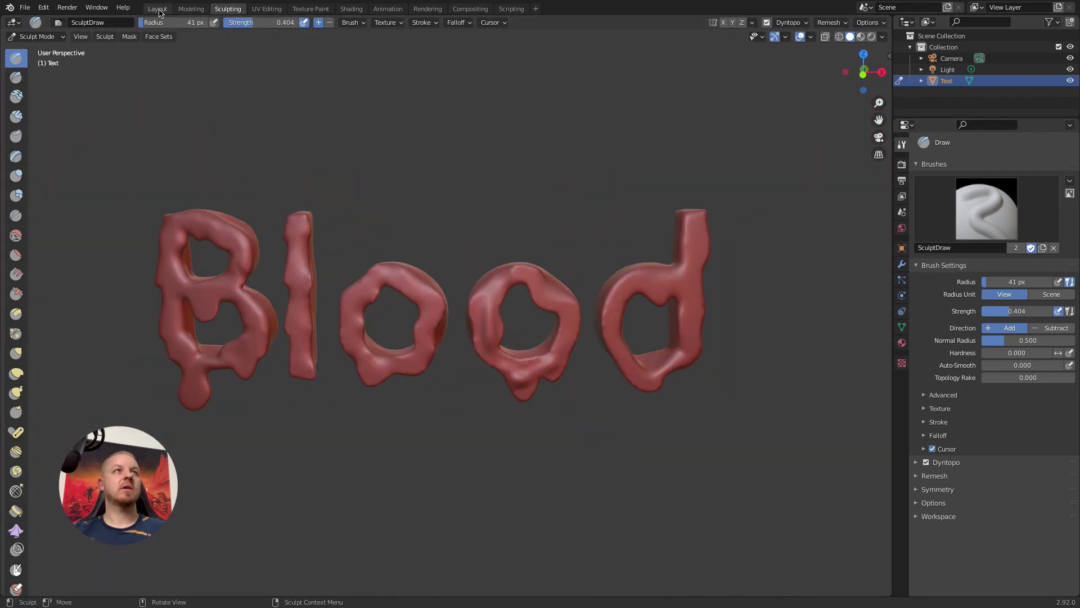
Step: Switch to the Layout workspace and add a new material to the sculpted text
left_click(159, 13)
middle_click_drag(432, 249, 452, 230)
scroll(547, 245, "down", 3)
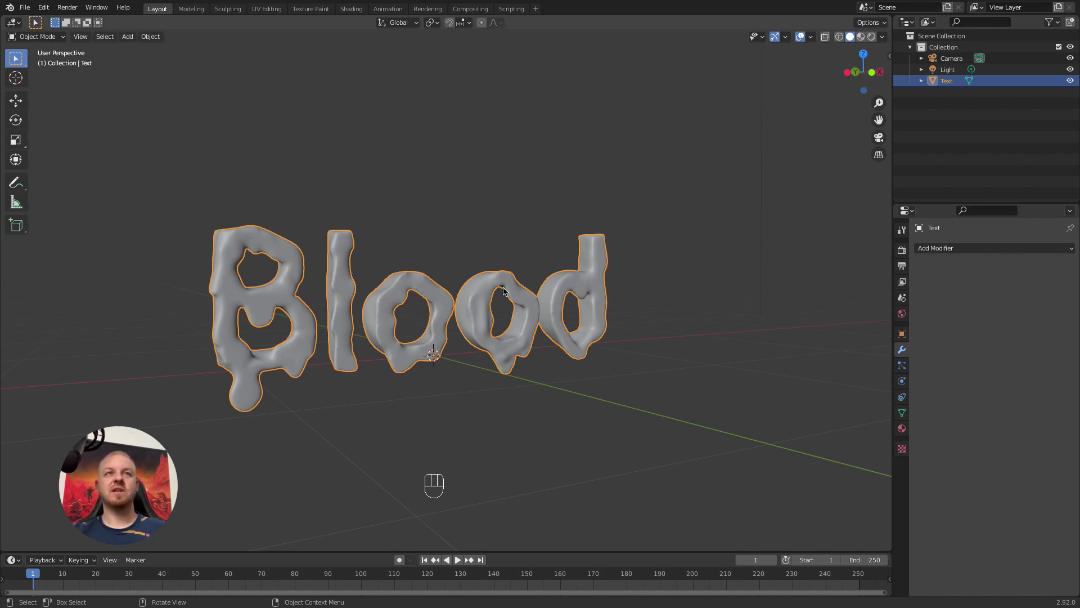
middle_click_drag(504, 291, 561, 314)
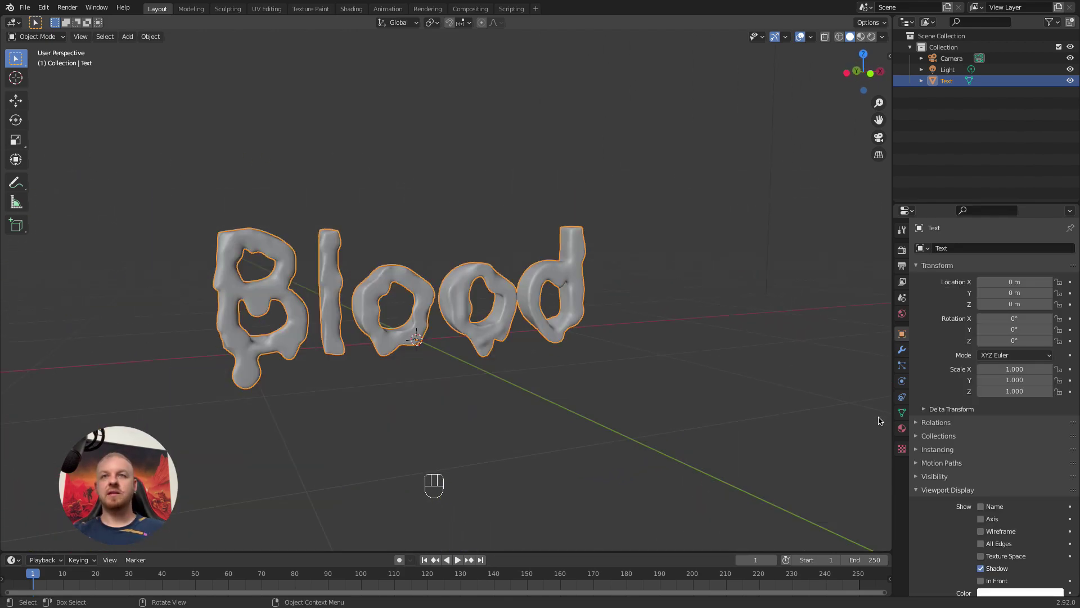
left_click(901, 427)
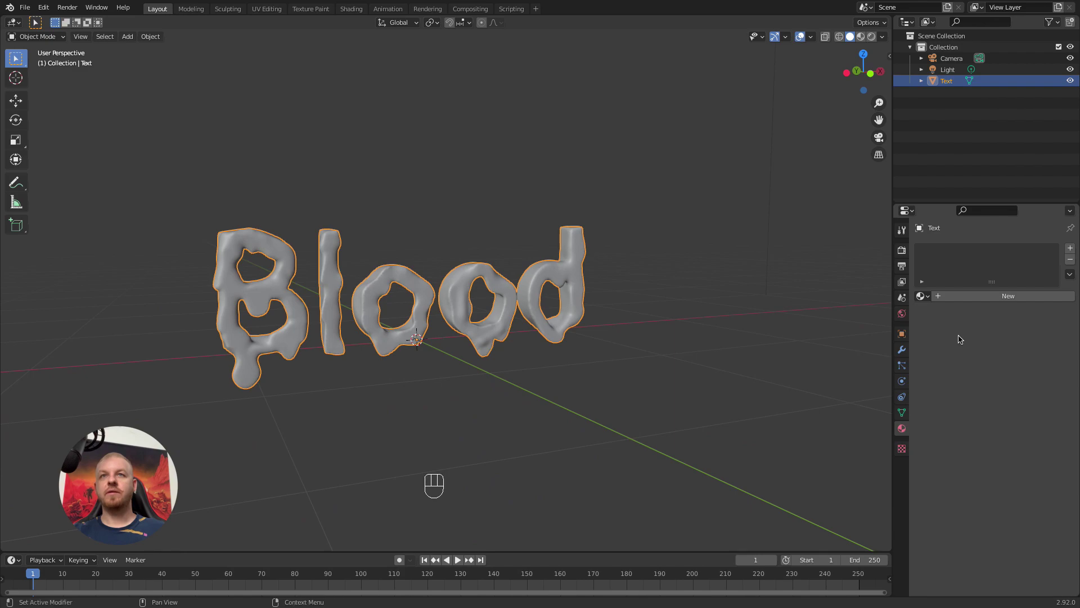
left_click(972, 296)
Step: Set the material's base color to a dark blood red and display the text in Material Preview shading
left_click(1015, 411)
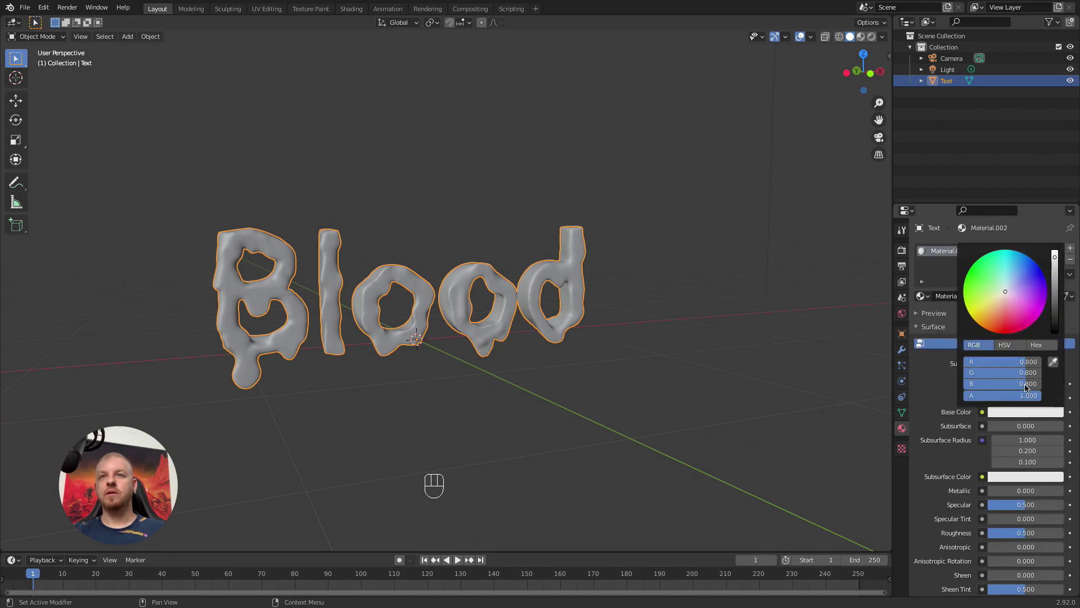
left_click_drag(1005, 291, 997, 331)
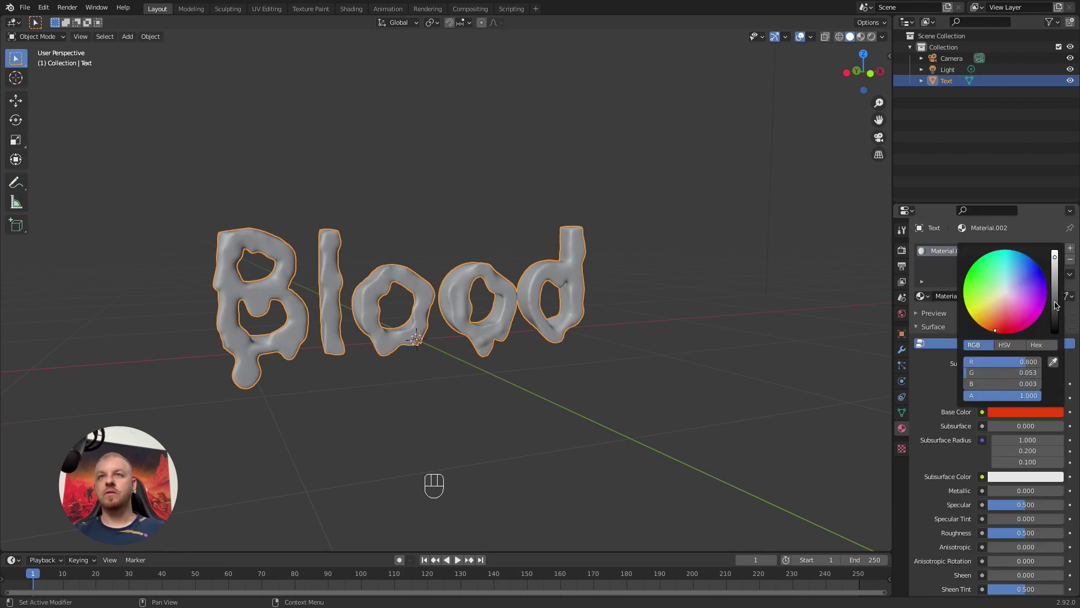
left_click(861, 37)
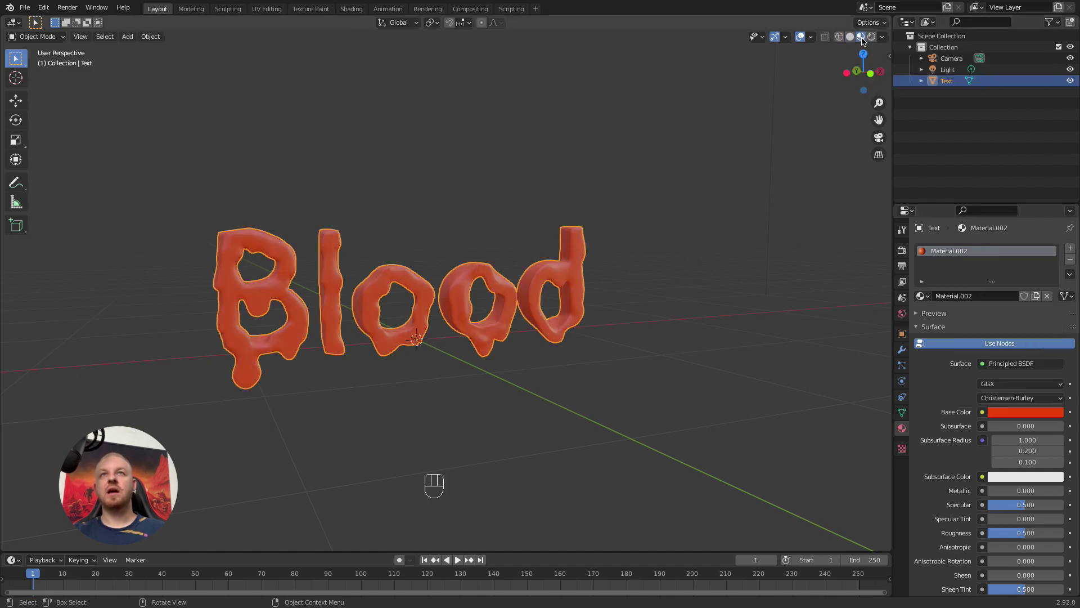
left_click(1024, 414)
left_click_drag(1007, 335, 1004, 326)
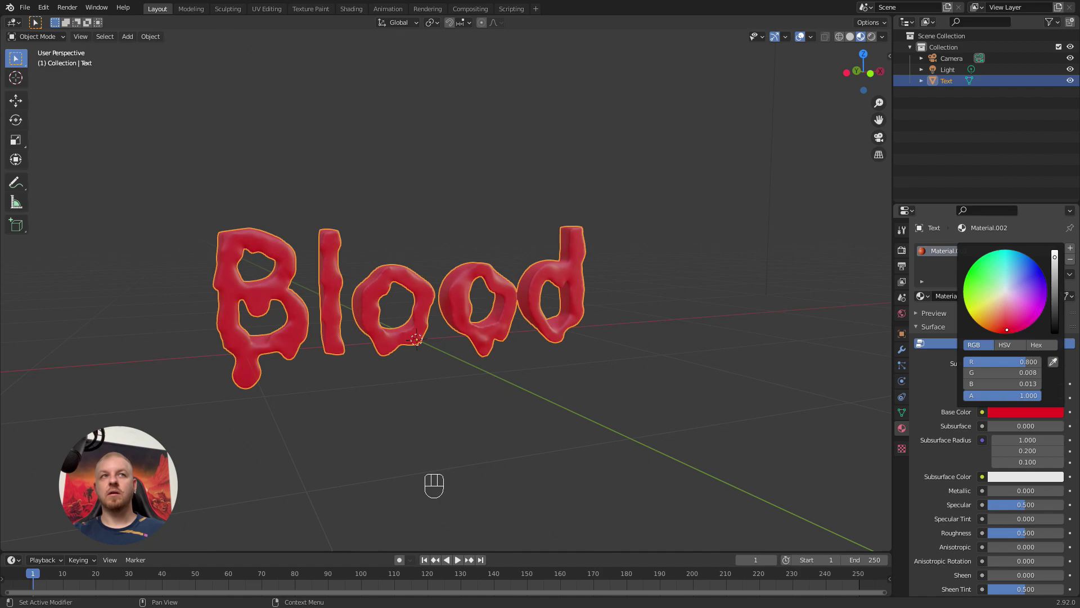
left_click(1056, 302)
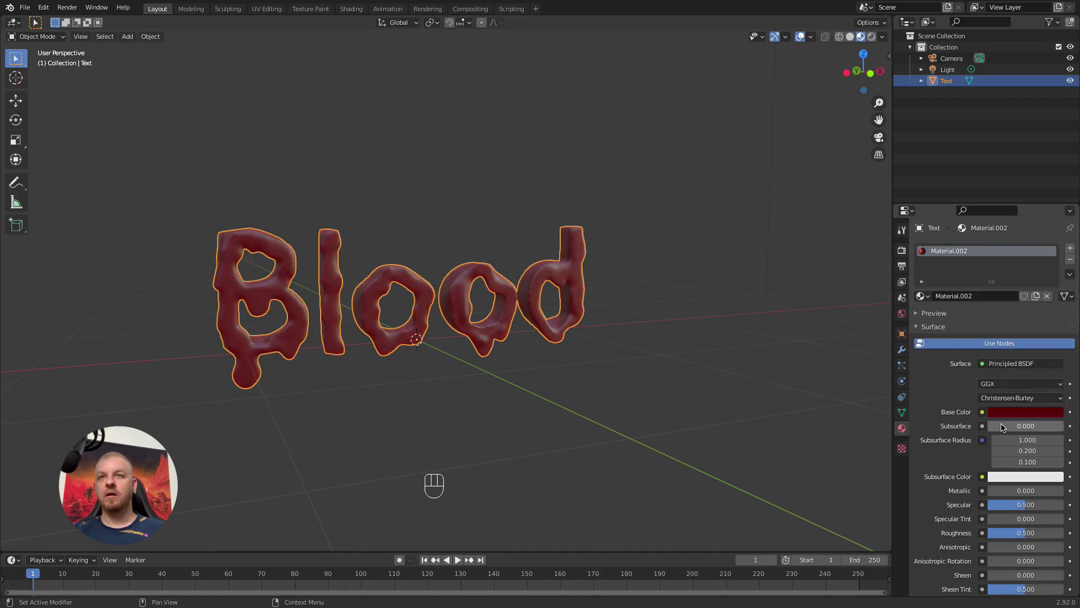
Step: Set the material's subsurface to 0.066 and its subsurface color to red with RGB 0.497, 0.007, 0.005
left_click_drag(999, 429, 1006, 430)
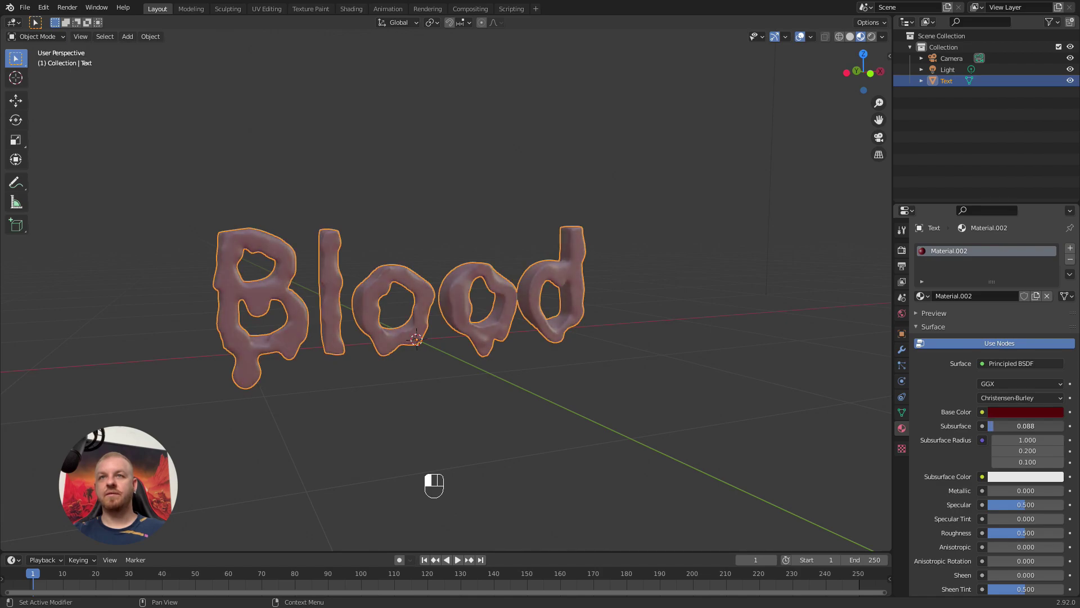
left_click(1018, 477)
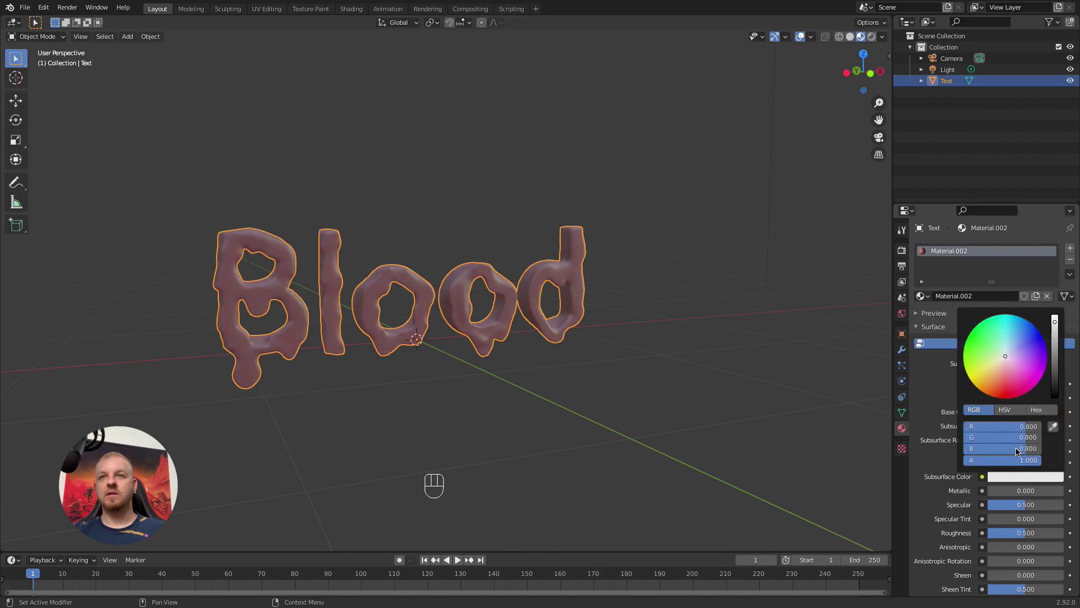
left_click(1003, 383)
left_click_drag(1003, 384, 1005, 393)
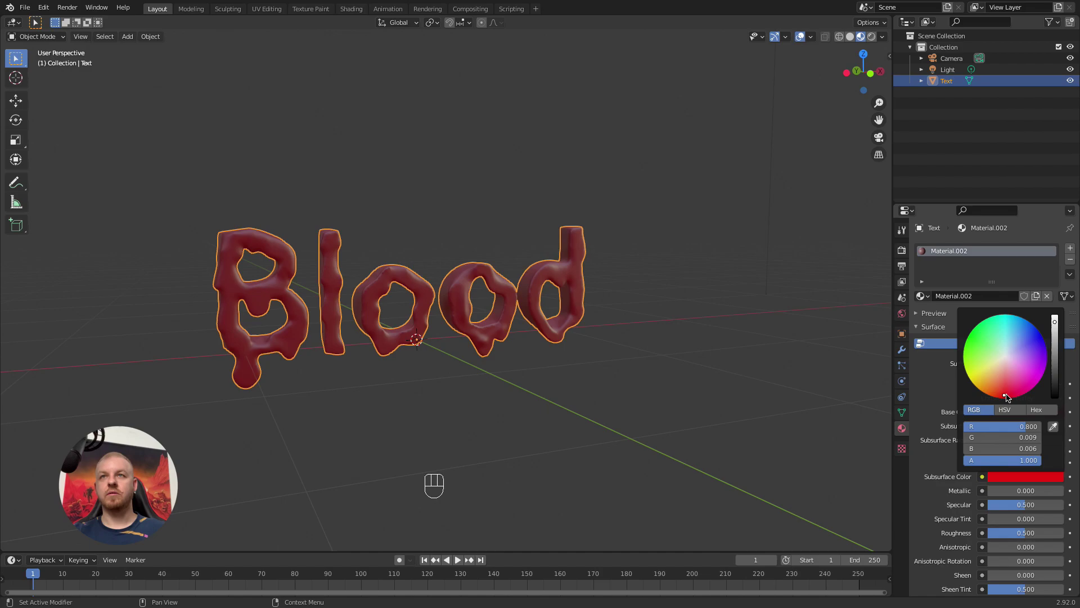
left_click_drag(1055, 340, 1055, 336)
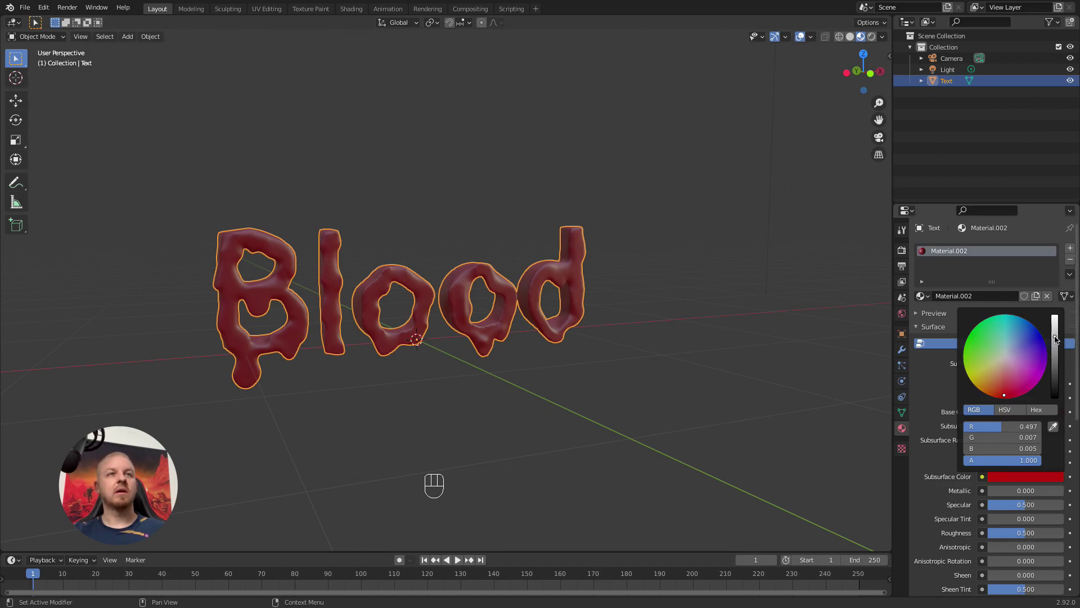
Step: Set the material's specular to 0.625 and roughness to 0.412, and hide the viewport overlays
scroll(458, 306, "up", 4)
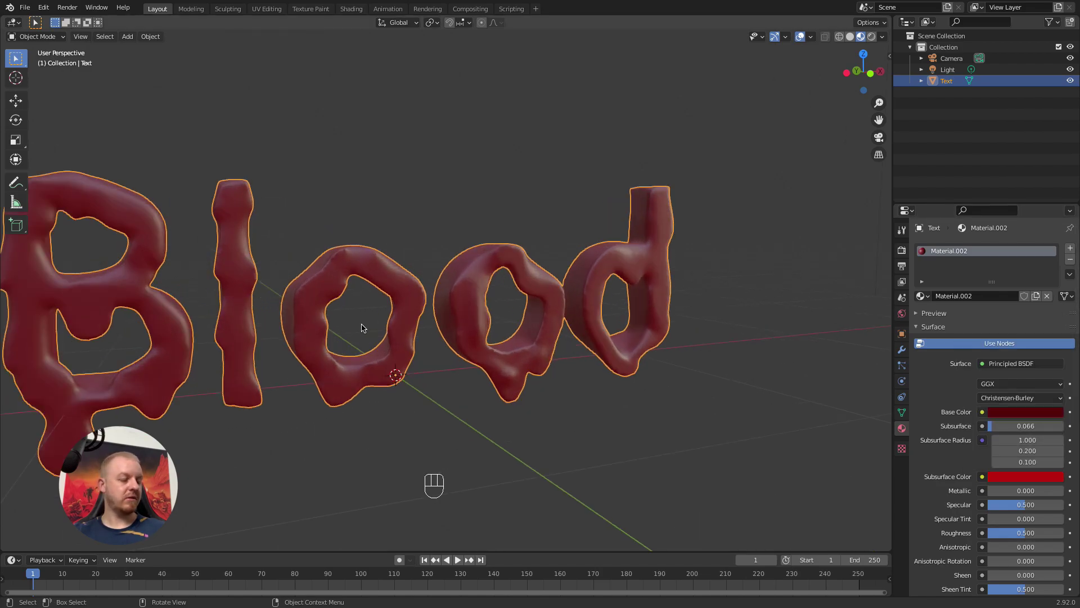
middle_click_drag(362, 328, 613, 349, "shift")
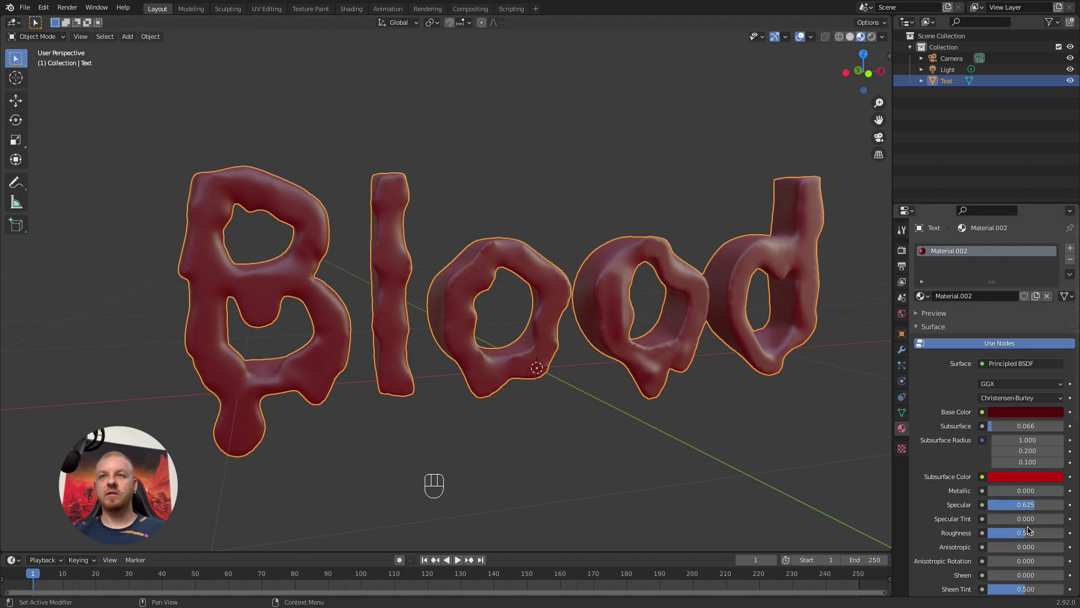
left_click_drag(1029, 532, 1022, 533)
middle_click_drag(522, 297, 620, 296)
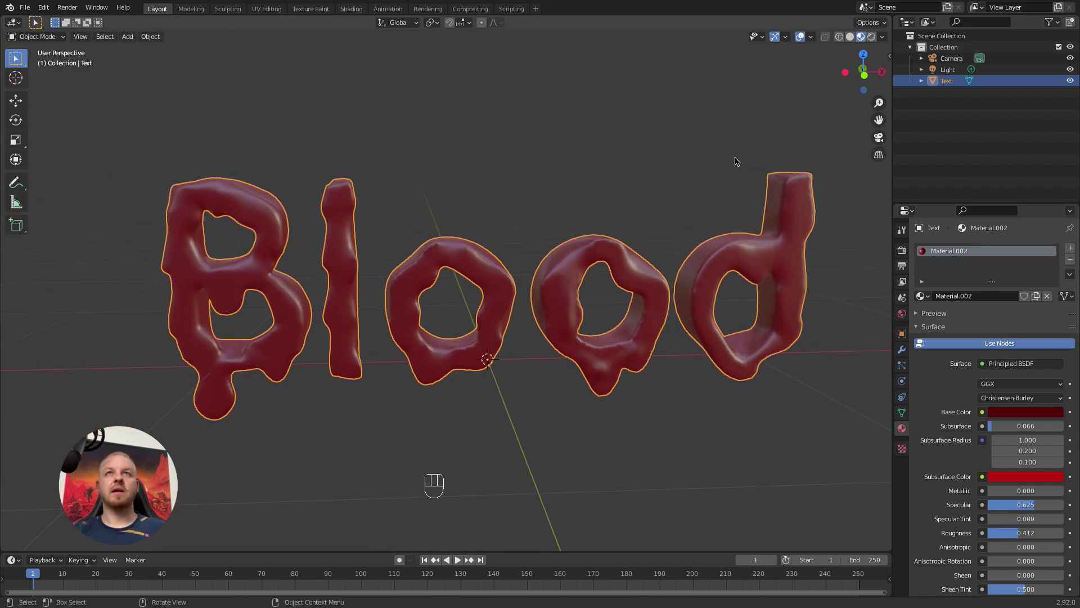
left_click(800, 37)
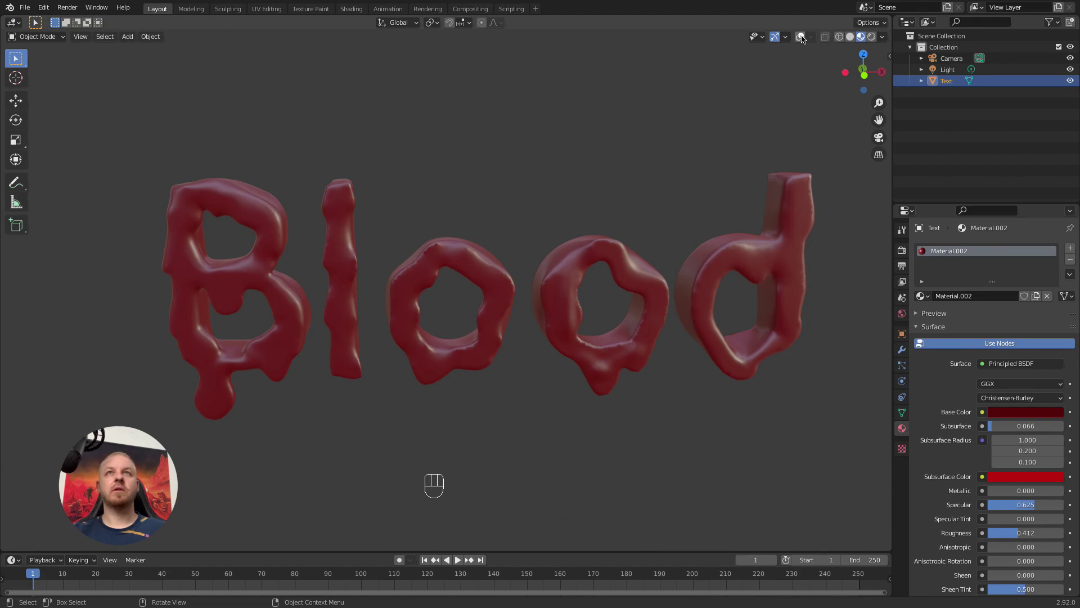
Step: Turn the viewport overlays on, darken the world background color and display the scene in Rendered shading
left_click(801, 37)
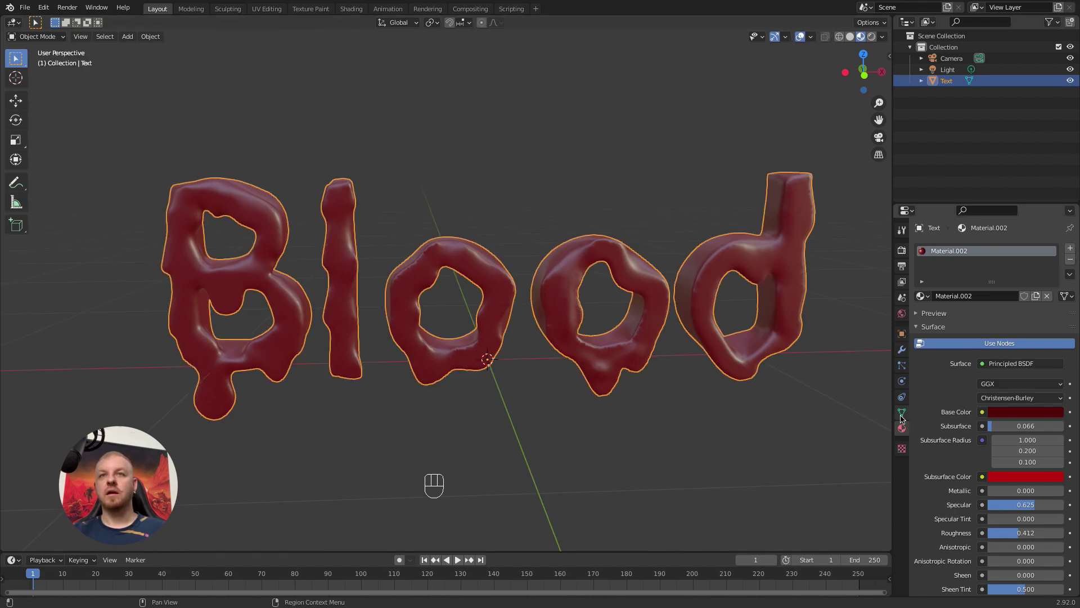
left_click(902, 313)
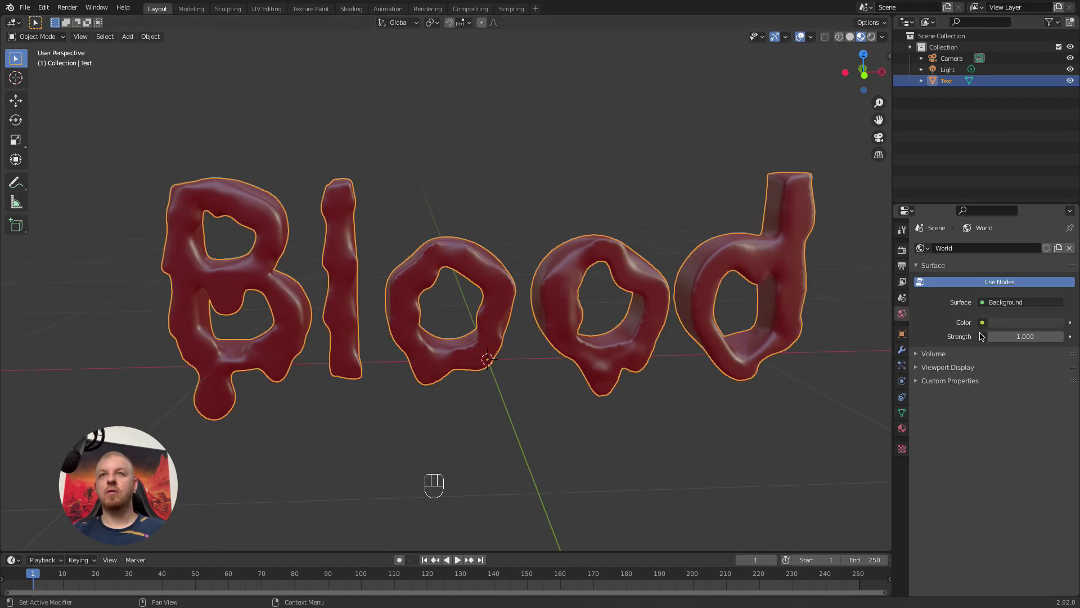
left_click(1008, 323)
left_click_drag(1054, 225, 1054, 241)
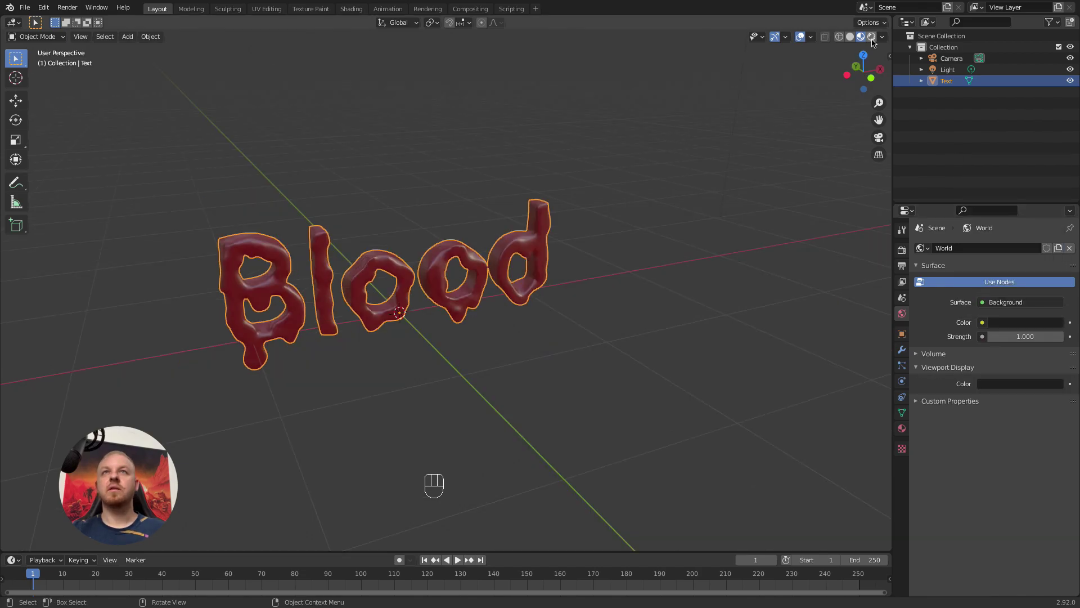
left_click(871, 36)
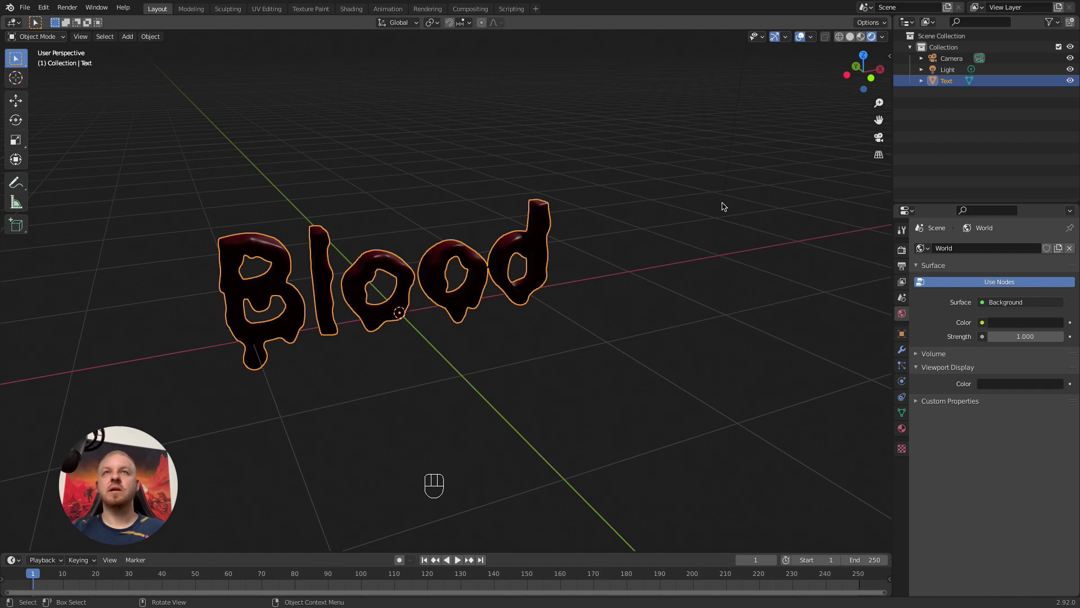
Step: Move the existing light down to the front of the text so that it lights the letters' faces
middle_click_drag(599, 272, 630, 281)
scroll(630, 279, "down", 5)
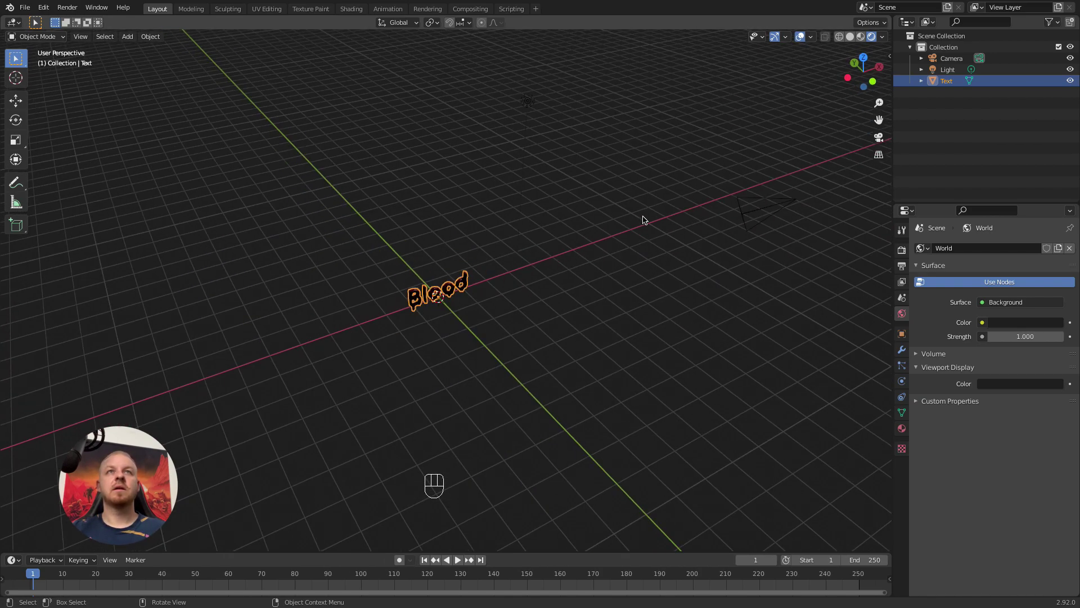
left_click(526, 101)
key("g")
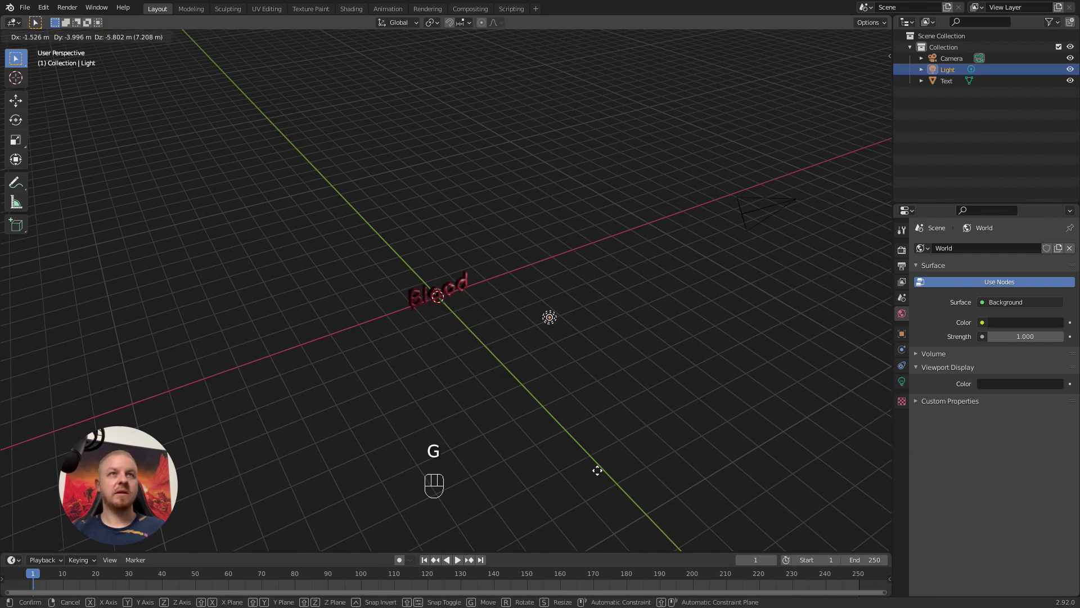
left_click(580, 500)
Step: Duplicate the light and place the copy on the other side in front of the text
middle_click_drag(481, 394, 663, 356)
scroll(663, 357, "up", 5)
middle_click_drag(582, 364, 601, 306, "shift")
scroll(549, 296, "up", 5)
middle_click_drag(580, 258, 614, 284)
scroll(607, 291, "down", 8)
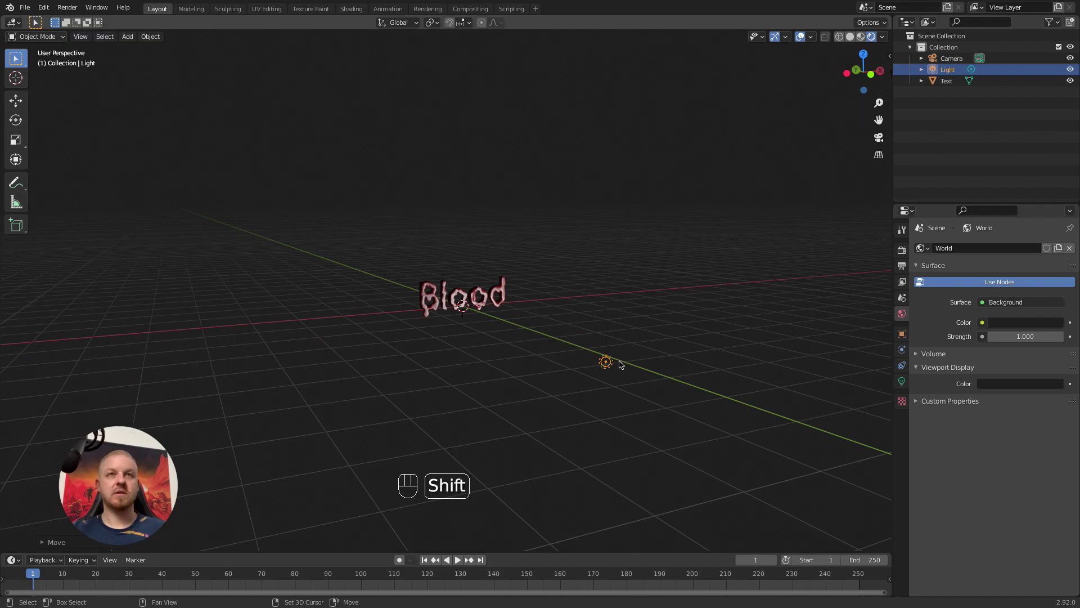
key("shift+d")
left_click(501, 253)
middle_click_drag(501, 253, 519, 330)
key("g")
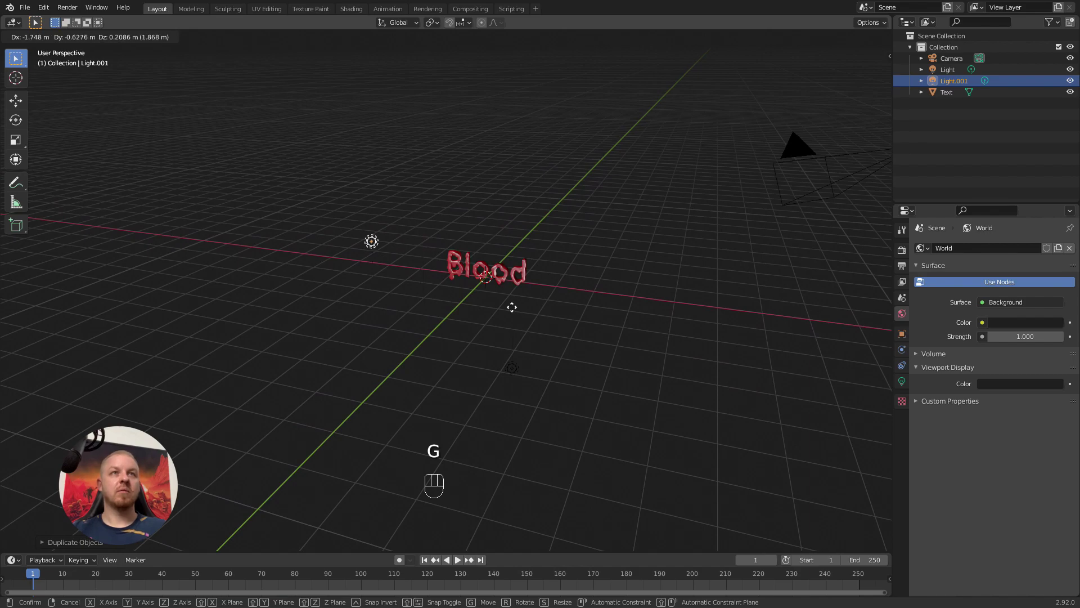
left_click(500, 313)
Step: Duplicate the sculpted text and offset the copy about 0.12 m behind it along the global Y axis
scroll(551, 294, "up", 7)
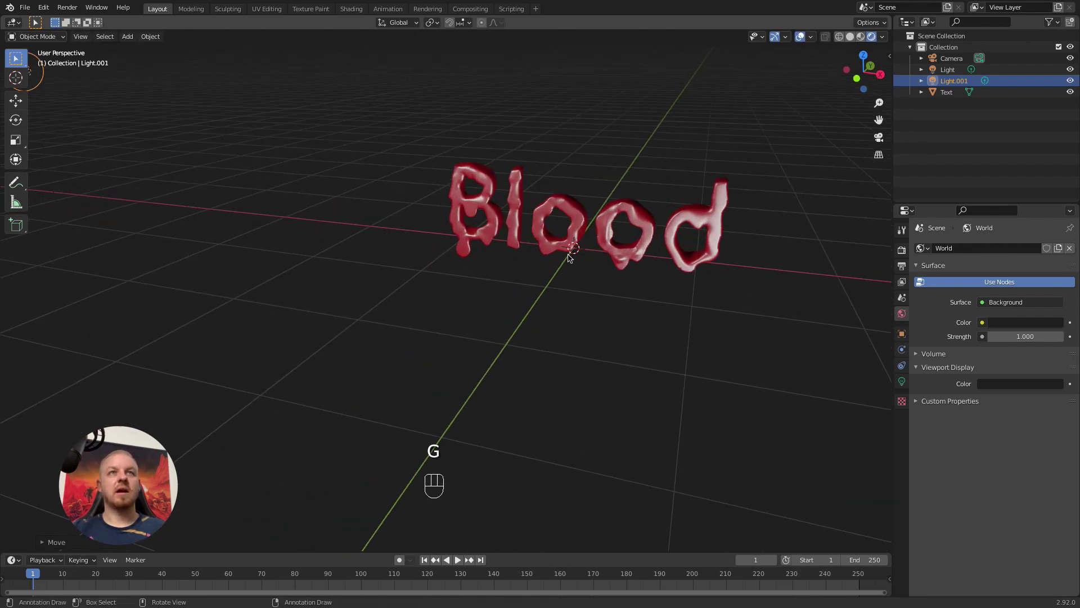
middle_click_drag(521, 244, 574, 253)
left_click(518, 171)
middle_click_drag(518, 171, 497, 231, "shift")
key("shift+d")
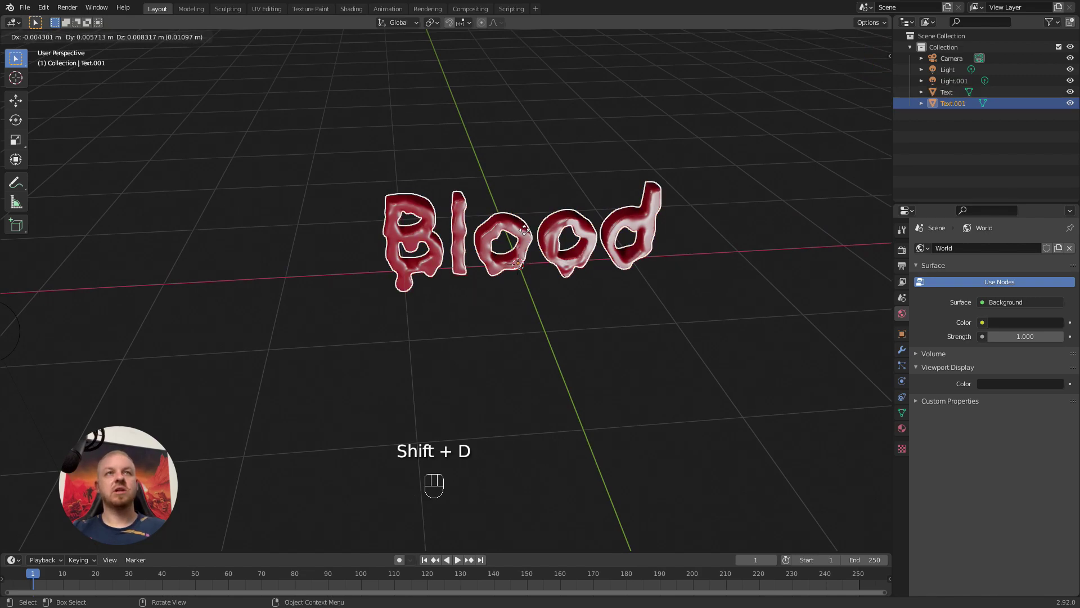
key("y")
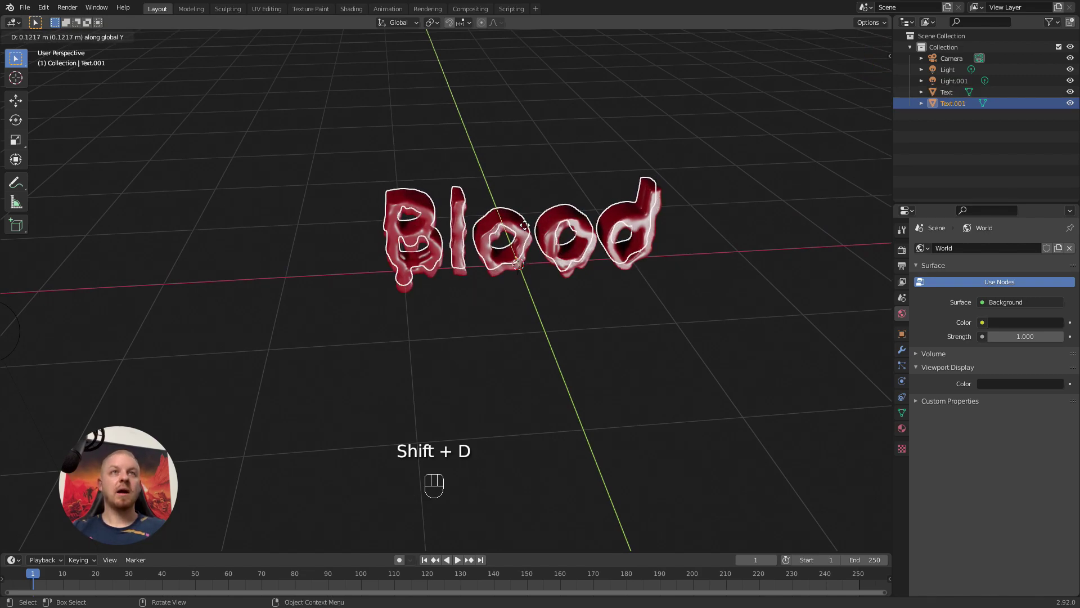
left_click(524, 224)
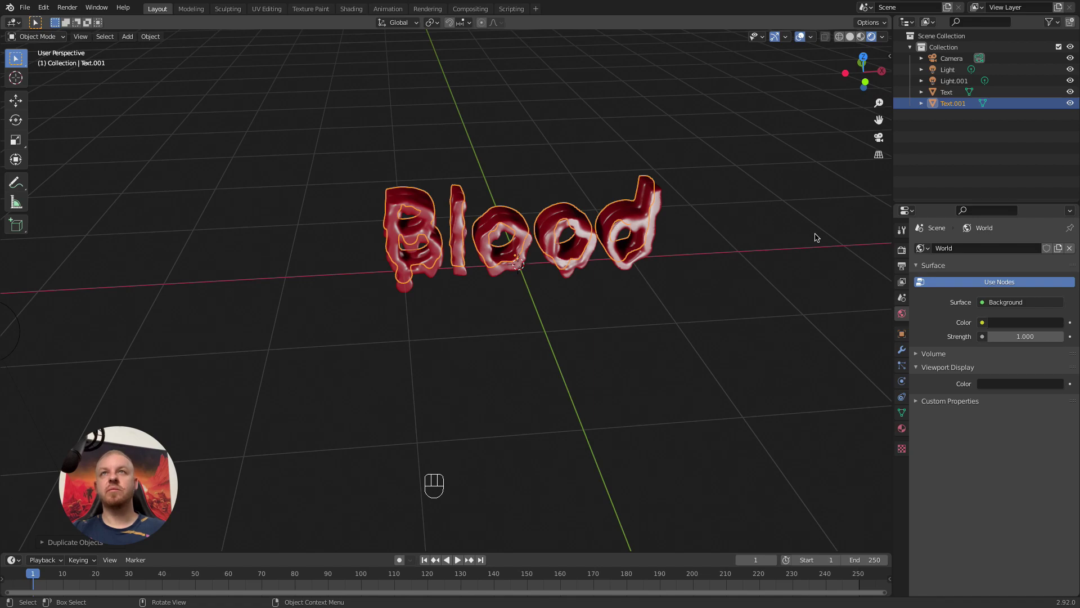
Step: Rename the original front text object as SculptedText
double_click(946, 93)
type("Sl")
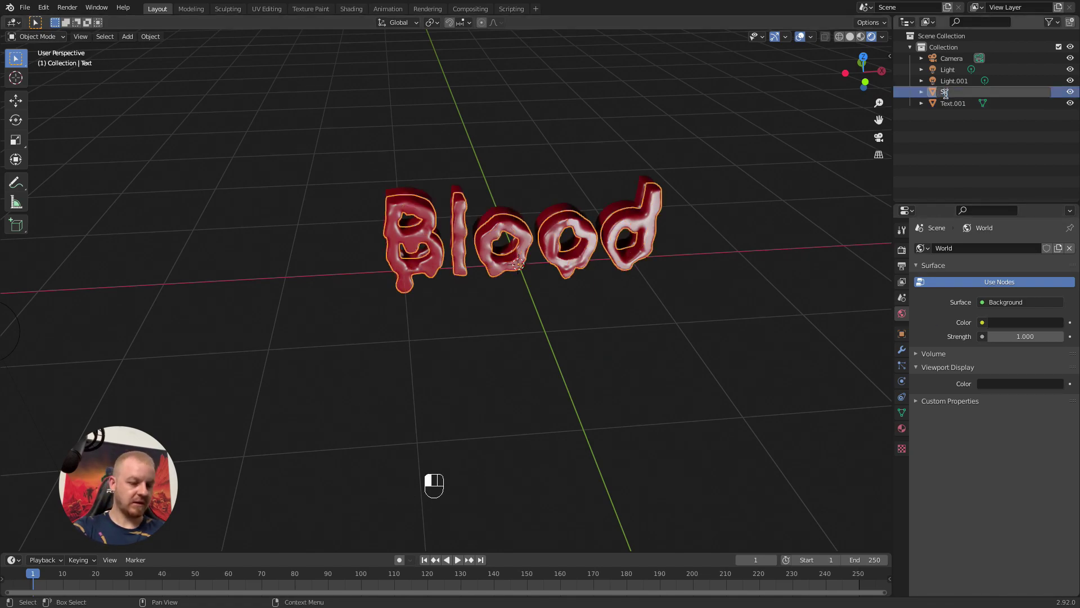
type("ulptedText")
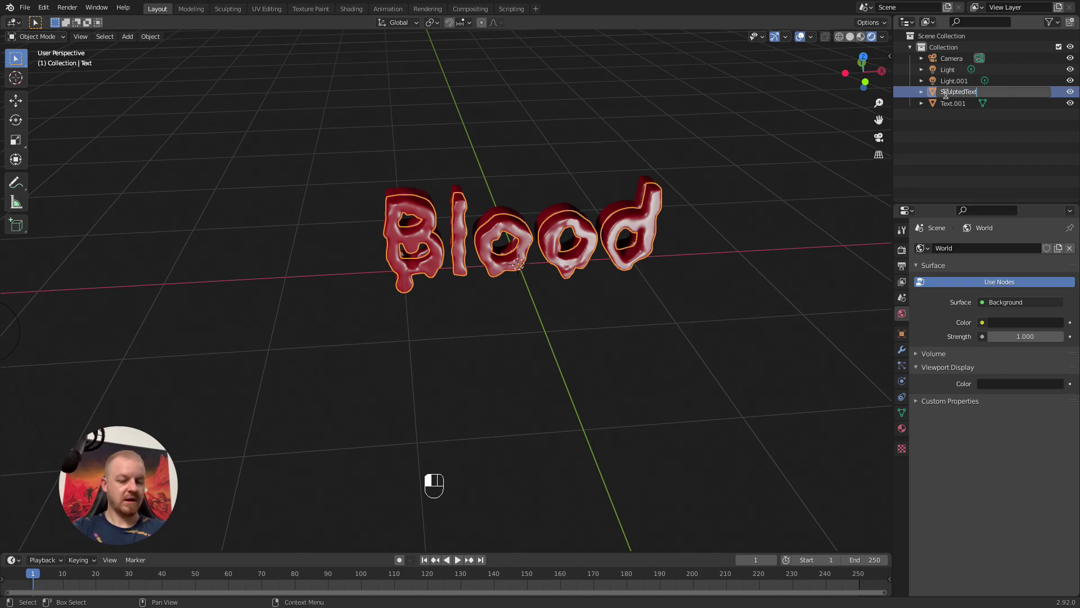
key("Return")
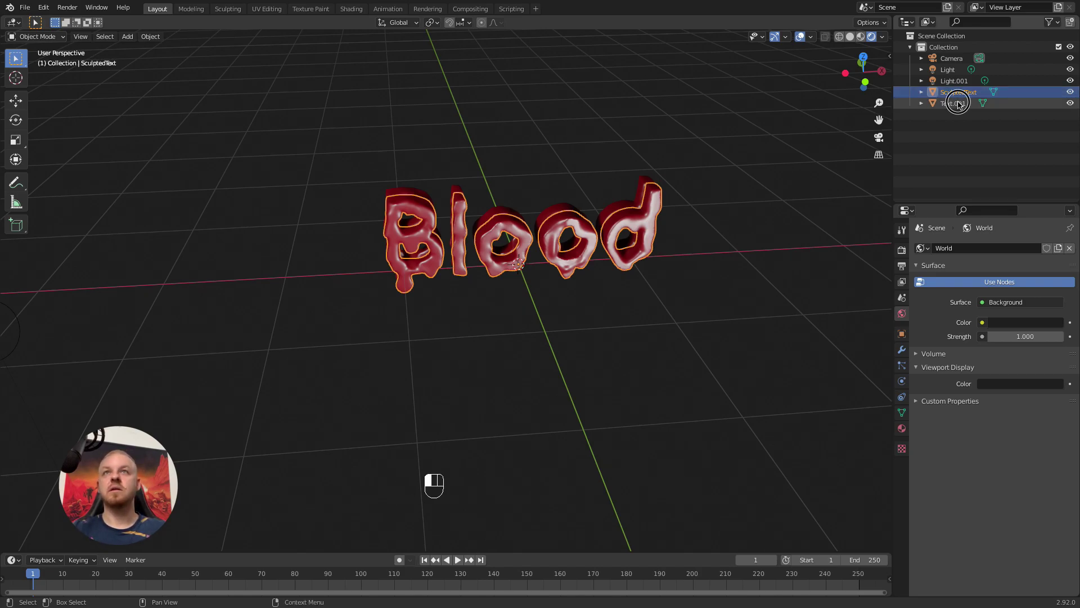
Step: Rename the duplicated text object as GlowingText
left_click(956, 103)
double_click(958, 102)
type("Gl")
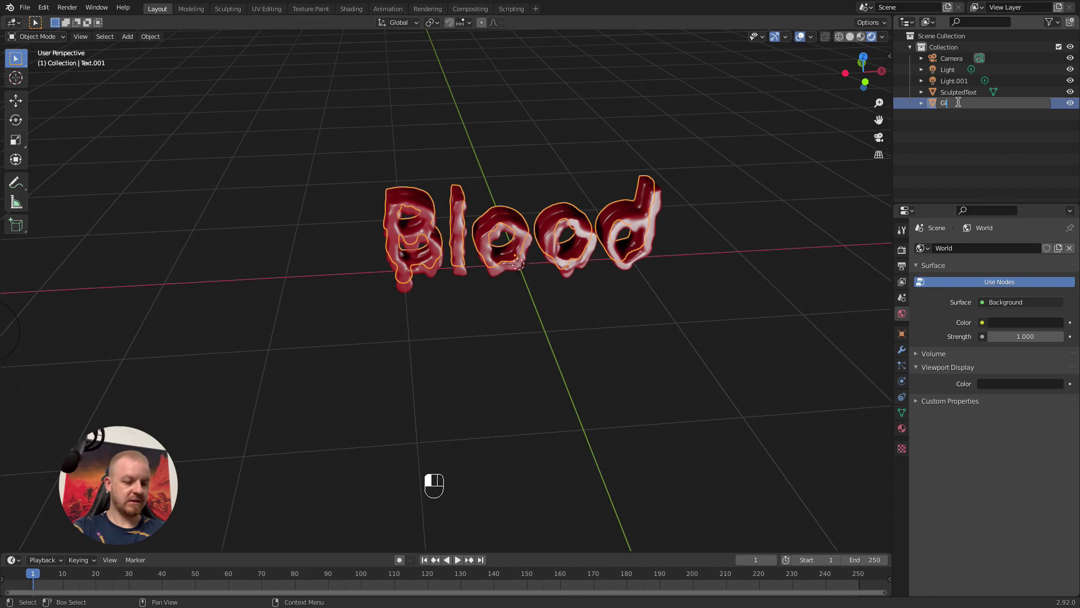
type("owingTex")
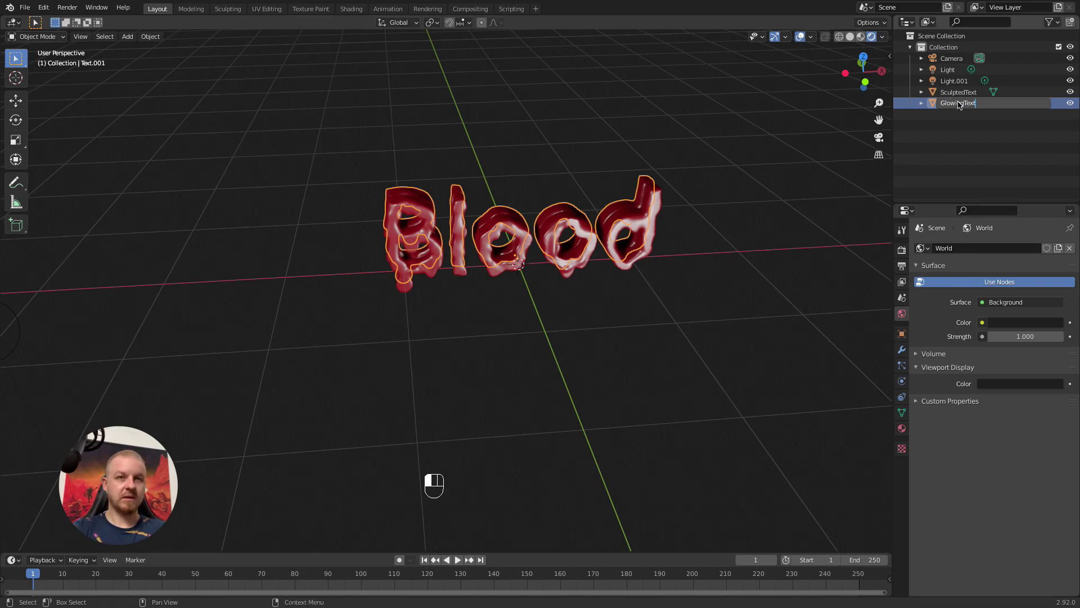
type("t")
key("Return")
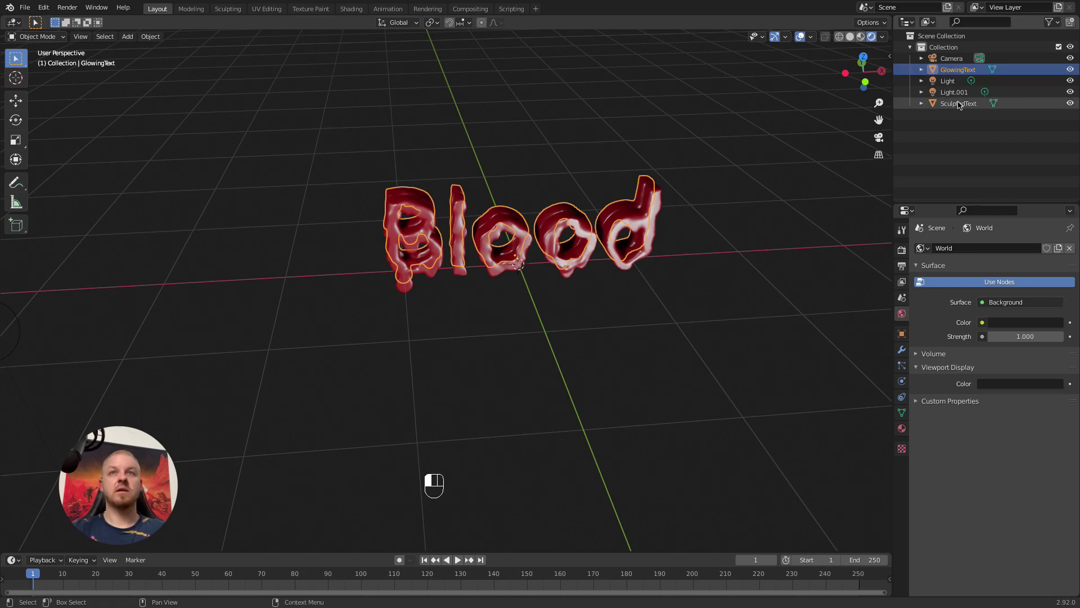
Step: Give GlowingText its own copy of the material with an Emission surface in bright green
left_click(902, 427)
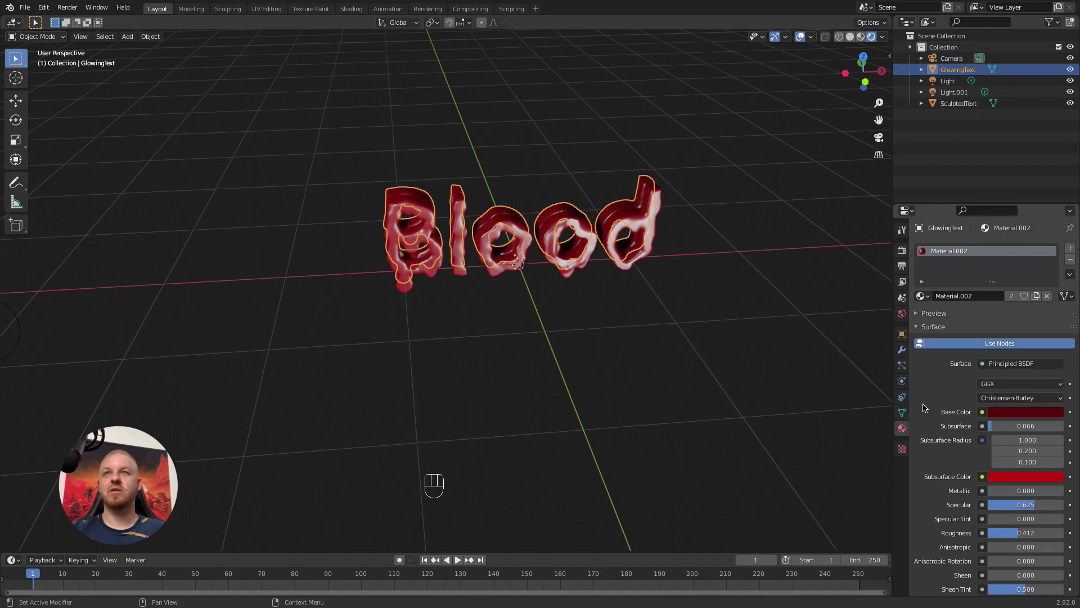
left_click(1011, 296)
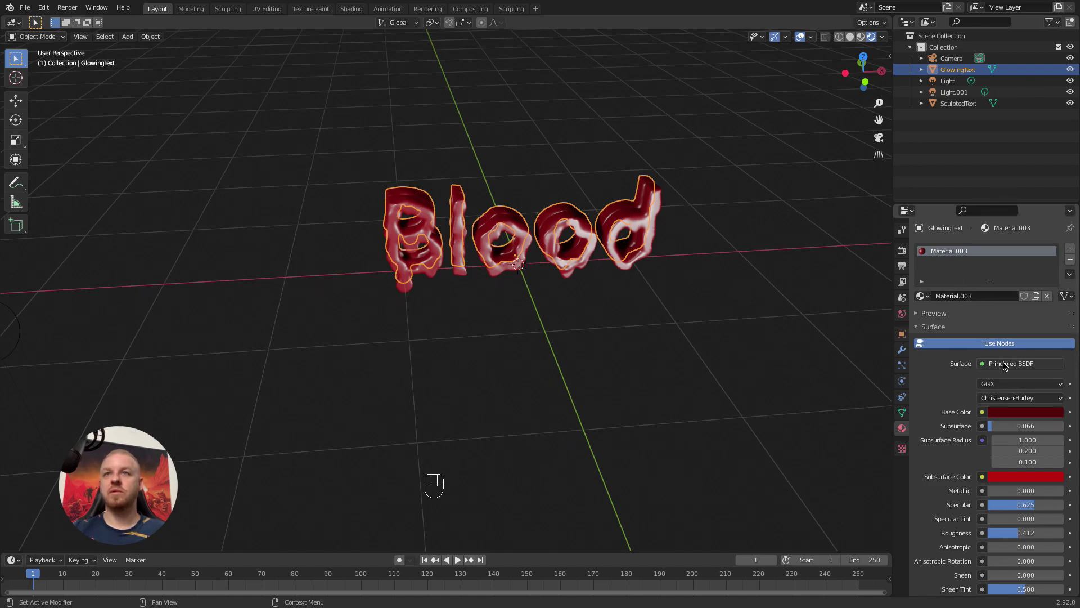
left_click_drag(1004, 366, 927, 140)
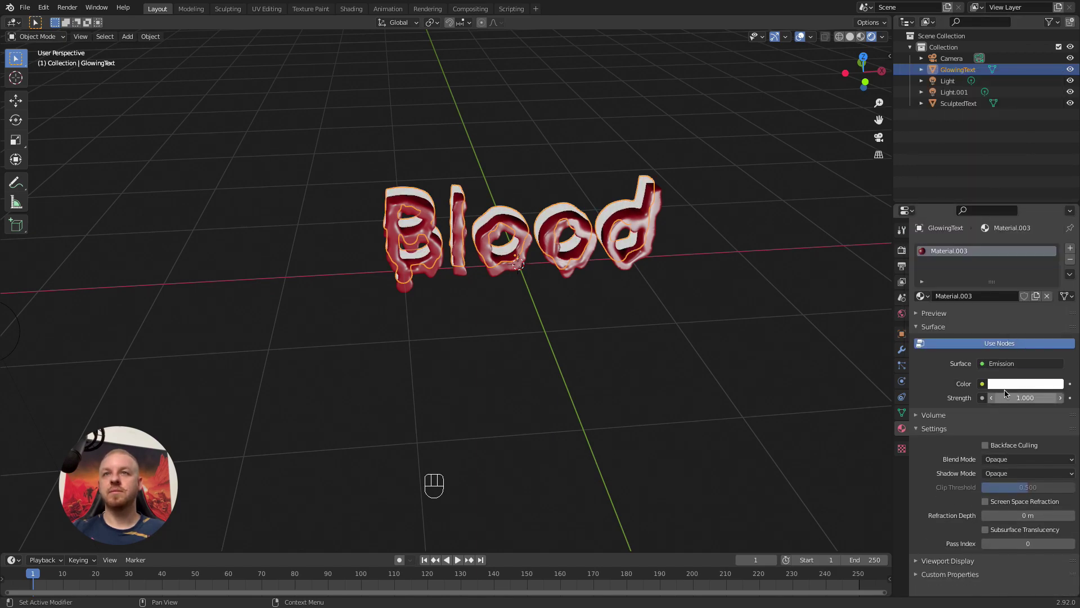
left_click(1005, 383)
left_click_drag(1014, 251, 985, 232)
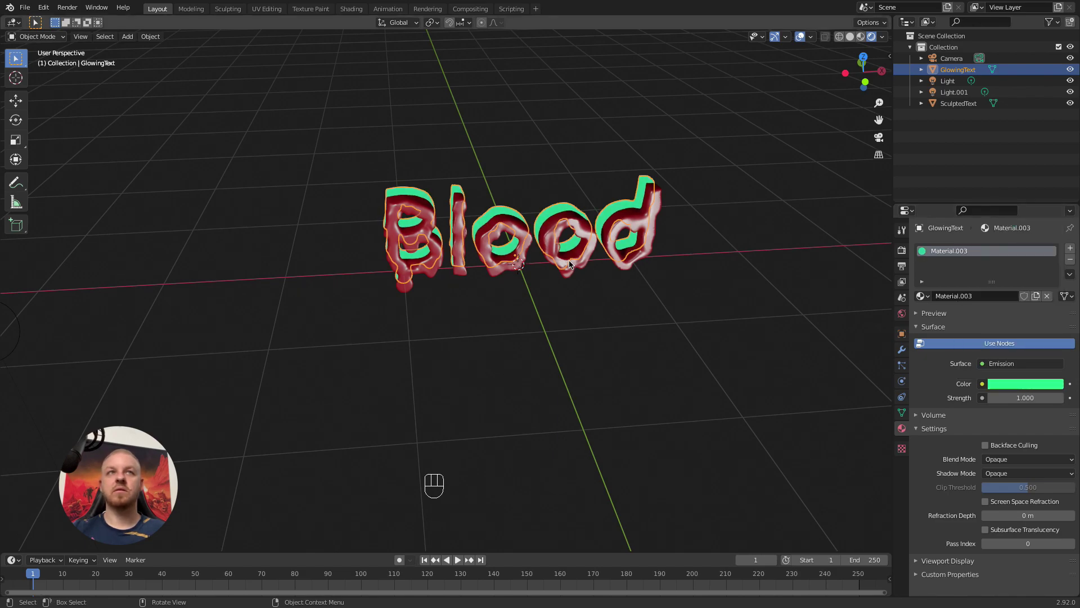
Step: Enable Bloom in the Eevee render settings
middle_click_drag(589, 298, 724, 285)
left_click(901, 250)
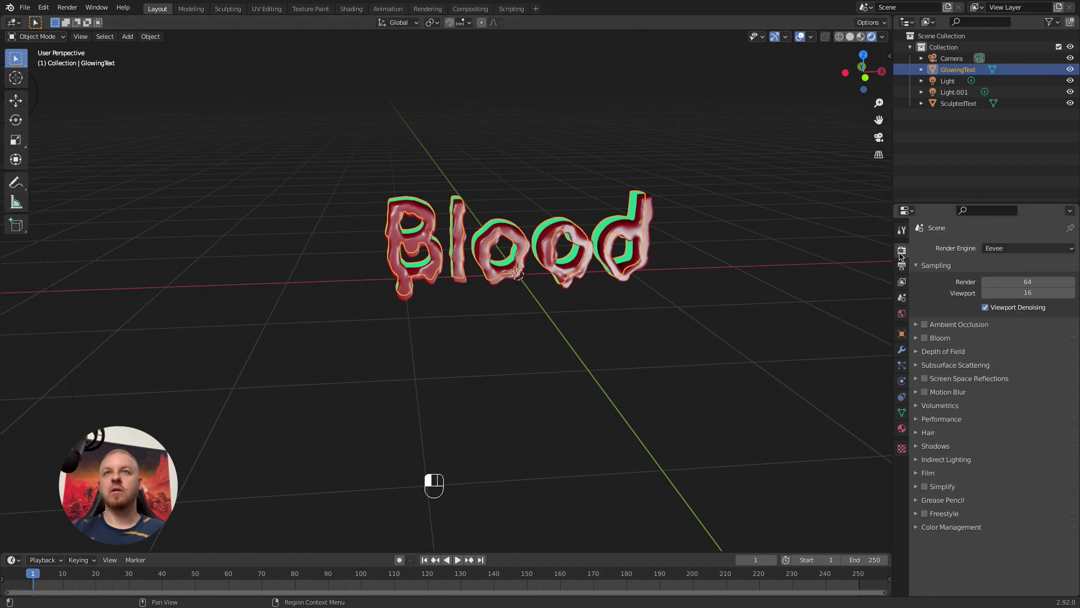
left_click(924, 338)
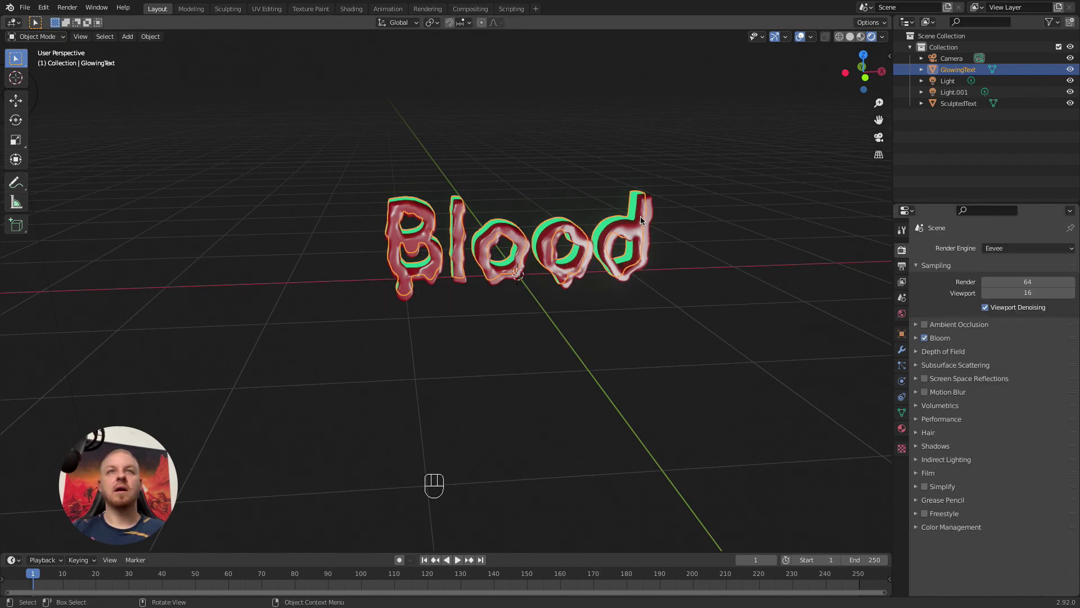
Step: Set the green material's emission strength to 8.500 and deselect all objects
left_click(902, 428)
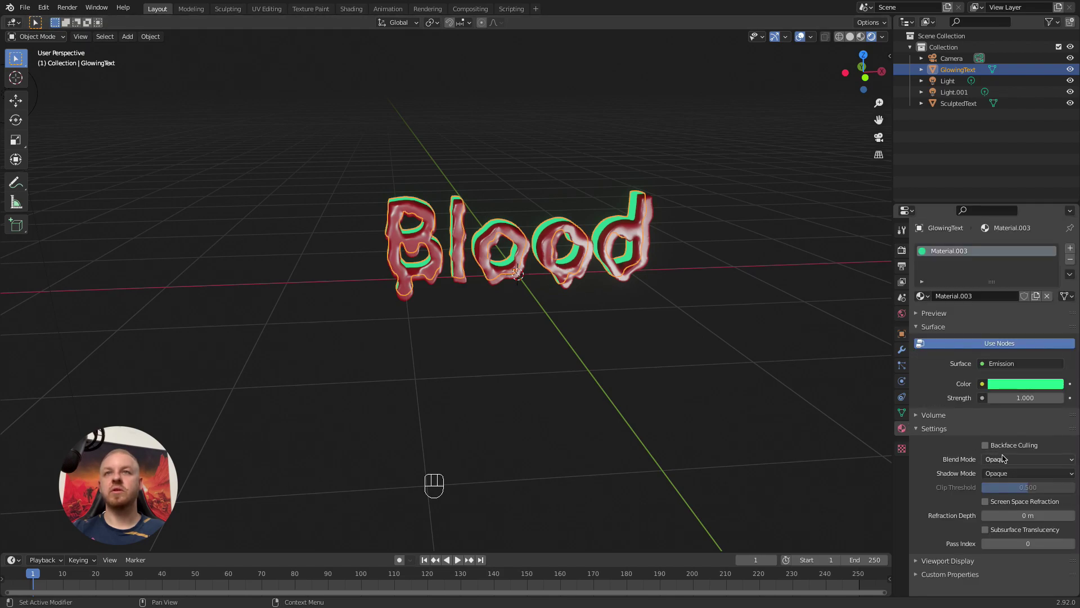
left_click_drag(1014, 401, 1066, 400)
key("a")
key("a")
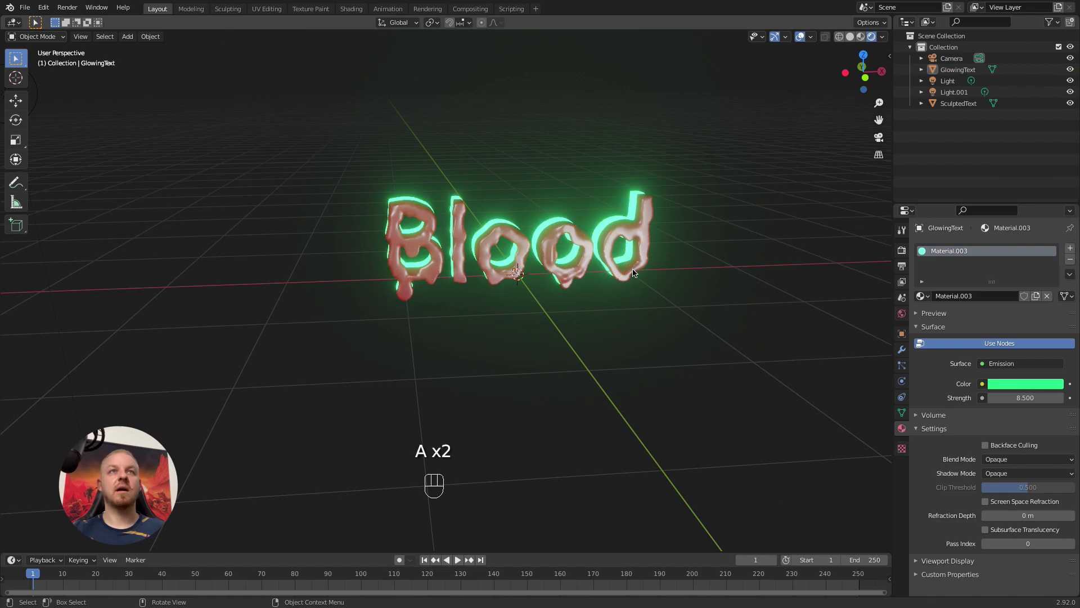
Step: Hide the viewport overlays and move GlowingText about 0.04 m along the Y axis, closer to the sculpted letters
middle_click_drag(633, 273, 574, 299, "shift")
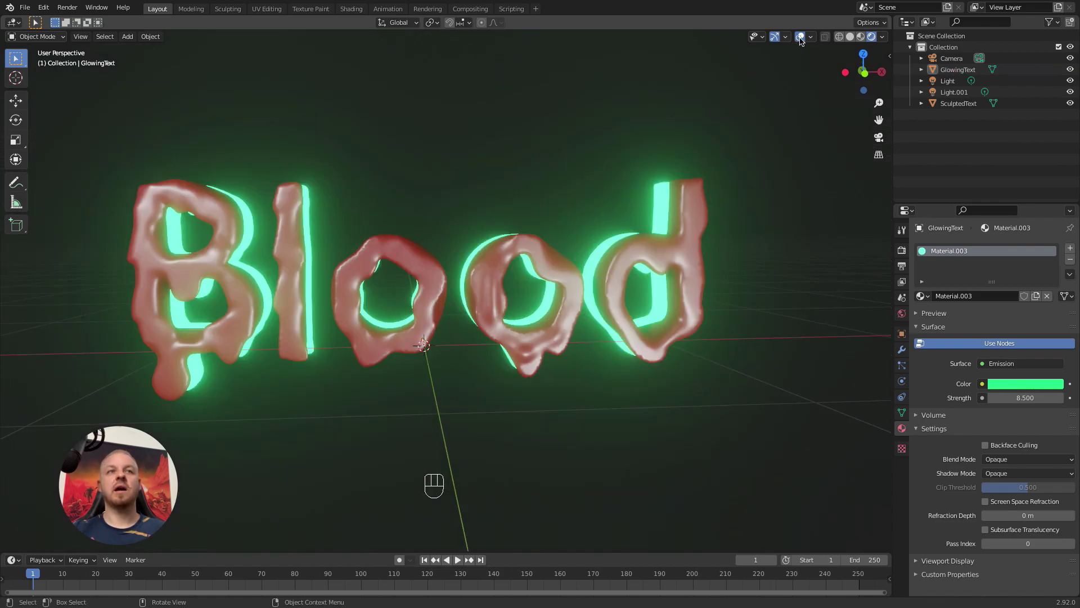
left_click(799, 37)
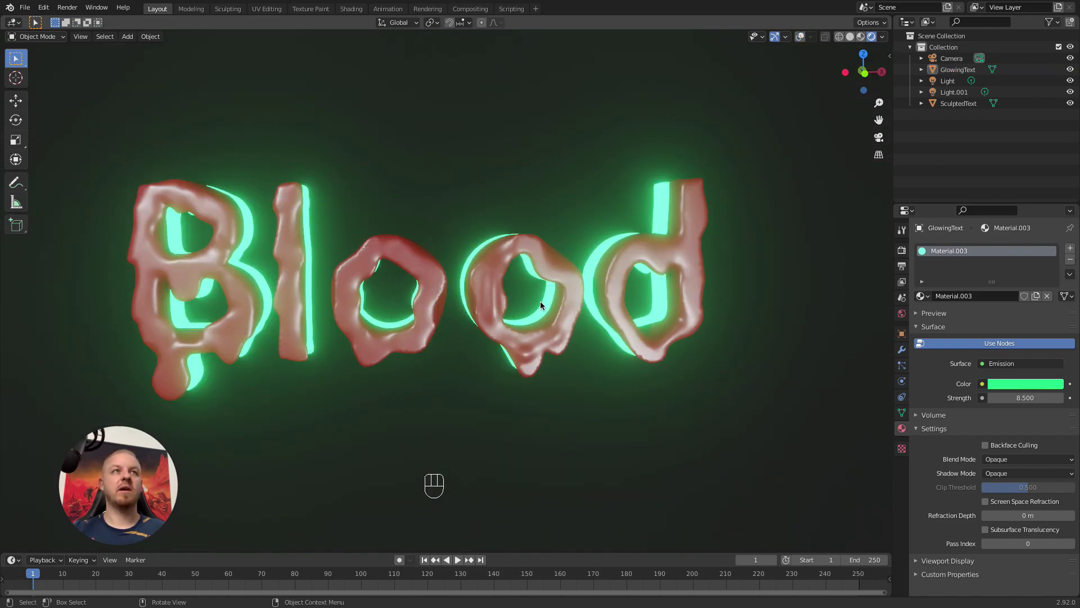
middle_click_drag(540, 306, 639, 264)
left_click(617, 250)
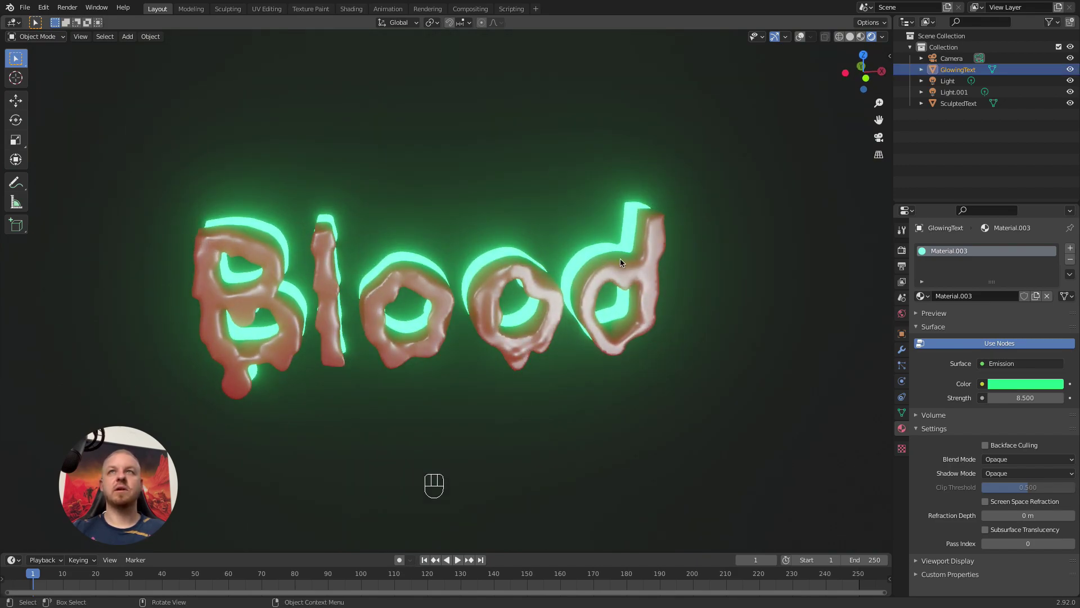
key("g")
key("y")
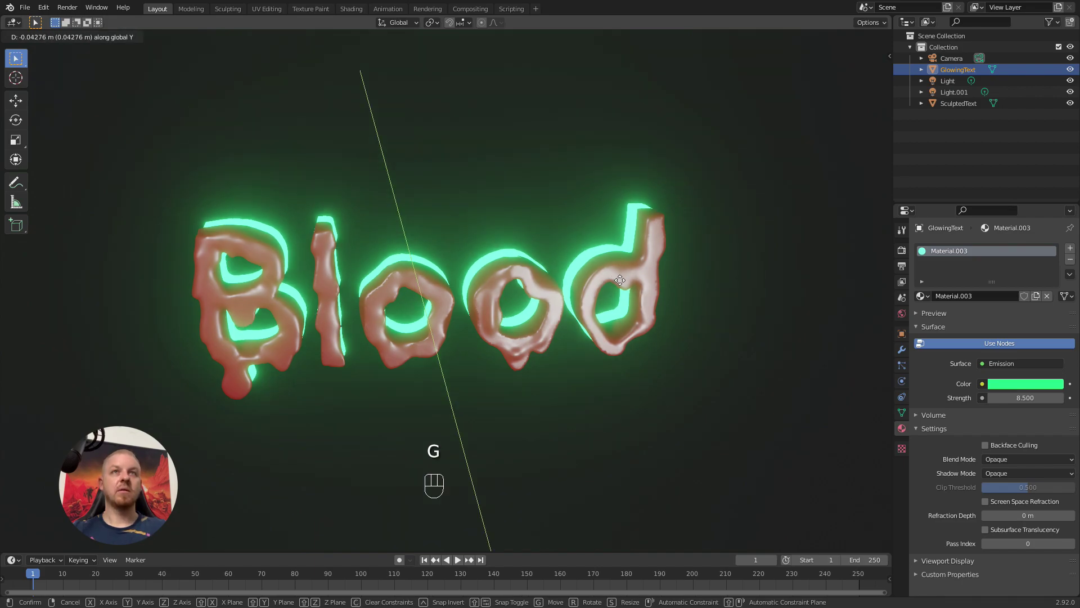
left_click(621, 283)
Step: Open SculptedText in the Sculpting workspace and carve grooves into the letter faces with the Draw Sharp brush
mouse_move(543, 356)
middle_mouse_down()
mouse_move(524, 338)
mouse_move(524, 351)
middle_mouse_up()
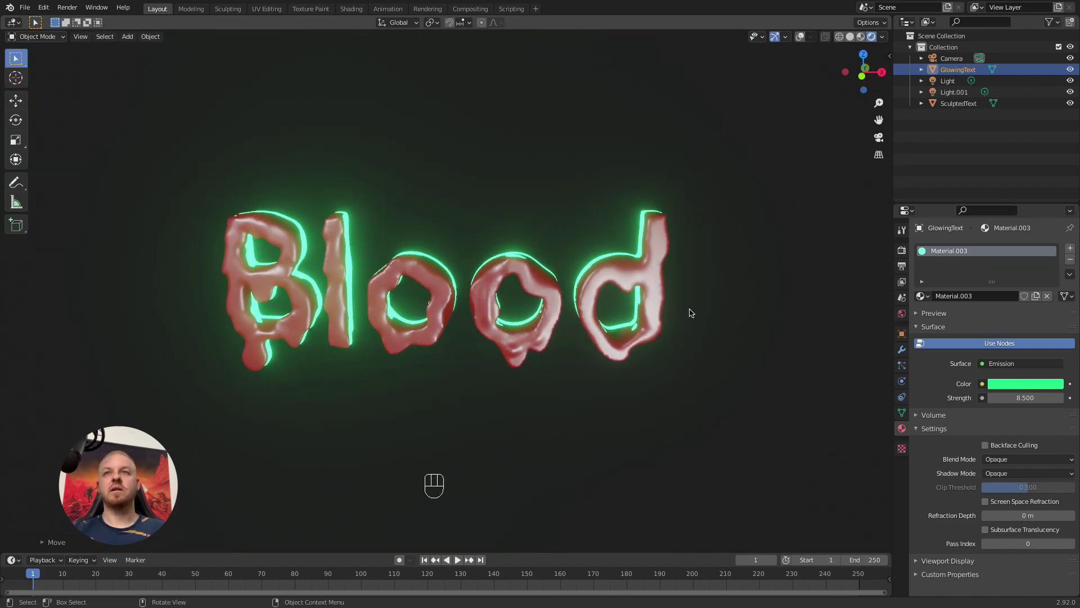
scroll(518, 321, "up", 2)
middle_click_drag(450, 376, 481, 293)
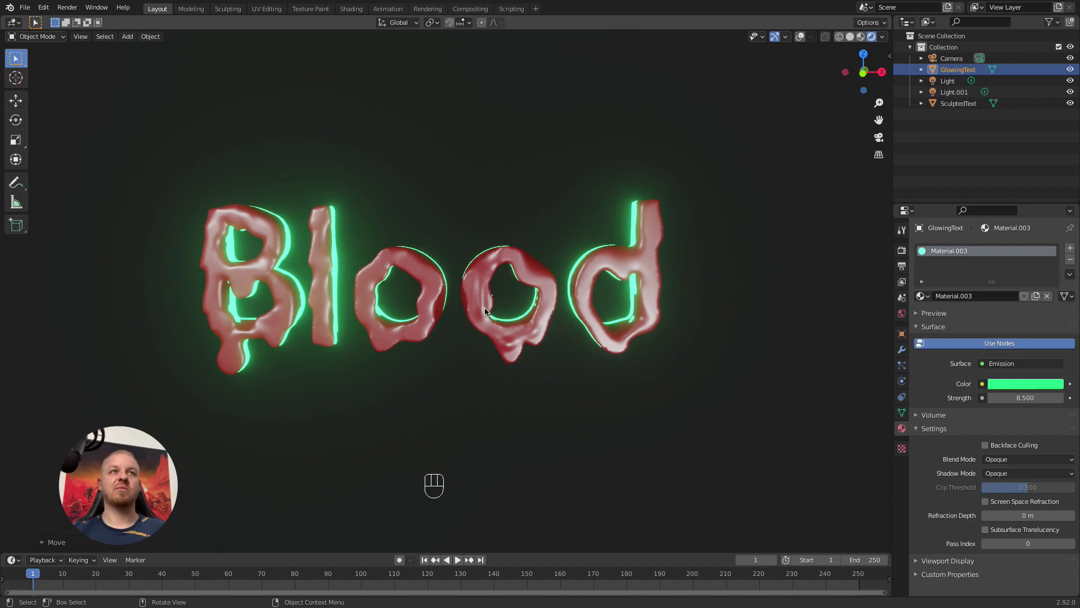
middle_click_drag(484, 308, 490, 305)
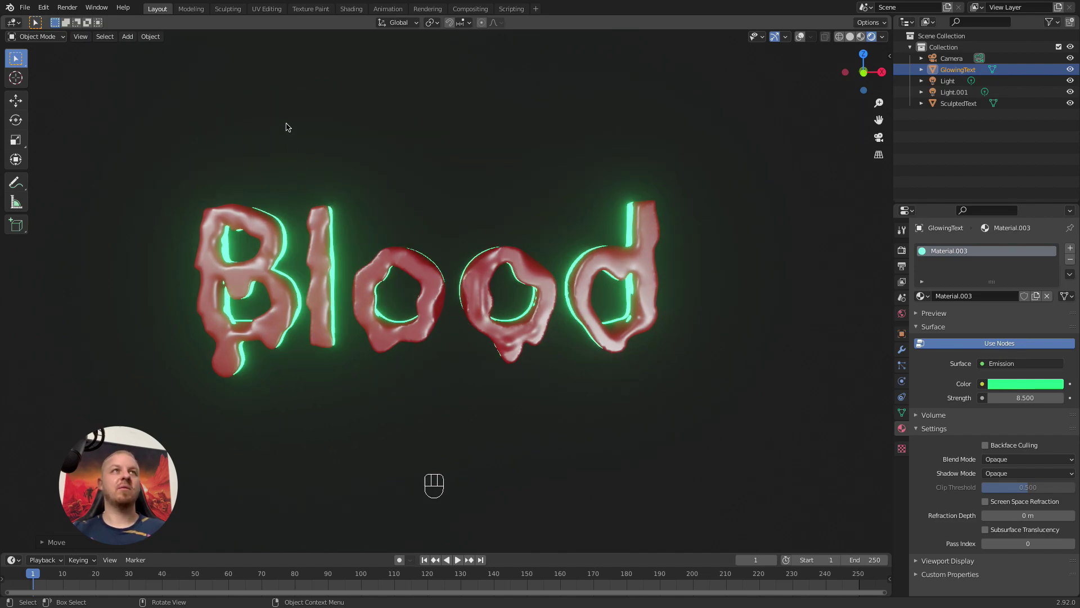
left_click(251, 218)
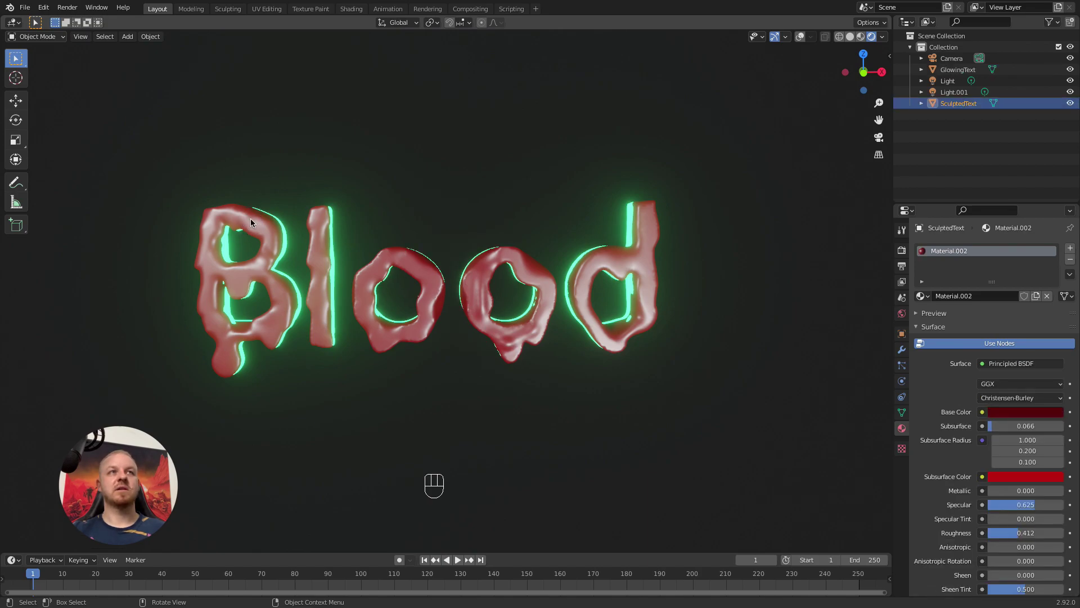
left_click(234, 11)
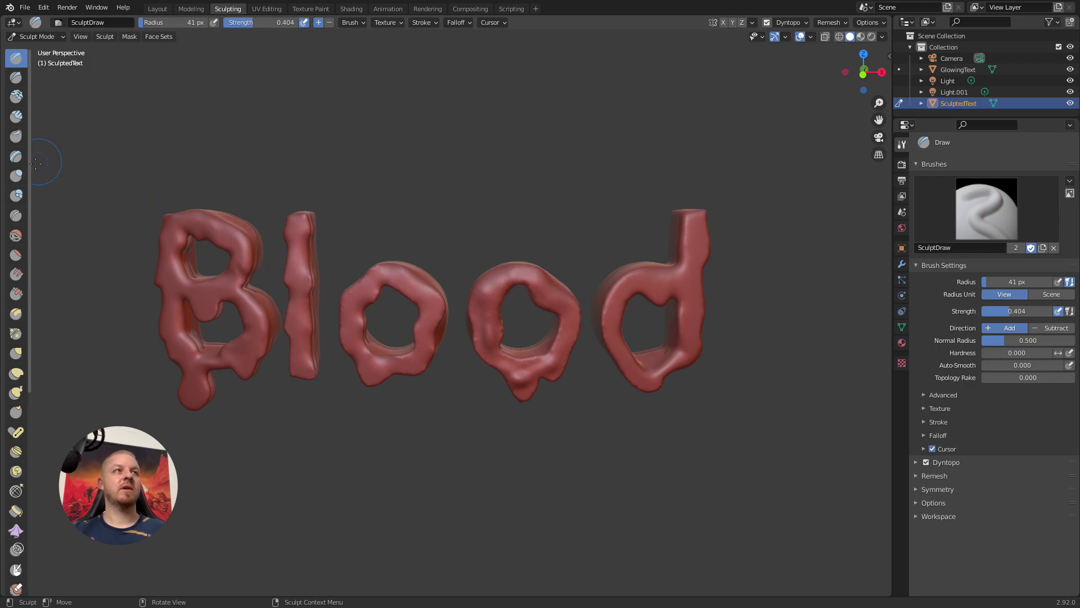
left_click(16, 77)
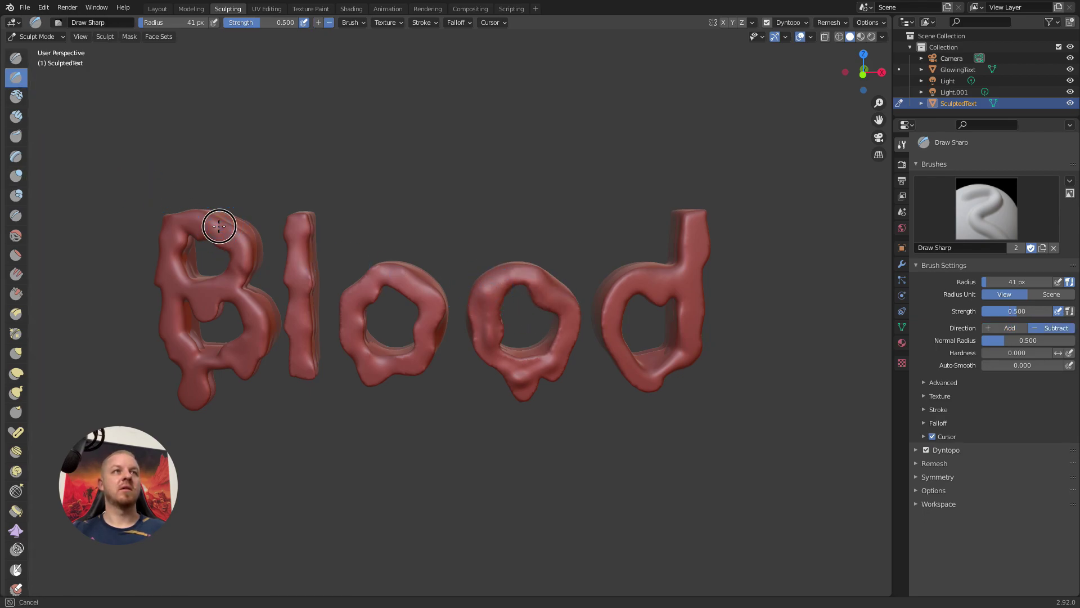
mouse_move(218, 226)
left_mouse_down()
mouse_move(229, 309)
mouse_move(306, 260)
left_mouse_up()
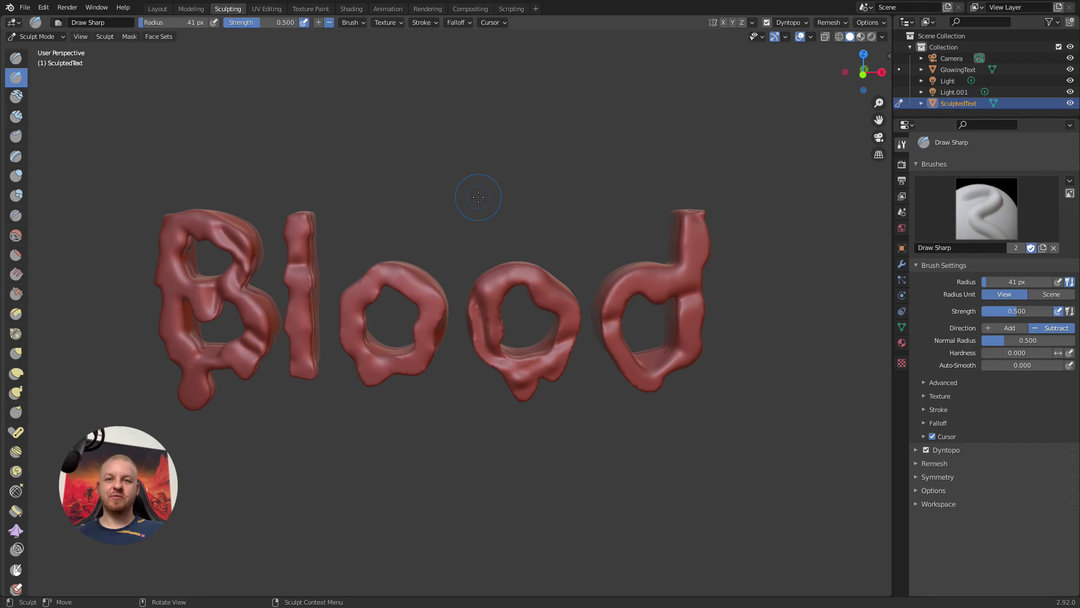